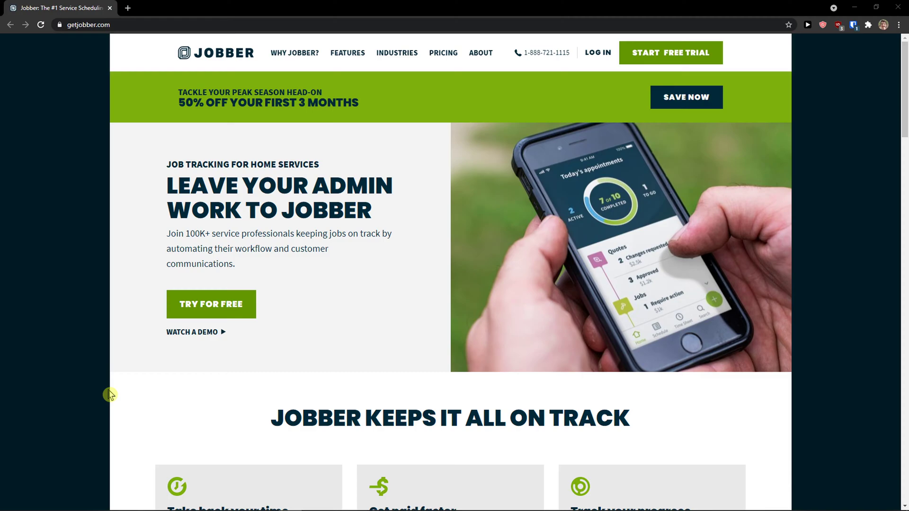
# Begin the Jobber free-trial sign-up, correct the work e-mail address, and submit the form.
pyautogui.scroll(-2, 109, 395)
pyautogui.scroll(2, 110, 395)
pyautogui.click(647, 57)
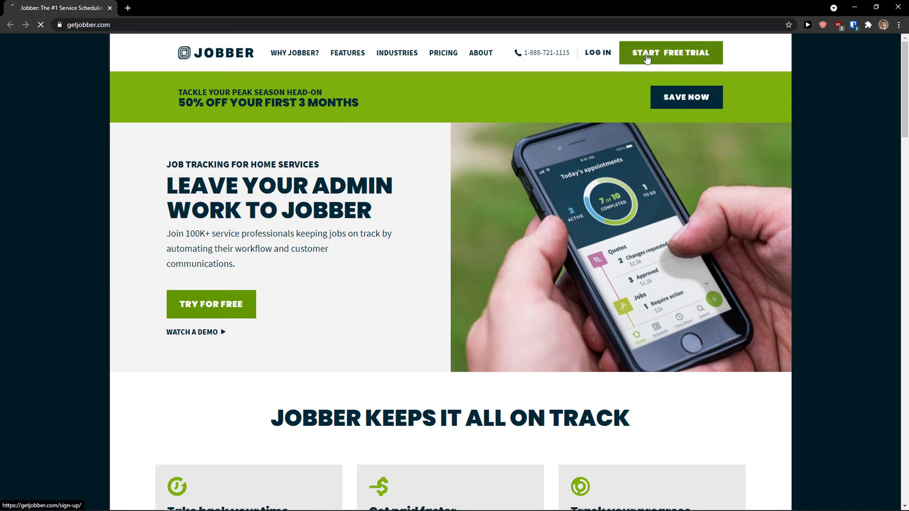
pyautogui.doubleClick(479, 180)
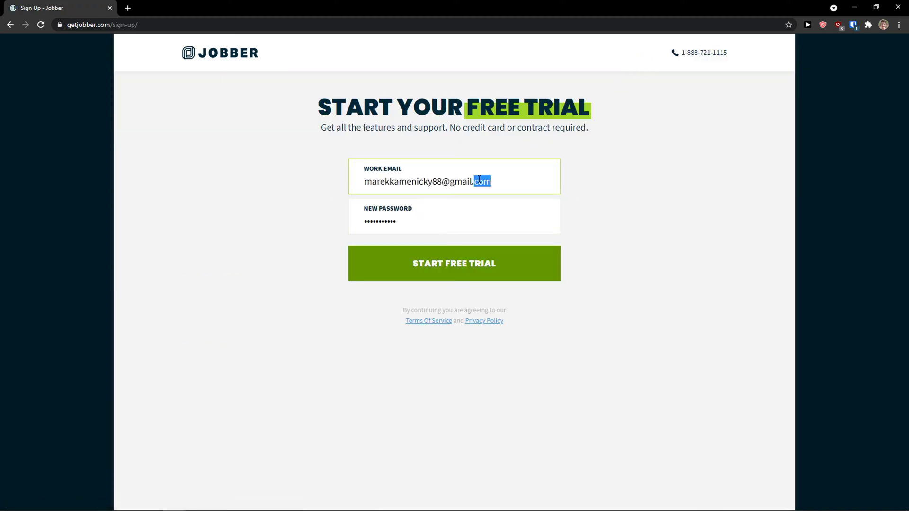
pyautogui.click(480, 180)
pyautogui.click(438, 184)
pyautogui.write('0')
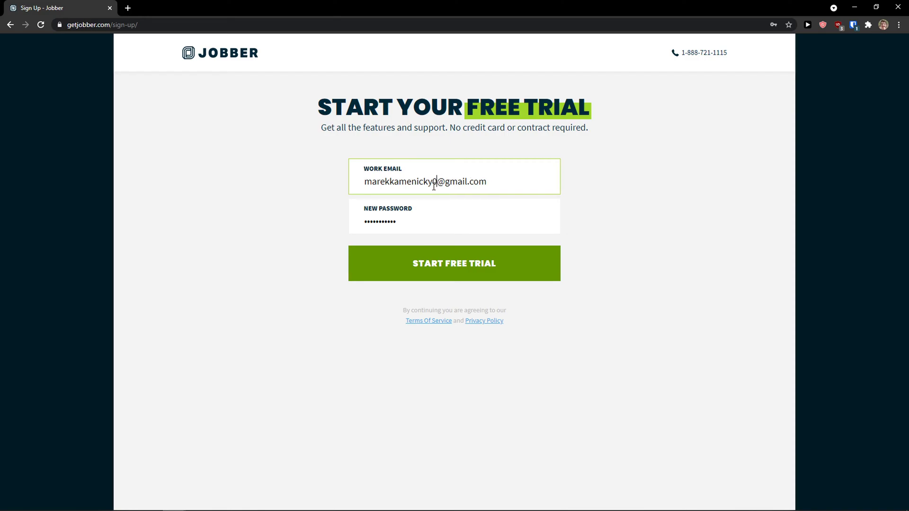
pyautogui.click(457, 201)
pyautogui.click(445, 254)
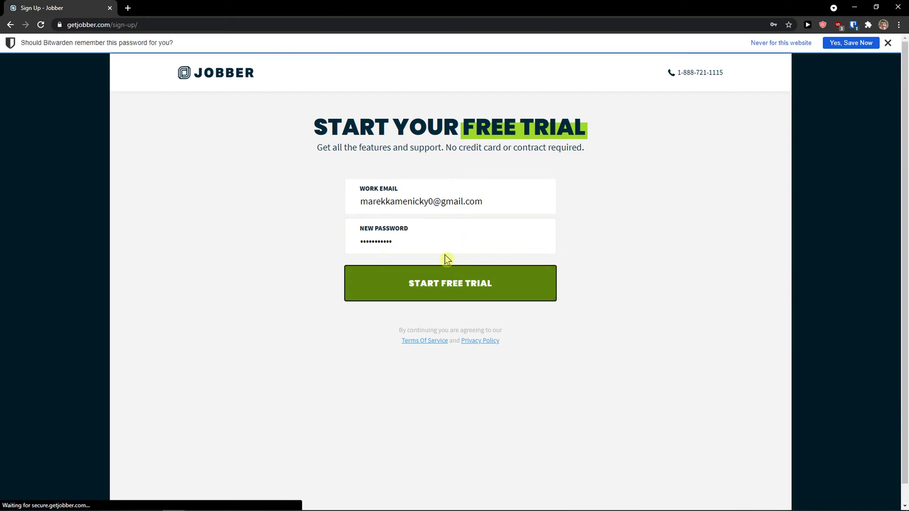
pyautogui.click(832, 46)
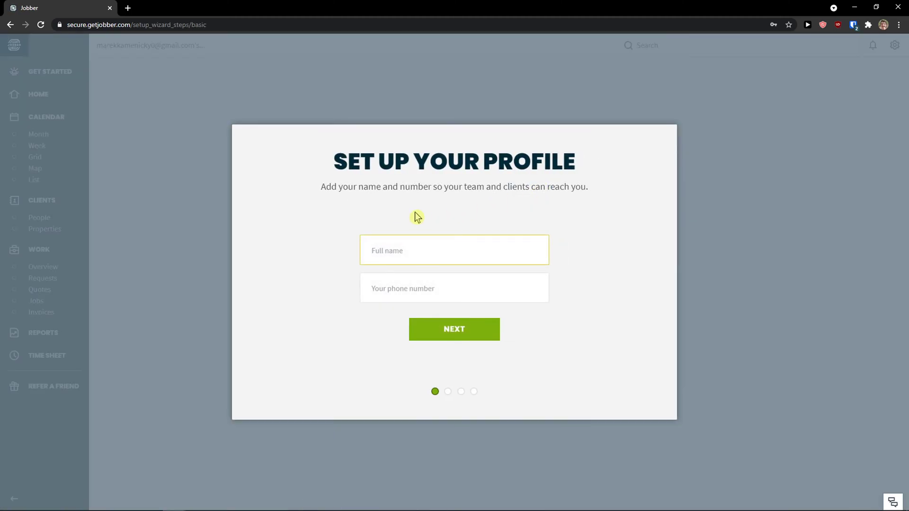
# Fill in the profile's full name and phone number, then continue to business setup.
pyautogui.moveTo(333, 161); pyautogui.dragTo(585, 161)
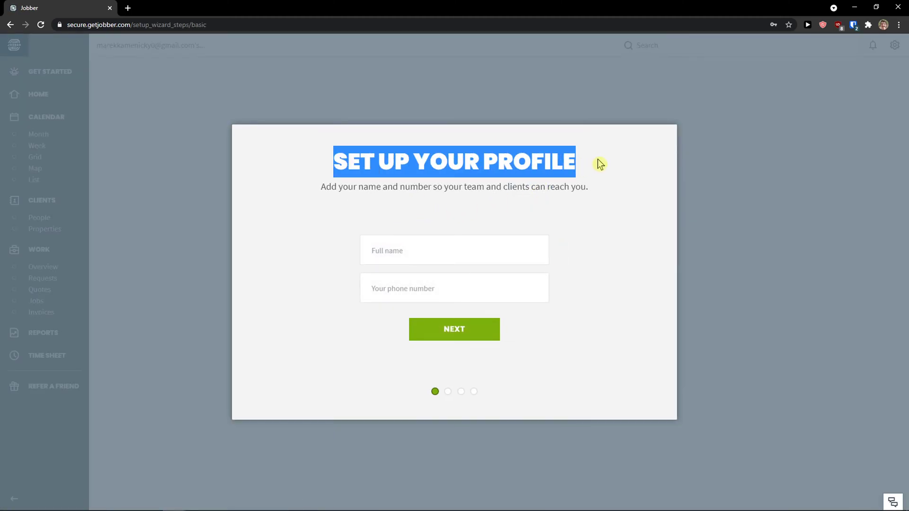
pyautogui.click(498, 248)
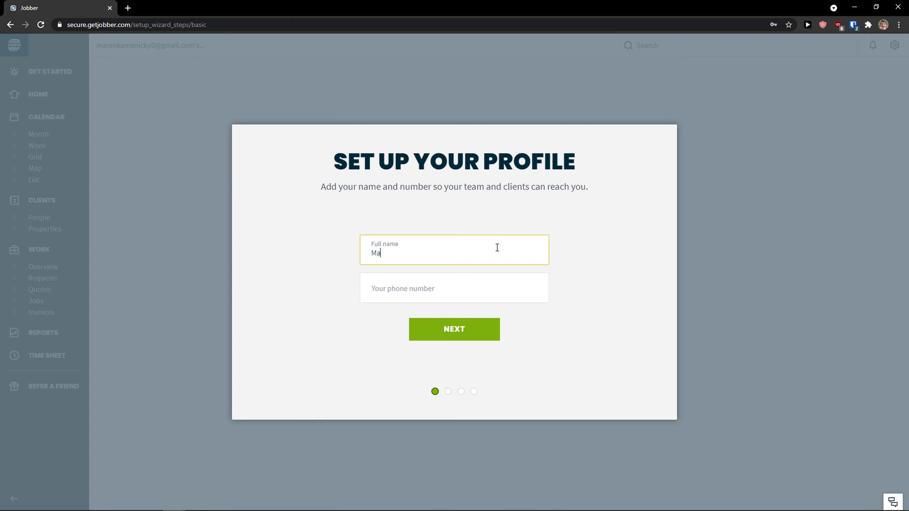
pyautogui.press('Tab')
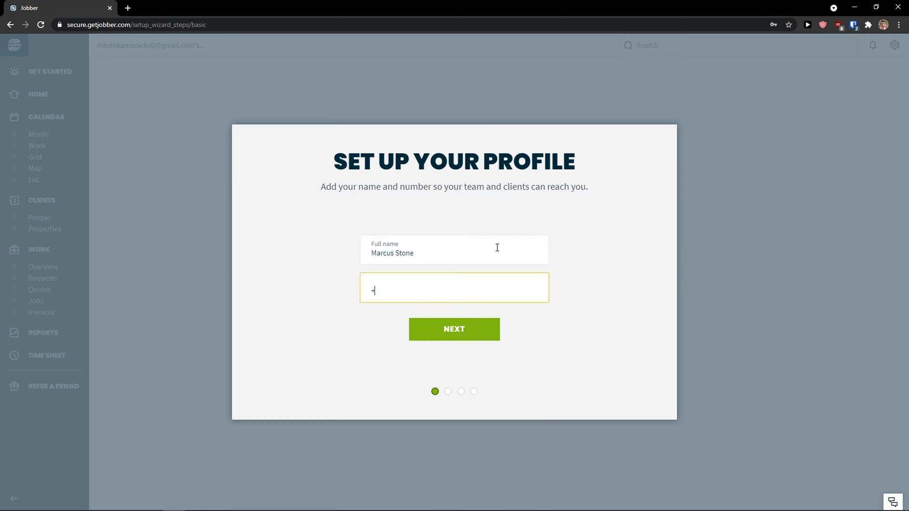
pyautogui.click(463, 329)
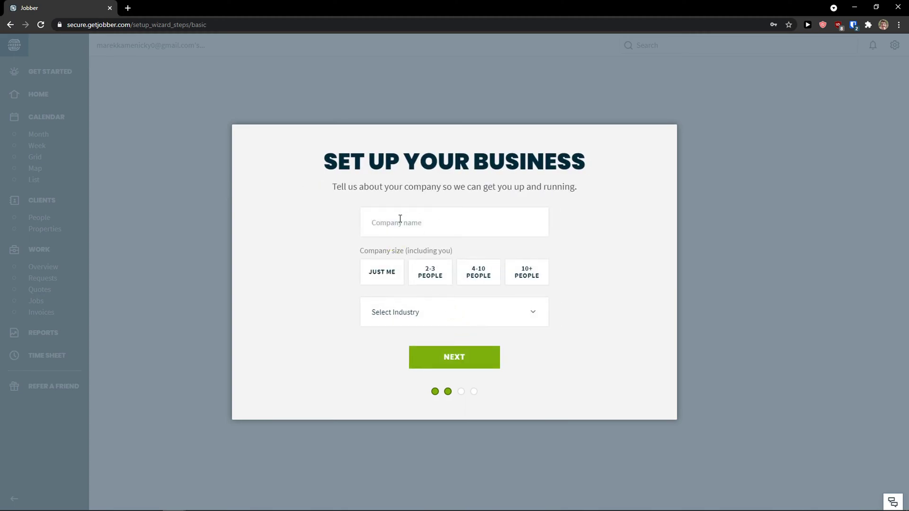
# Enter the company name and set the company size to Just Me.
pyautogui.click(401, 222)
pyautogui.write('Sun Wei LLC')
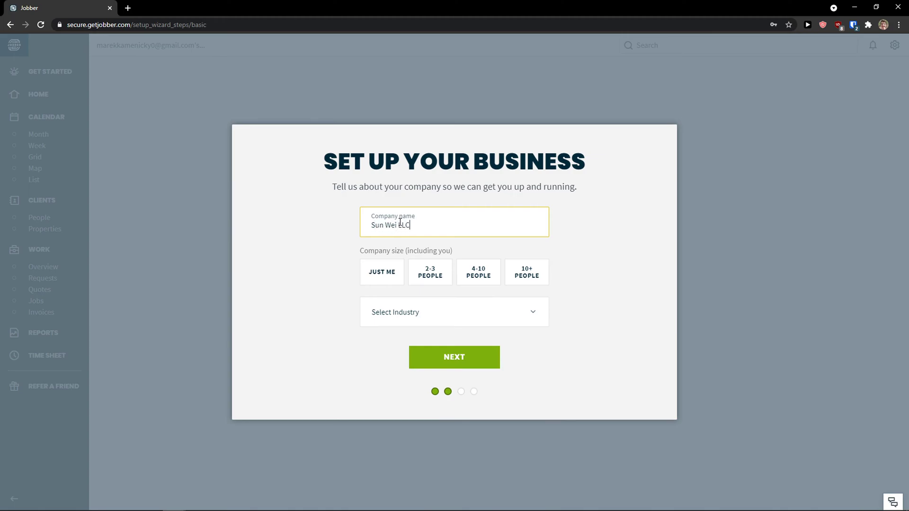
pyautogui.click(383, 256)
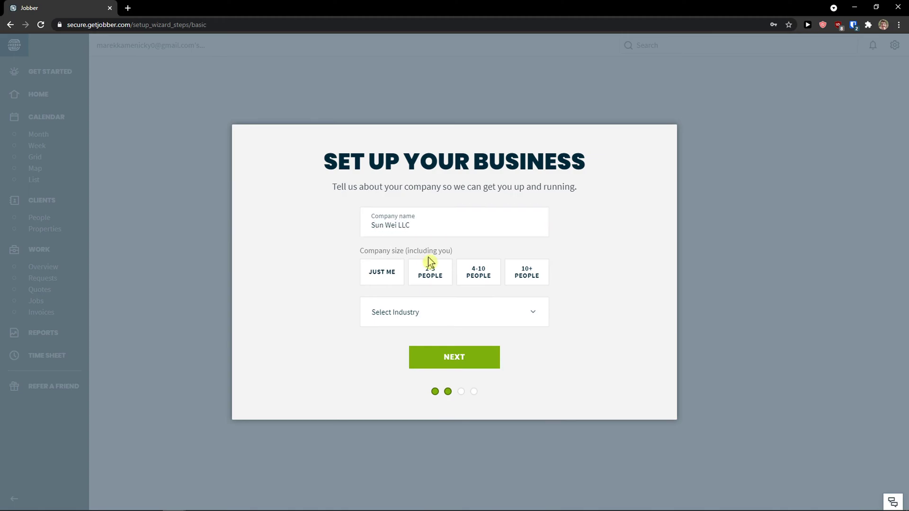
pyautogui.click(392, 280)
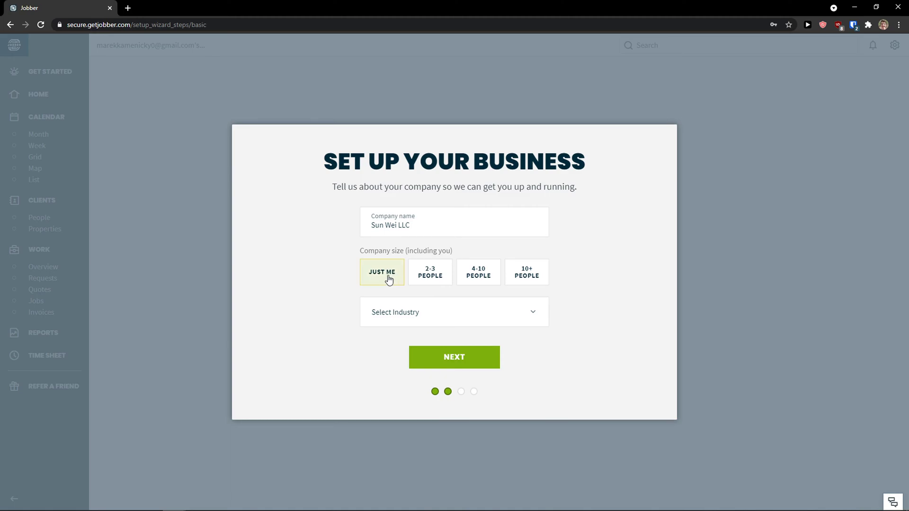
pyautogui.click(418, 281)
pyautogui.click(394, 281)
# Choose Window Washing as the industry and submit the business step.
pyautogui.click(519, 323)
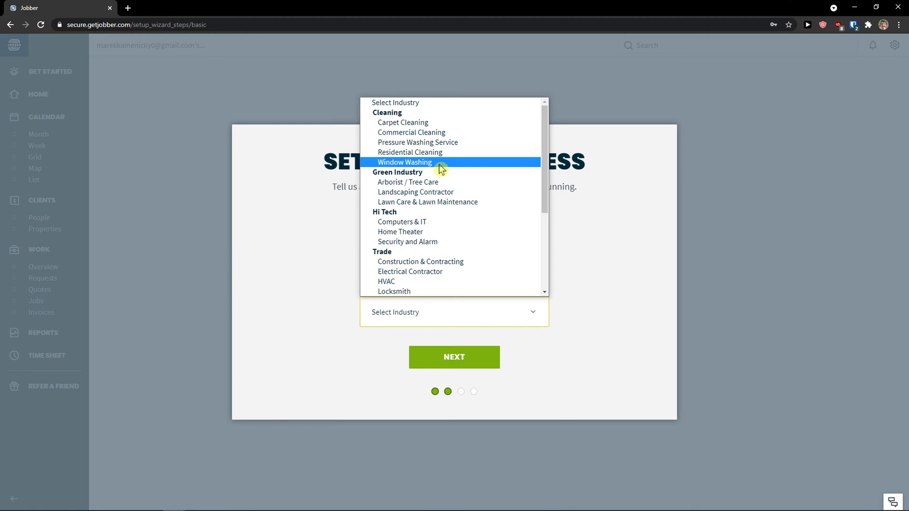
pyautogui.click(439, 163)
pyautogui.click(420, 322)
pyautogui.scroll(-3, 452, 267)
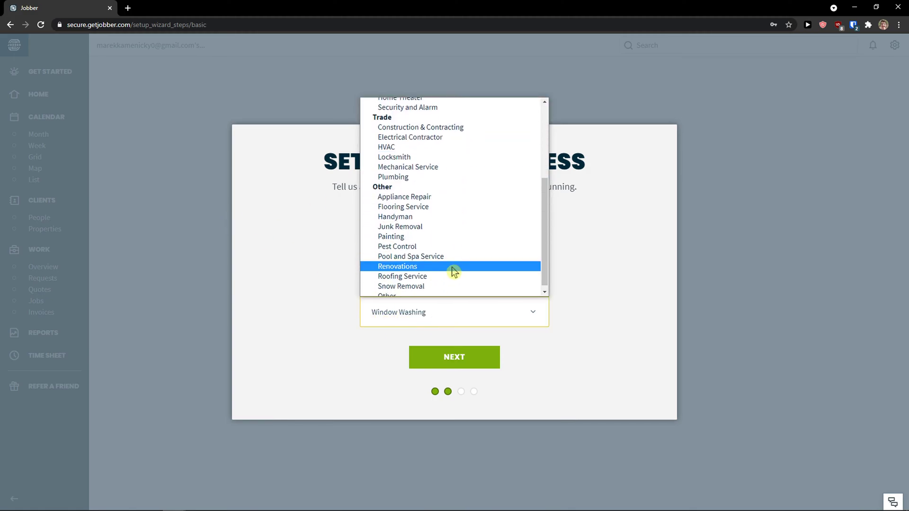
pyautogui.scroll(3, 444, 265)
pyautogui.click(354, 222)
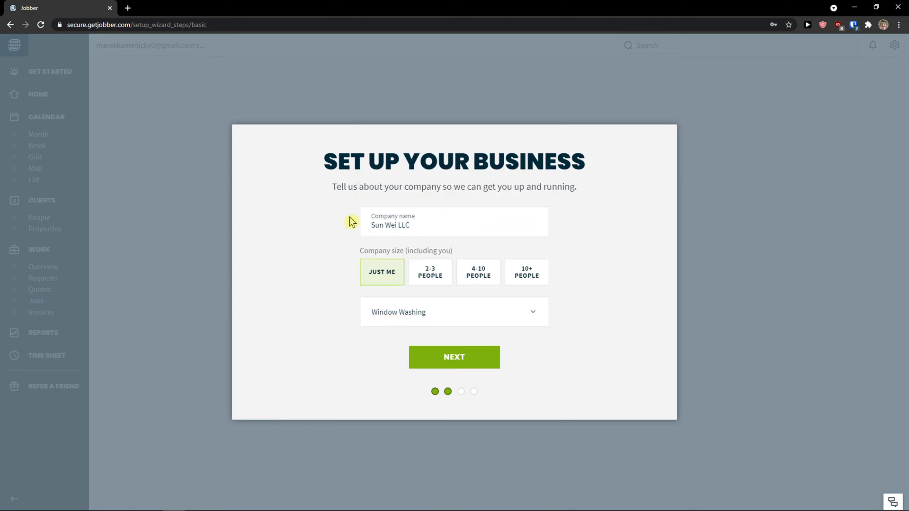
pyautogui.click(482, 365)
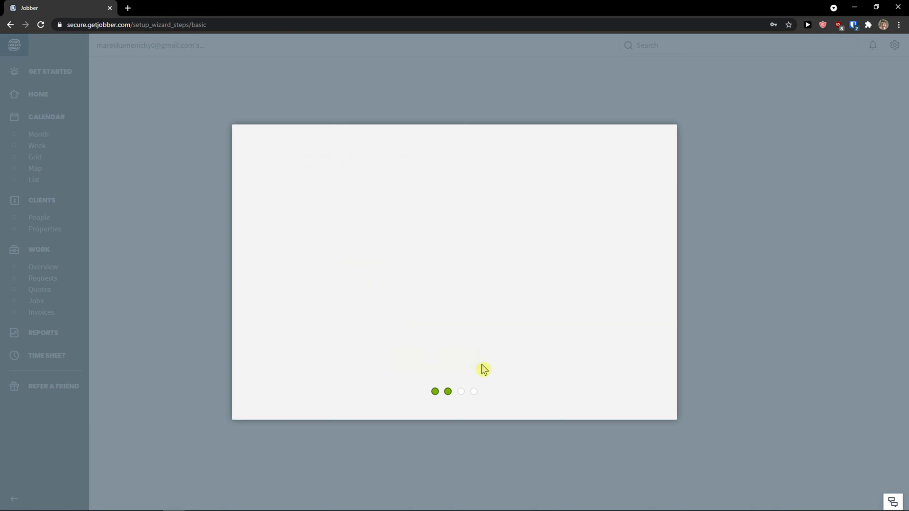
# Tick Pen and Paper, Online Calendar, Outlook or Gmail, and Spreadsheets as current tools.
pyautogui.moveTo(322, 166); pyautogui.dragTo(520, 203)
pyautogui.click(524, 209)
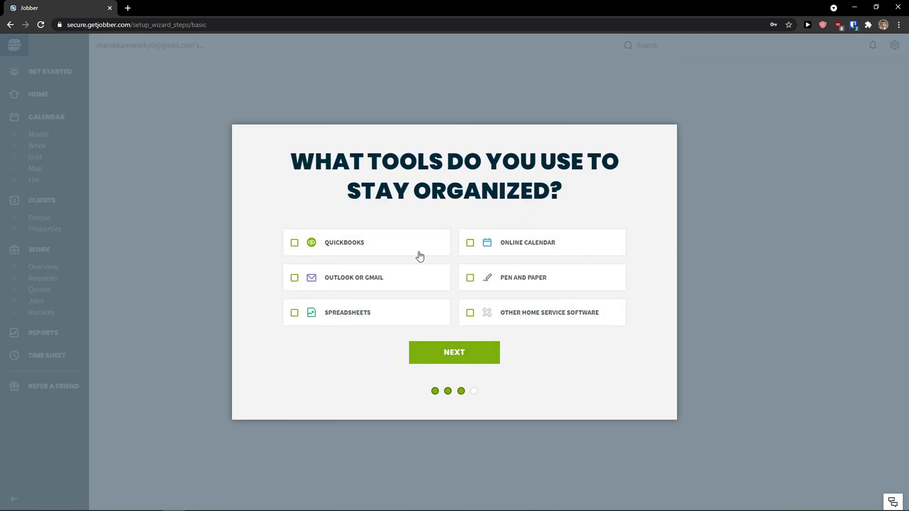
pyautogui.click(475, 282)
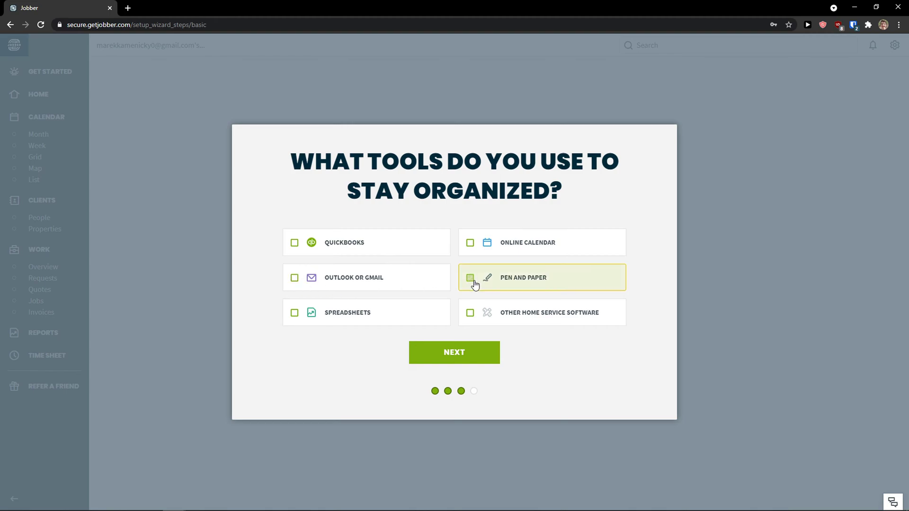
pyautogui.click(476, 250)
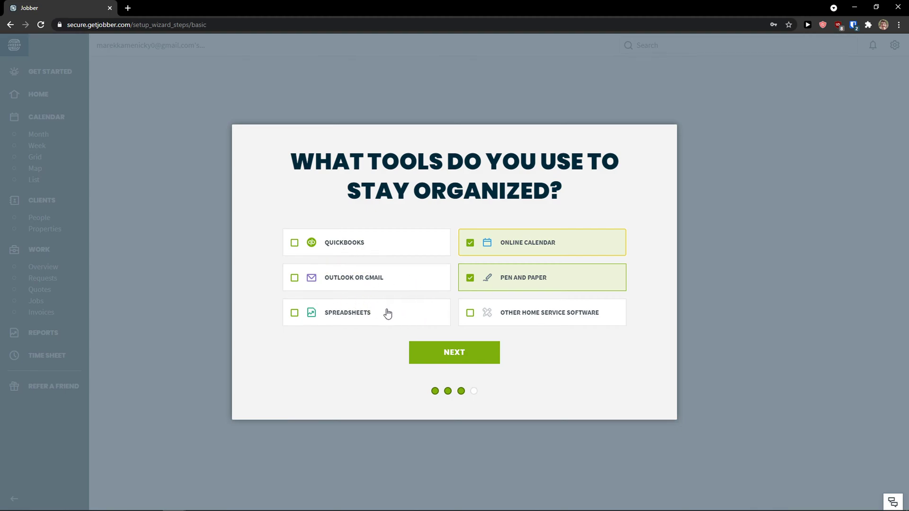
pyautogui.click(383, 286)
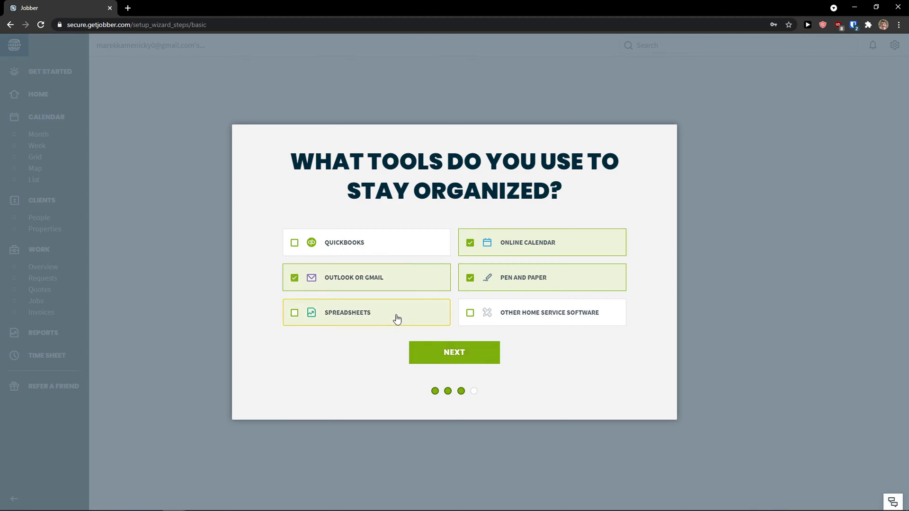
pyautogui.click(408, 316)
pyautogui.click(467, 356)
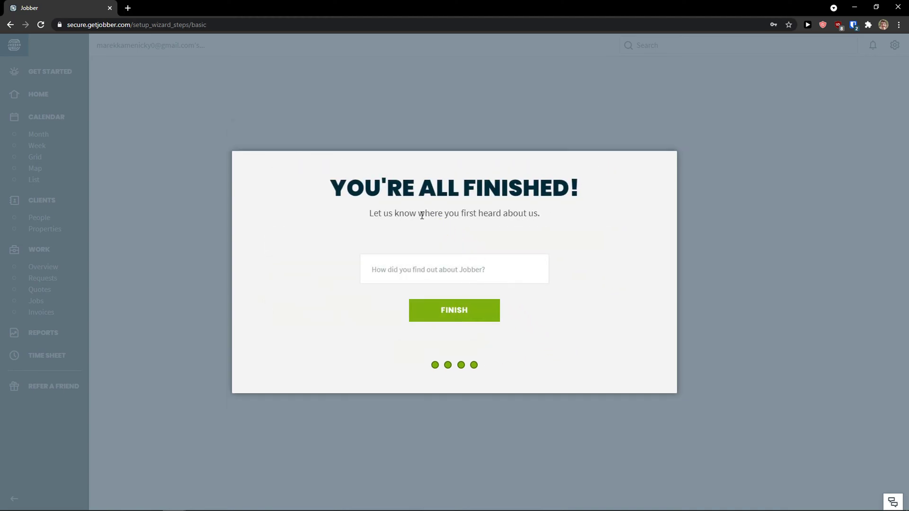
# Enter Google as the referral source and finish the setup wizard.
pyautogui.click(520, 264)
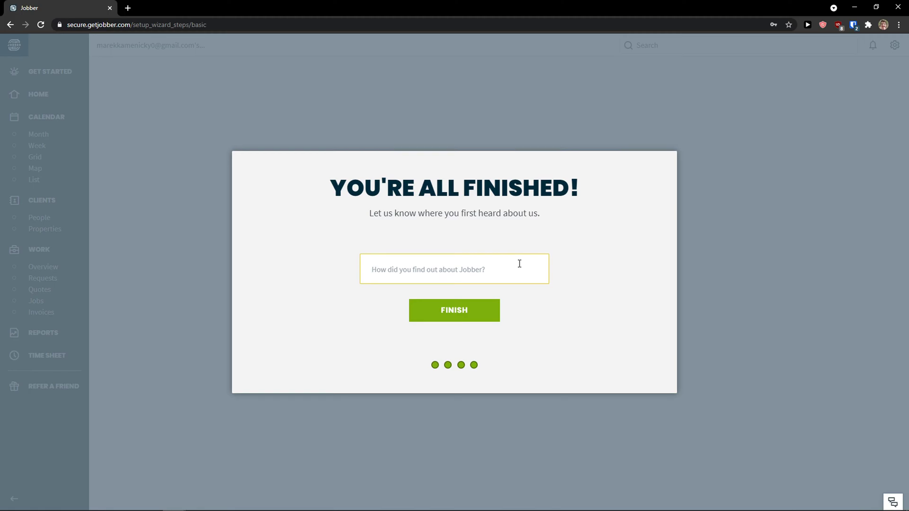
pyautogui.write('Google')
pyautogui.click(475, 309)
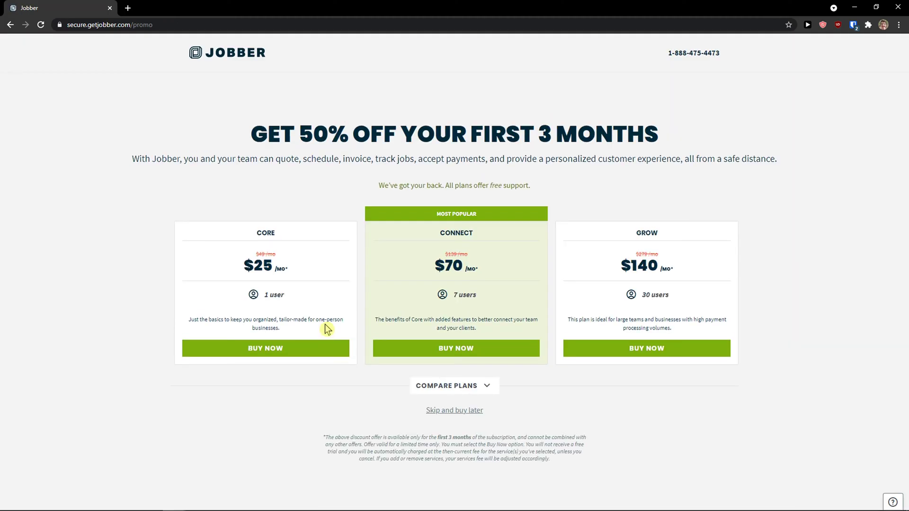
pyautogui.moveTo(250, 135); pyautogui.dragTo(711, 155)
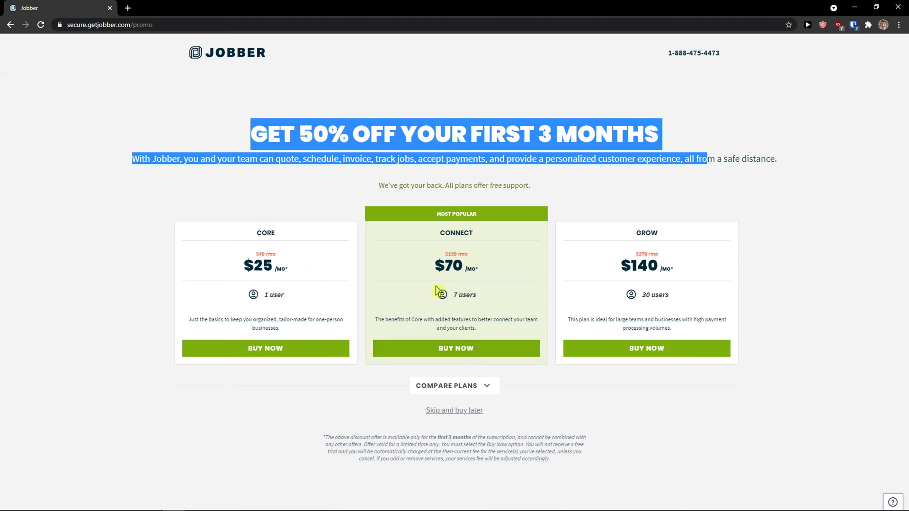
pyautogui.click(437, 416)
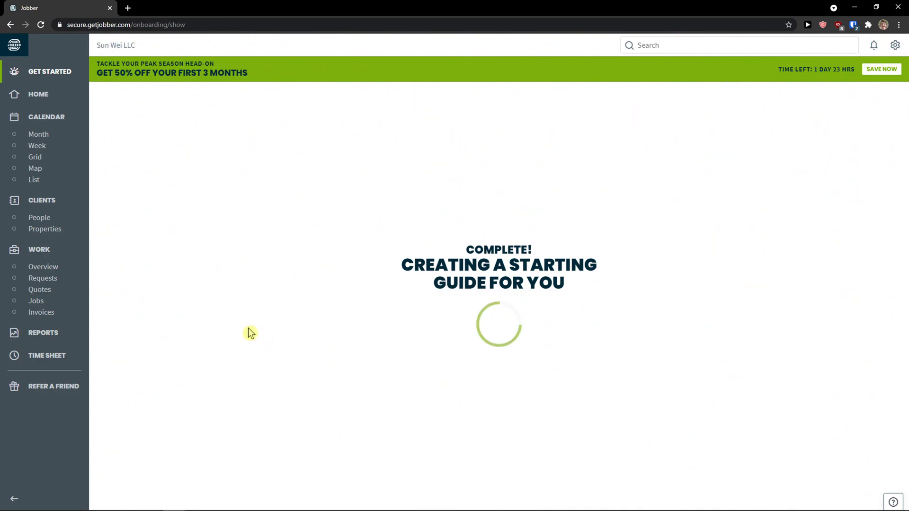
pyautogui.scroll(-1, 313, 317)
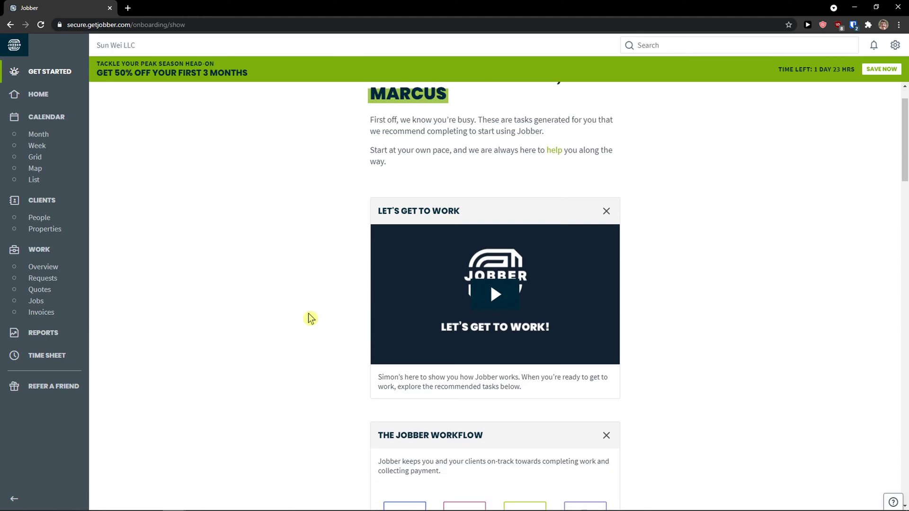
pyautogui.scroll(1, 360, 308)
pyautogui.scroll(-7, 649, 239)
pyautogui.scroll(-7, 625, 244)
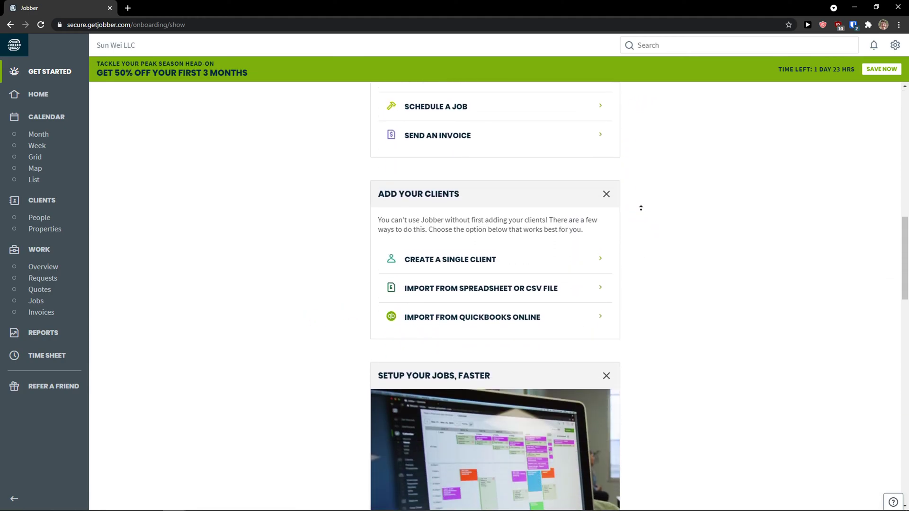
pyautogui.scroll(4, 644, 282)
pyautogui.scroll(-15, 644, 283)
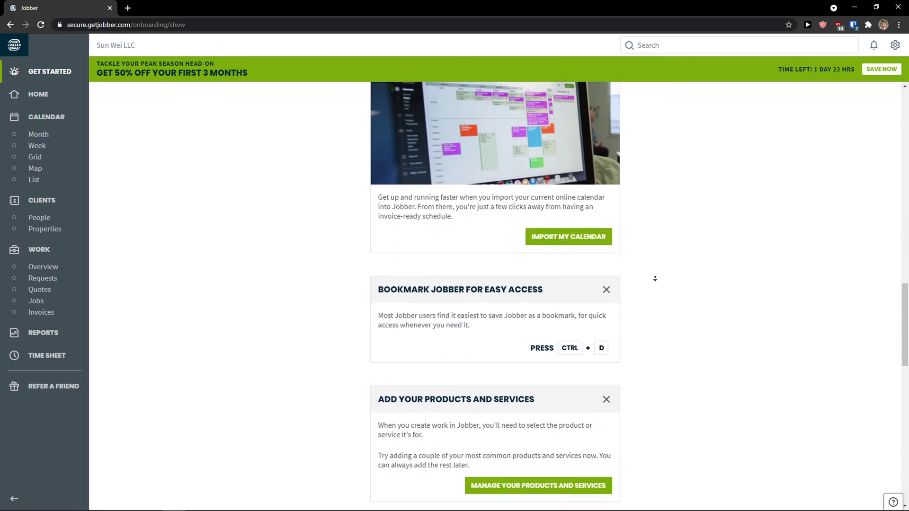
pyautogui.scroll(-6, 657, 280)
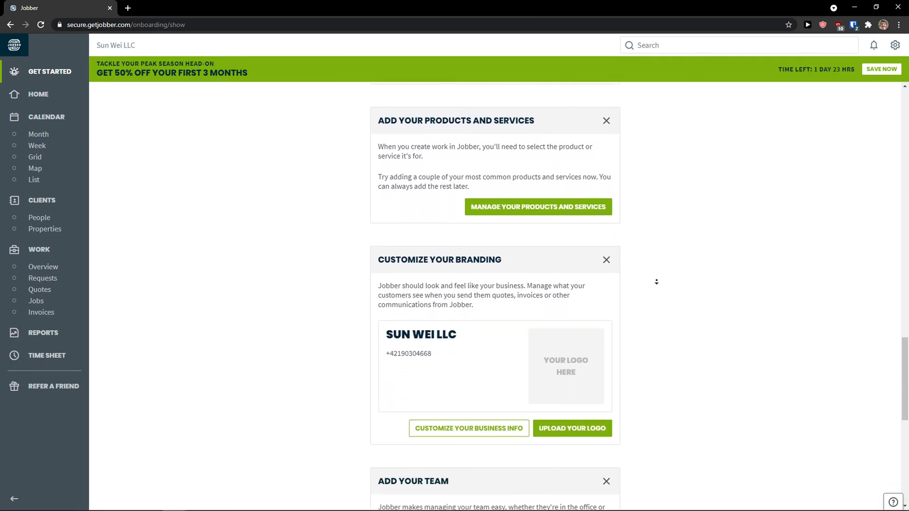
pyautogui.scroll(20, 667, 314)
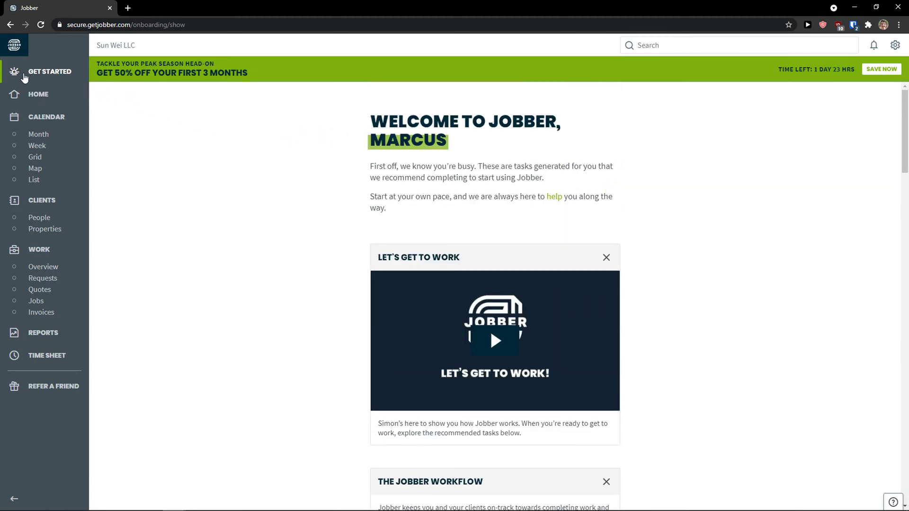
# Go to the Home dashboard and review the zero Requests, Quotes, Jobs and Invoices counts.
pyautogui.click(39, 94)
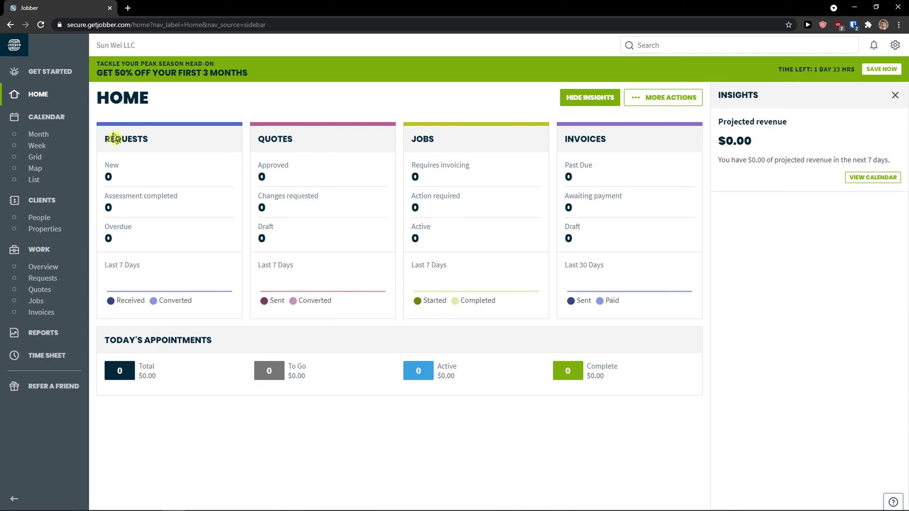
pyautogui.moveTo(109, 139); pyautogui.dragTo(162, 142)
pyautogui.doubleClick(290, 142)
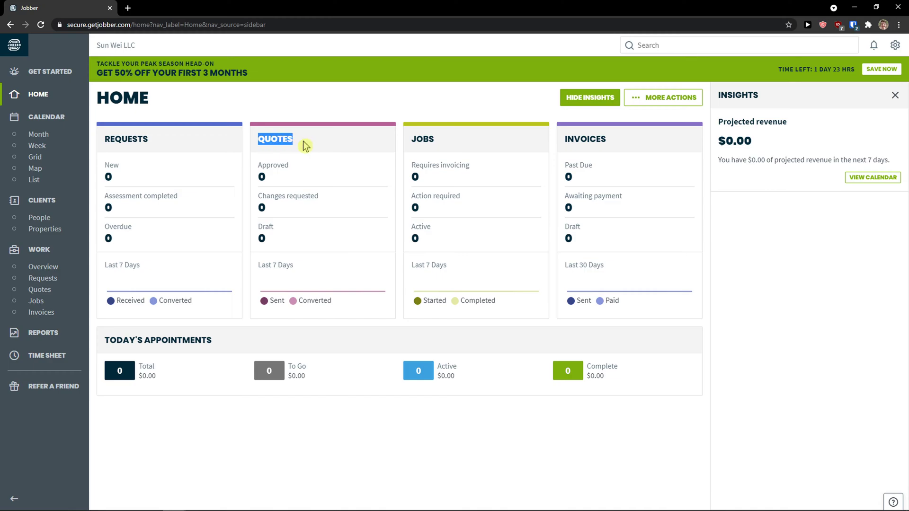
pyautogui.moveTo(435, 141); pyautogui.dragTo(409, 147)
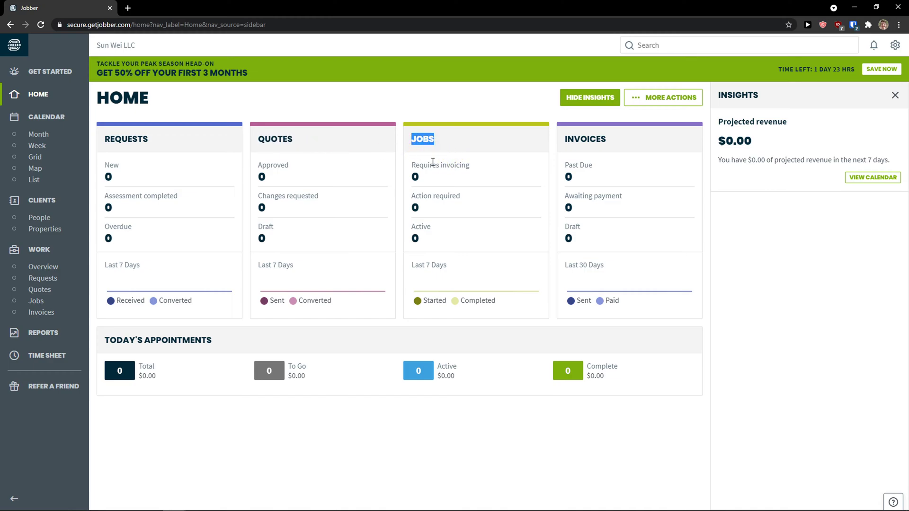
pyautogui.moveTo(623, 141); pyautogui.dragTo(561, 142)
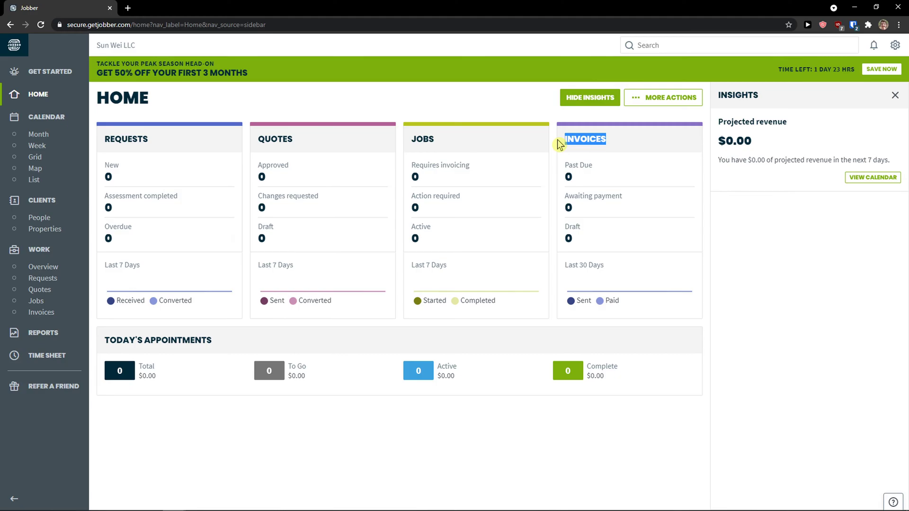
# Hide and re-show the insights panel, then open the list of new items to create.
pyautogui.click(590, 103)
pyautogui.click(783, 97)
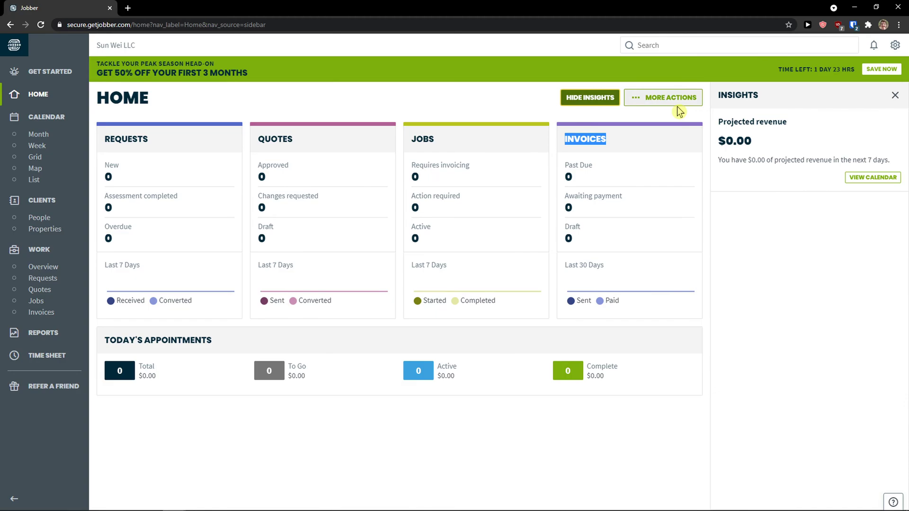
pyautogui.click(637, 100)
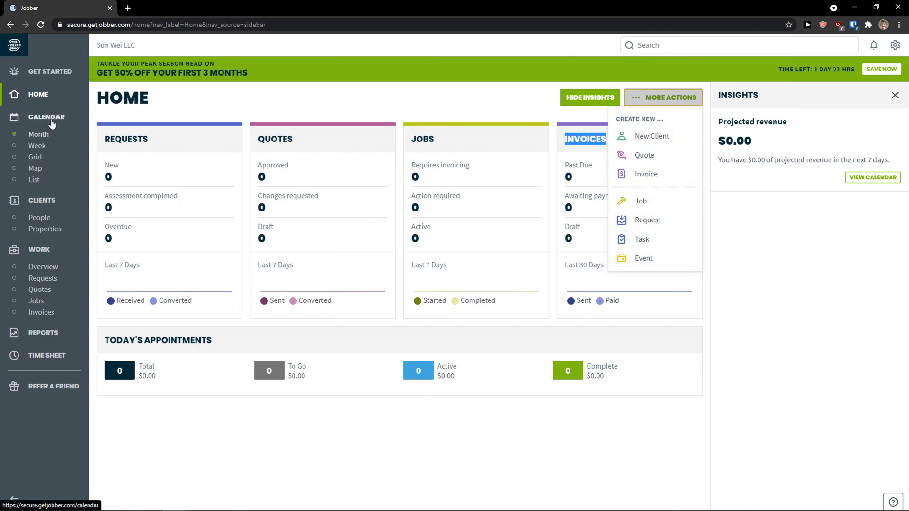
# Browse the empty March 2021 month calendar, then move to the Clients page.
pyautogui.click(47, 136)
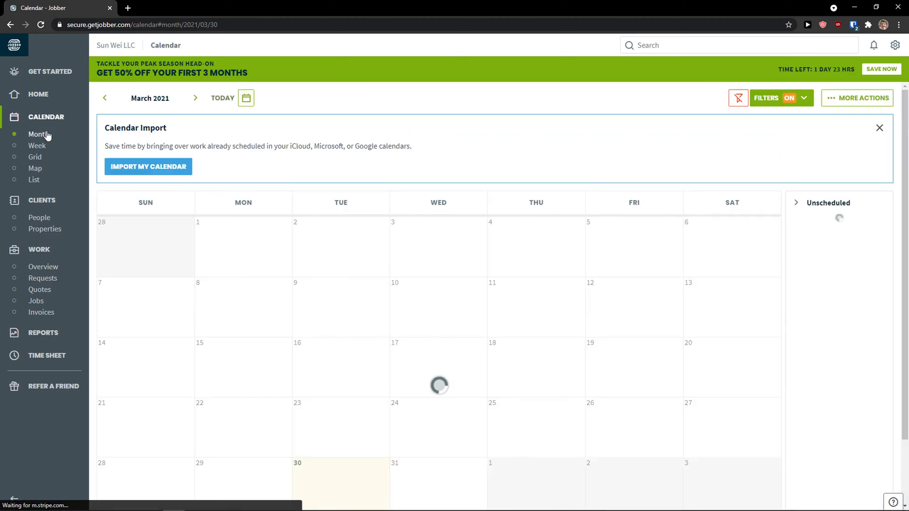
pyautogui.scroll(-1, 318, 226)
pyautogui.scroll(-1, 286, 239)
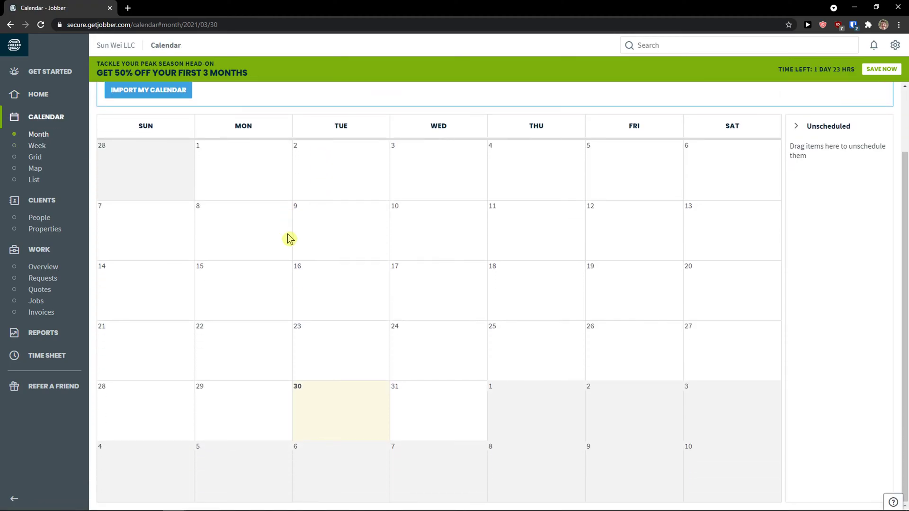
pyautogui.scroll(2, 287, 239)
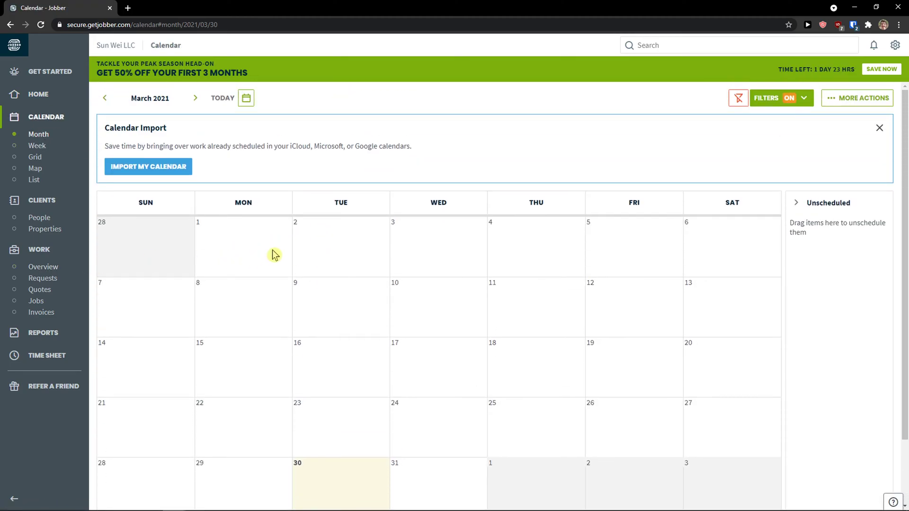
pyautogui.scroll(-1, 241, 264)
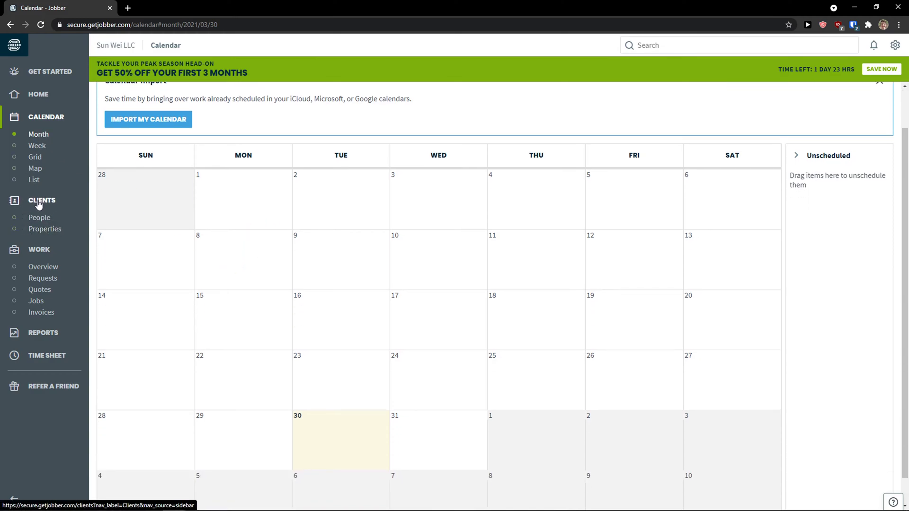
pyautogui.click(46, 300)
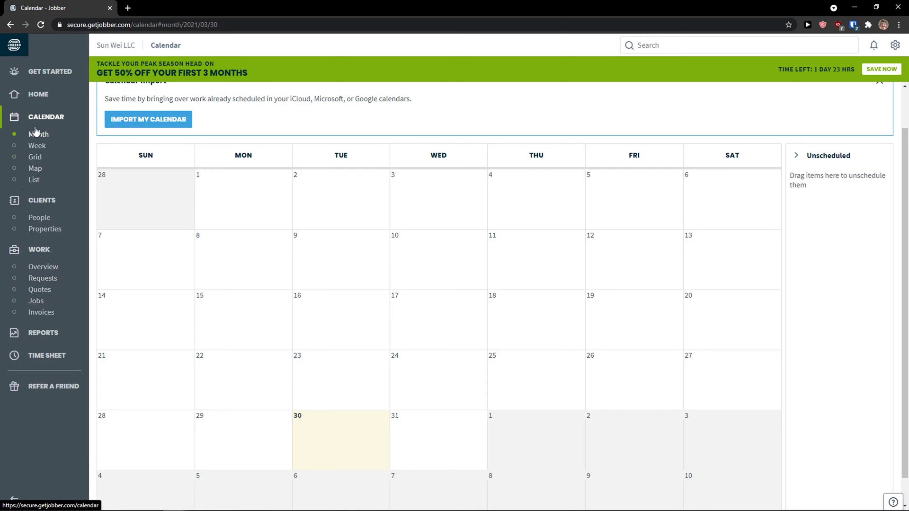
pyautogui.scroll(1, 113, 213)
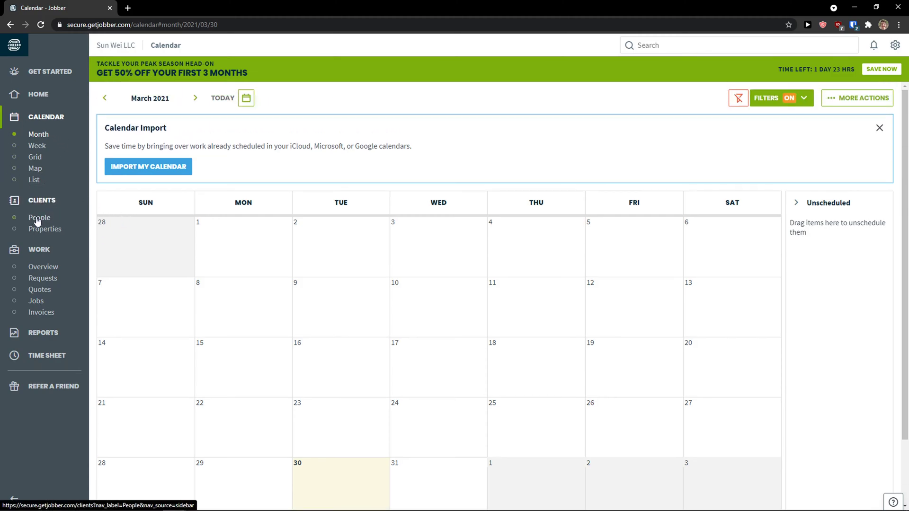
pyautogui.click(31, 203)
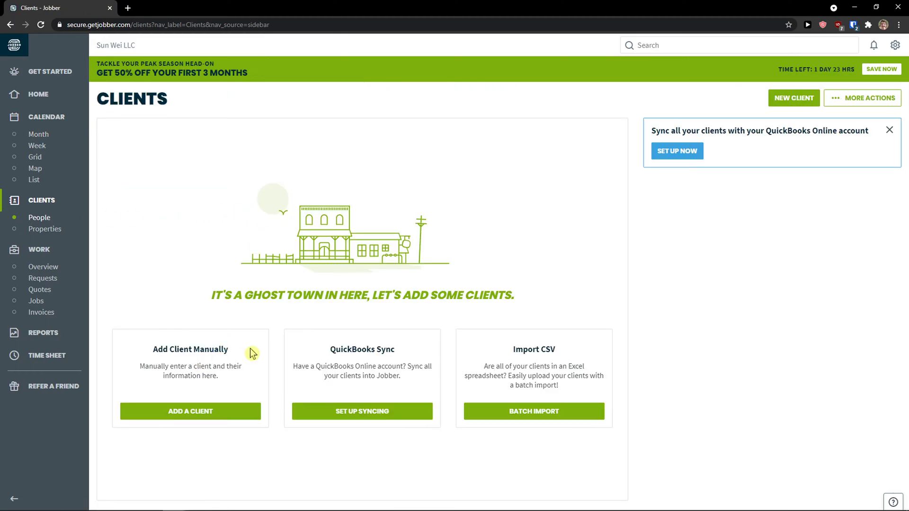
# Review the QuickBooks Sync and Import CSV options, then start adding a client manually.
pyautogui.moveTo(336, 348); pyautogui.dragTo(385, 367)
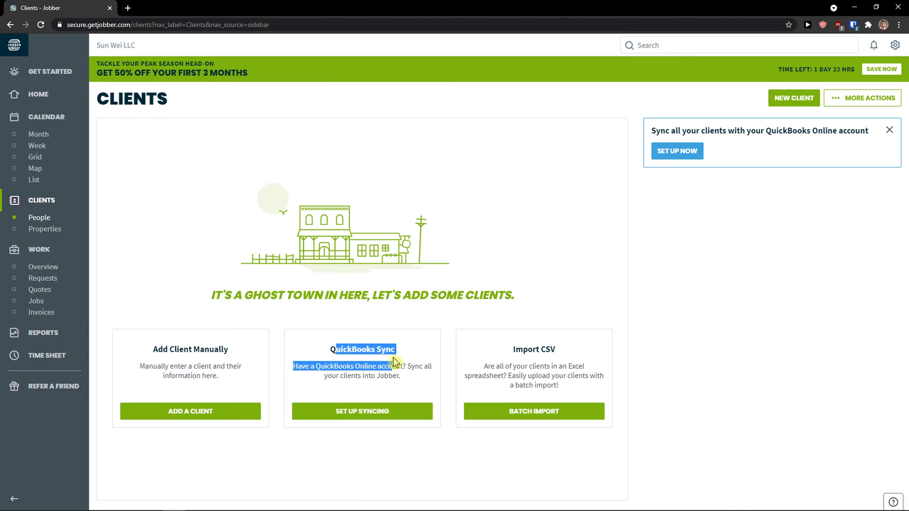
pyautogui.click(521, 365)
pyautogui.moveTo(515, 349); pyautogui.dragTo(551, 366)
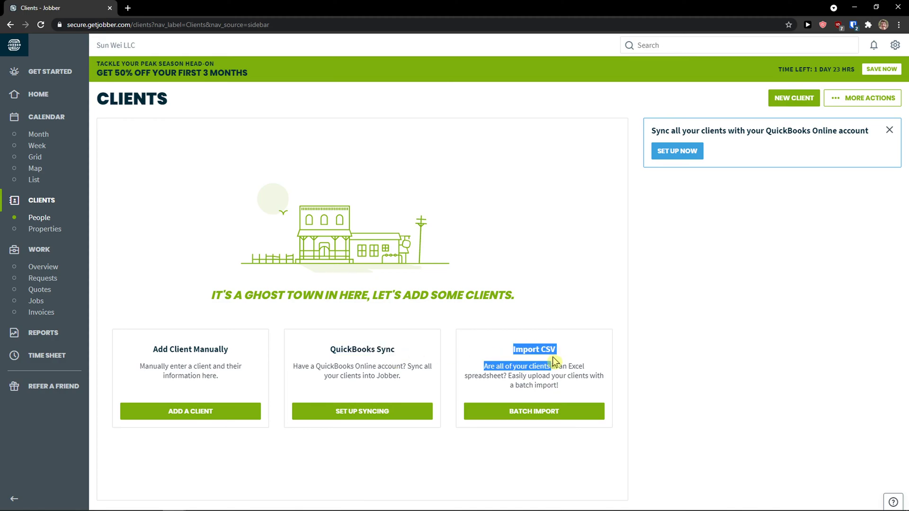
pyautogui.click(553, 366)
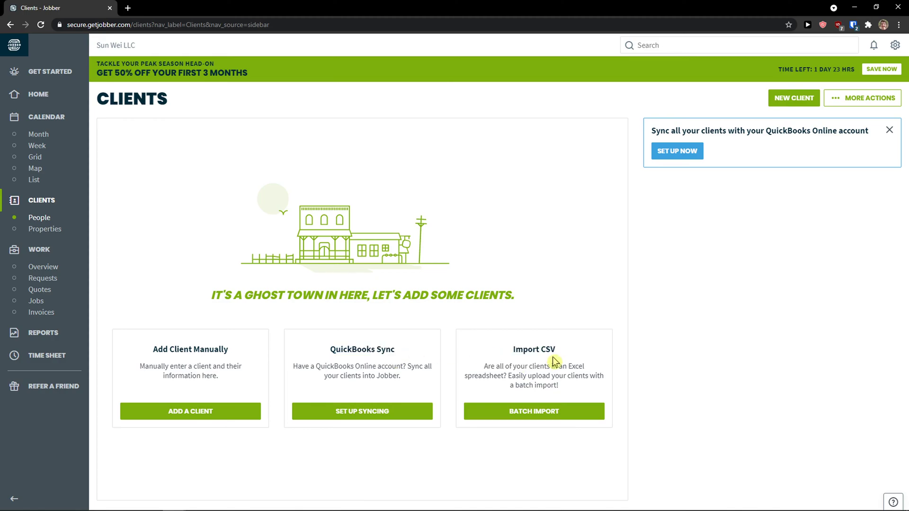
pyautogui.click(219, 411)
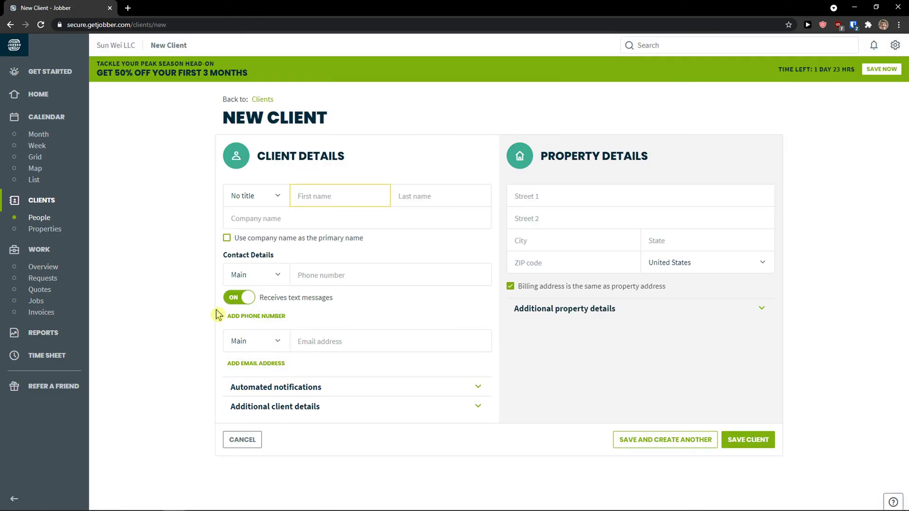
# Enter the client's first name, last name and company name.
pyautogui.click(367, 196)
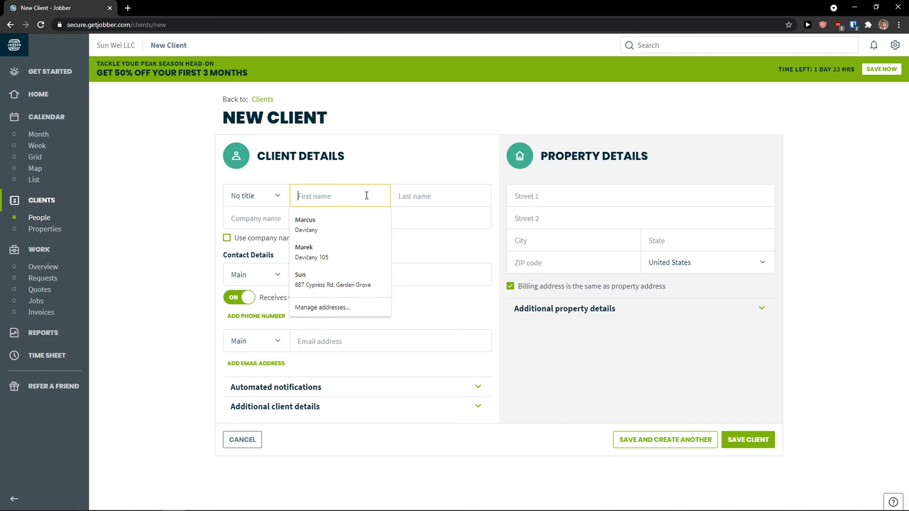
pyautogui.write('Marcus')
pyautogui.press('Tab')
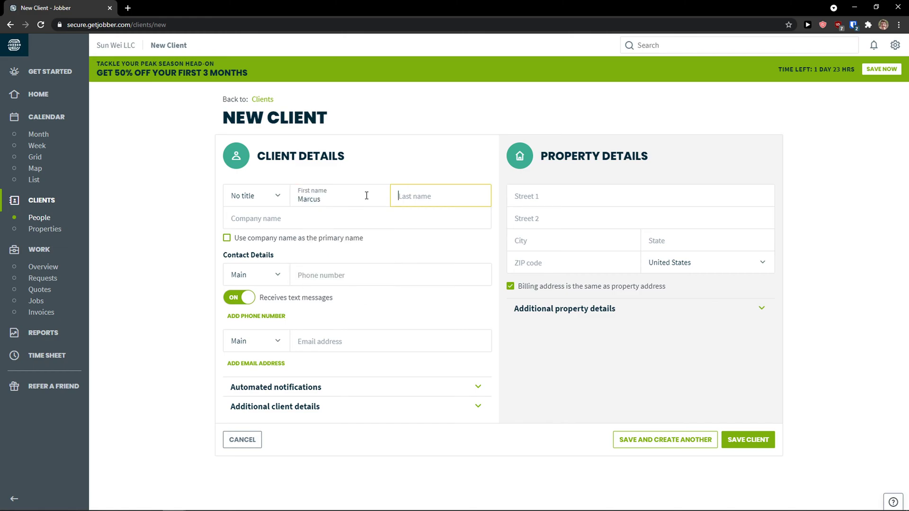
pyautogui.write('Client')
pyautogui.press('Tab')
pyautogui.write('We')
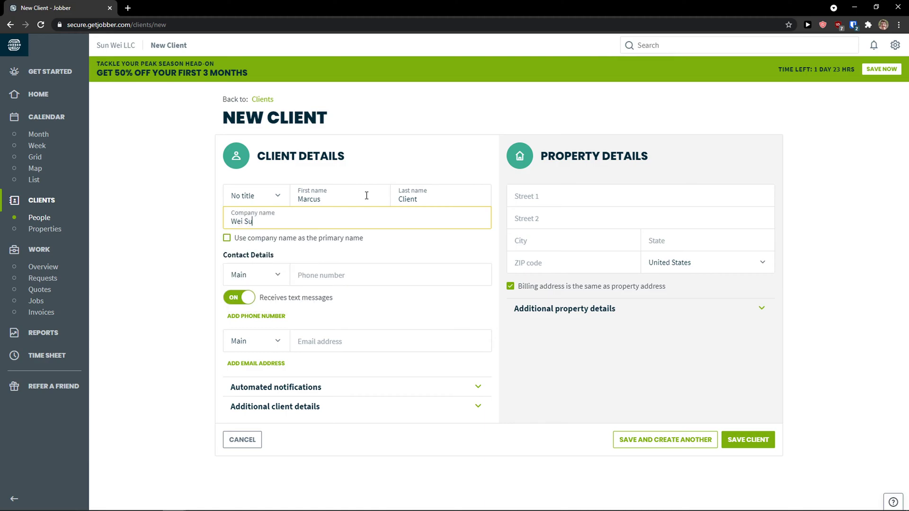
pyautogui.click(201, 238)
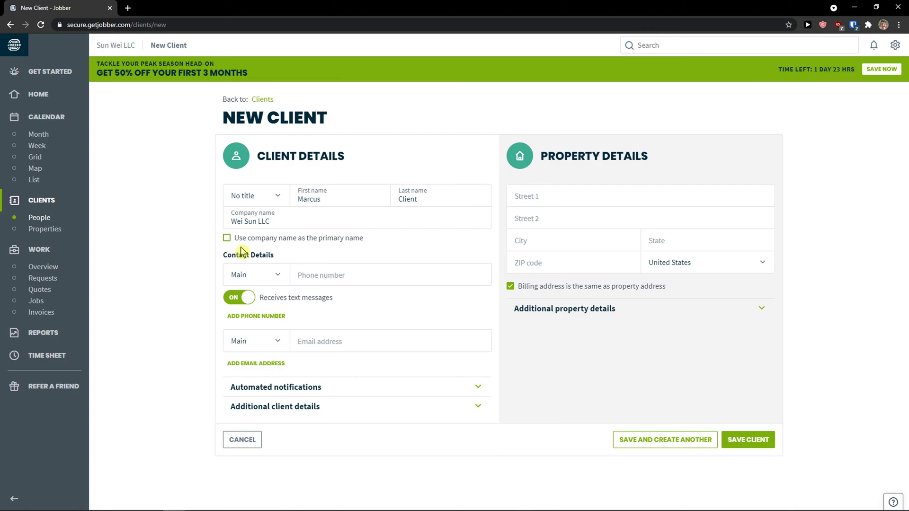
# Fill the client's phone number and Main e-mail address from the autofill suggestions.
pyautogui.click(299, 275)
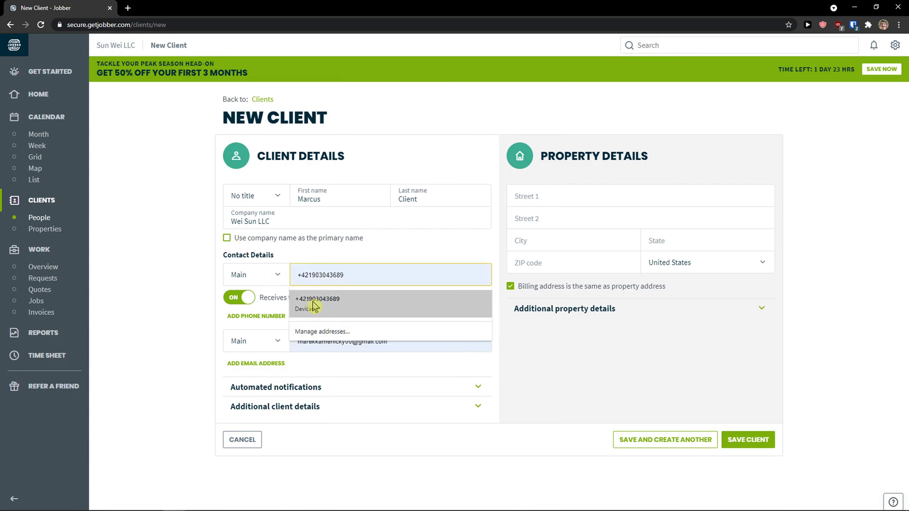
pyautogui.click(369, 305)
pyautogui.doubleClick(371, 346)
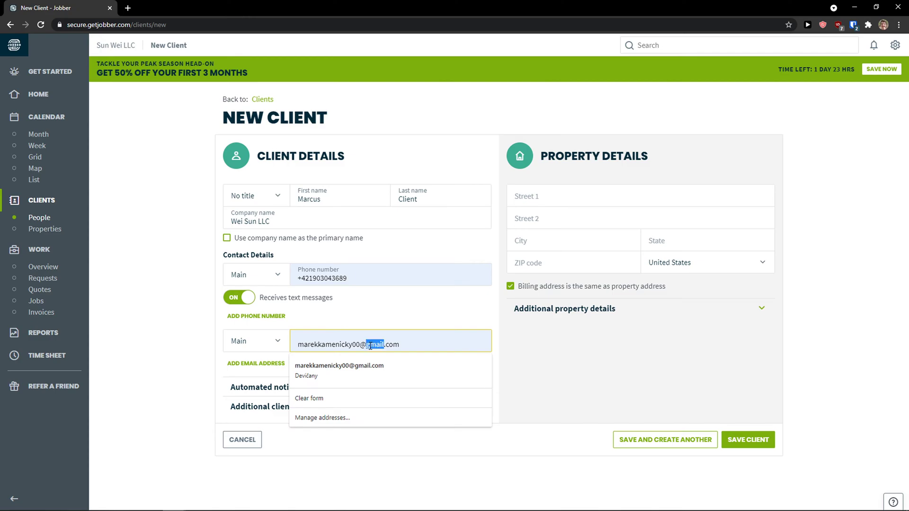
pyautogui.hotkey('ctrl', 'a')
pyautogui.press('BackSpace')
pyautogui.click(230, 311)
pyautogui.click(270, 343)
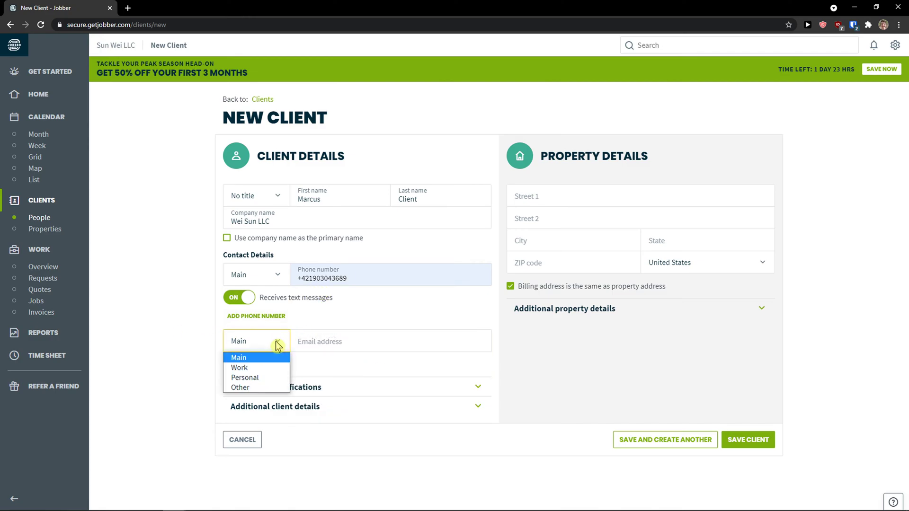
pyautogui.click(277, 345)
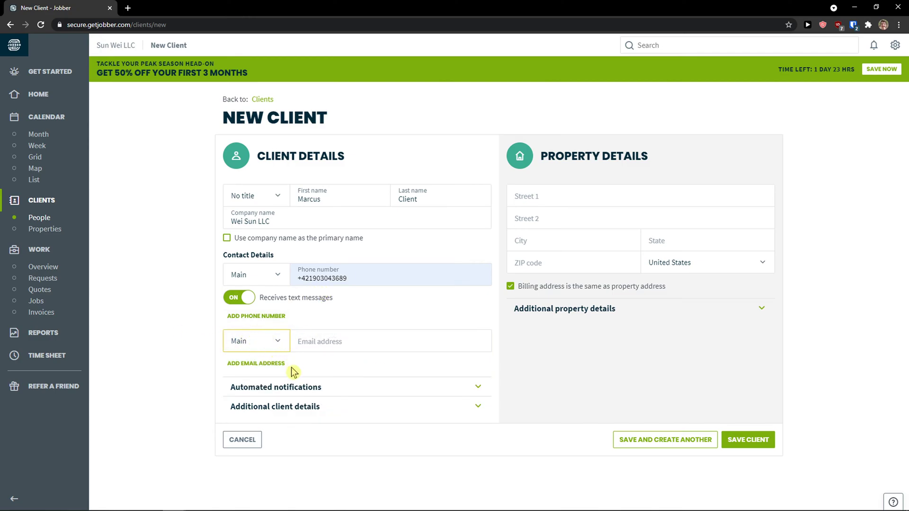
pyautogui.click(313, 348)
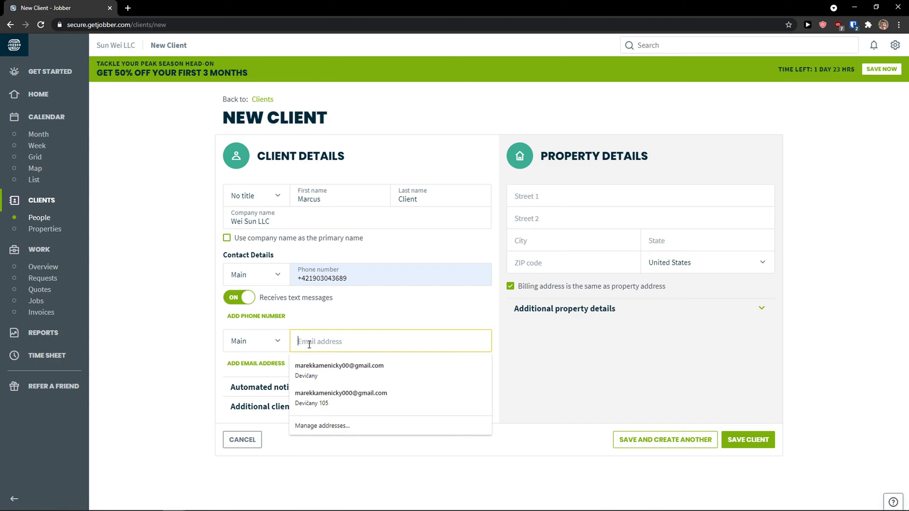
pyautogui.click(340, 372)
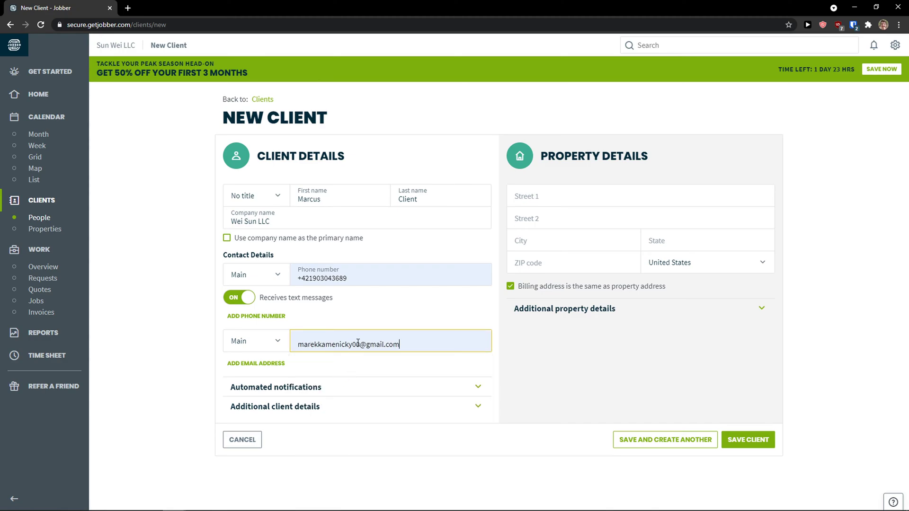
# Expand and then collapse the Automated notifications settings, leaving them off.
pyautogui.click(362, 387)
pyautogui.scroll(-2, 358, 385)
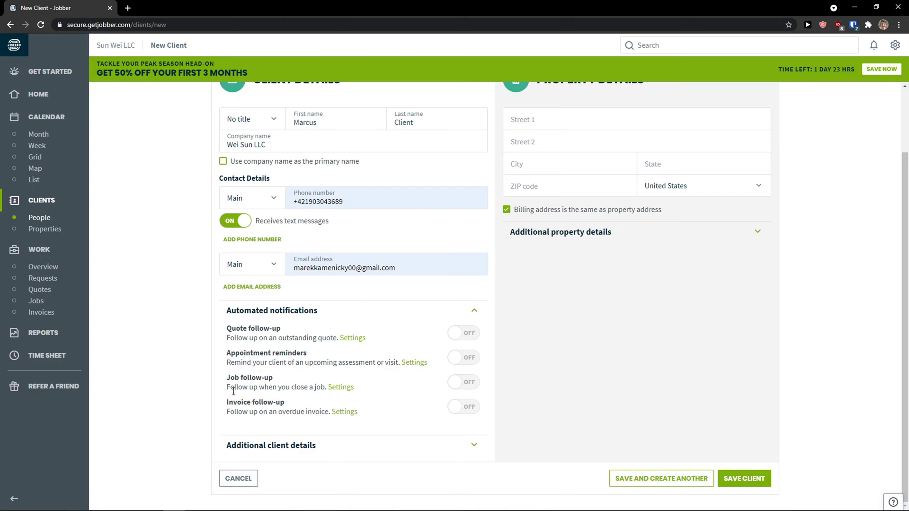
pyautogui.click(362, 313)
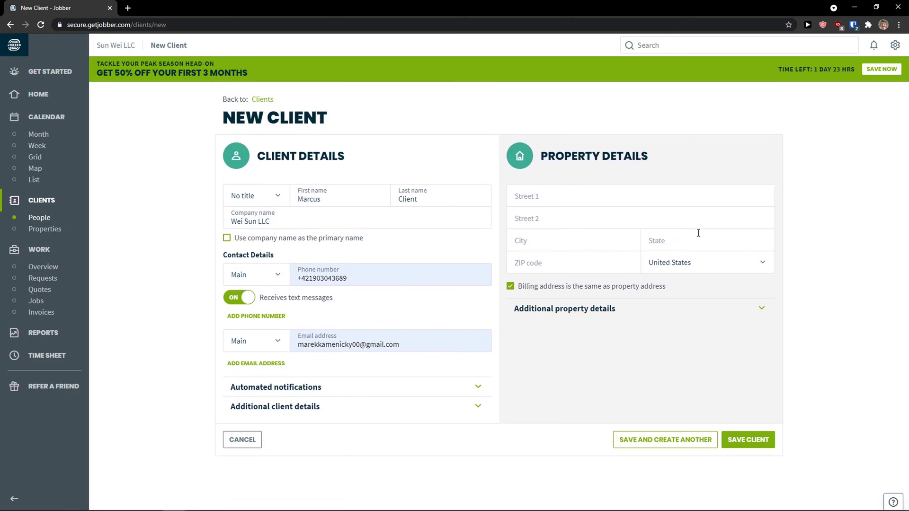
# Fill the property's Mexico City street address with ZIP from an autocomplete suggestion.
pyautogui.click(581, 190)
pyautogui.click(184, 82)
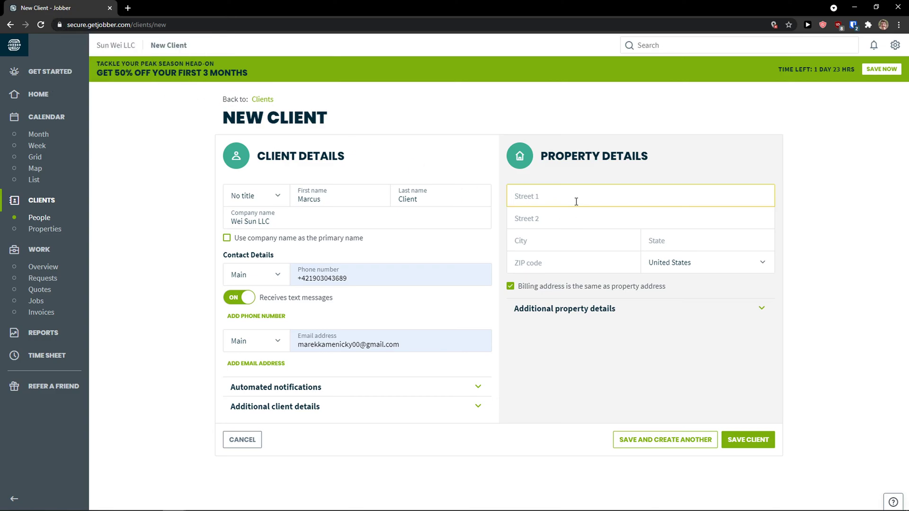
pyautogui.write('Tex')
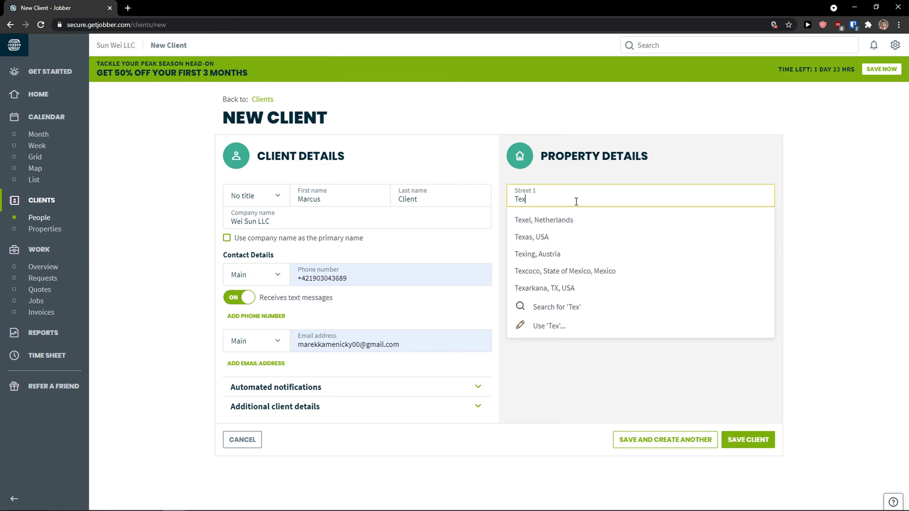
pyautogui.click(584, 236)
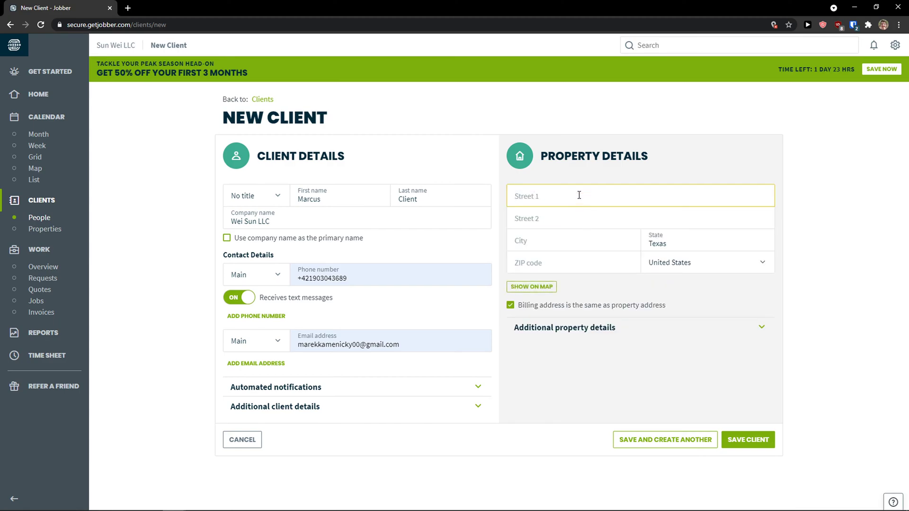
pyautogui.write('x')
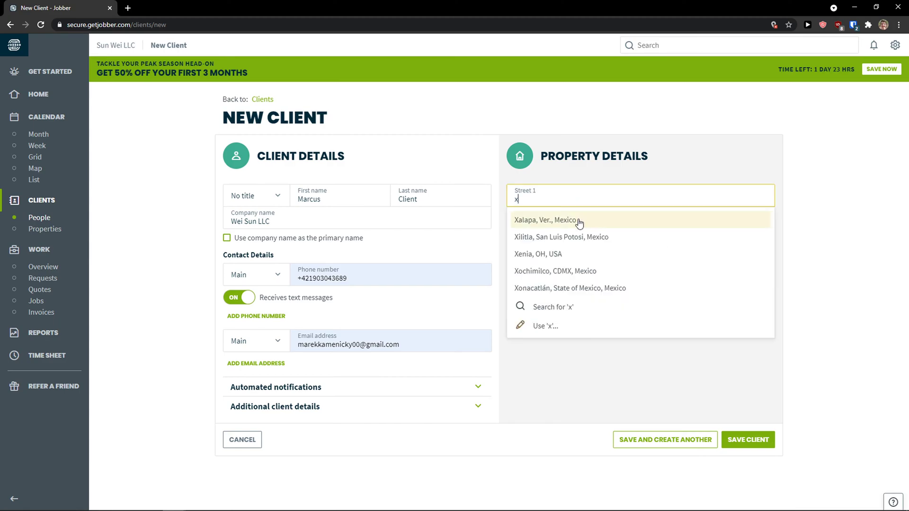
pyautogui.click(579, 221)
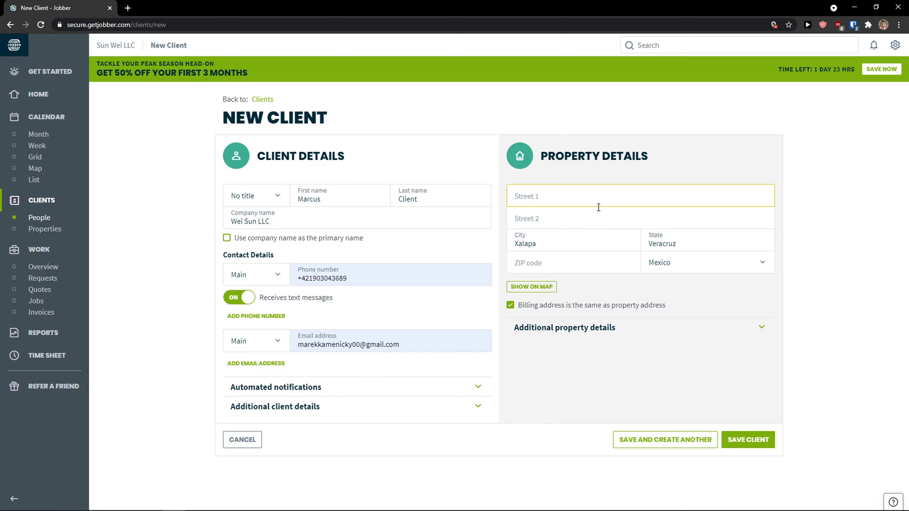
pyautogui.write('123')
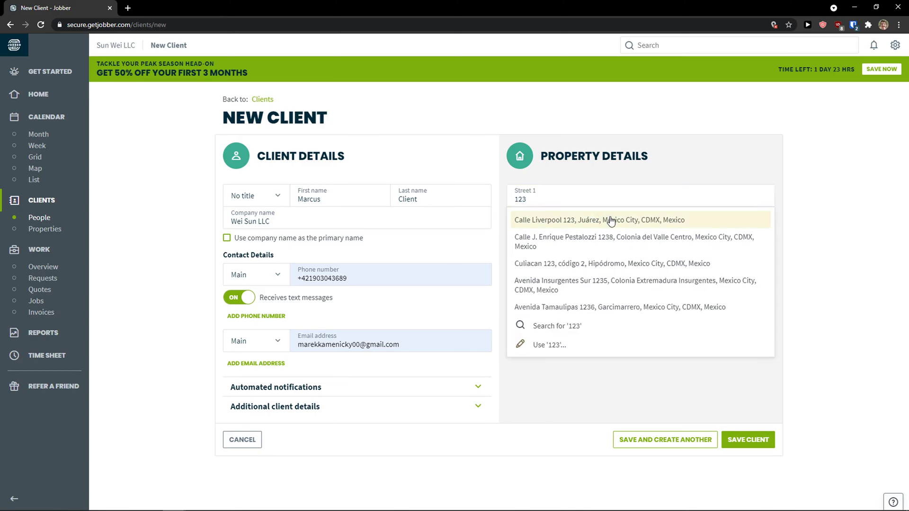
pyautogui.click(610, 220)
pyautogui.moveTo(582, 198); pyautogui.dragTo(507, 195)
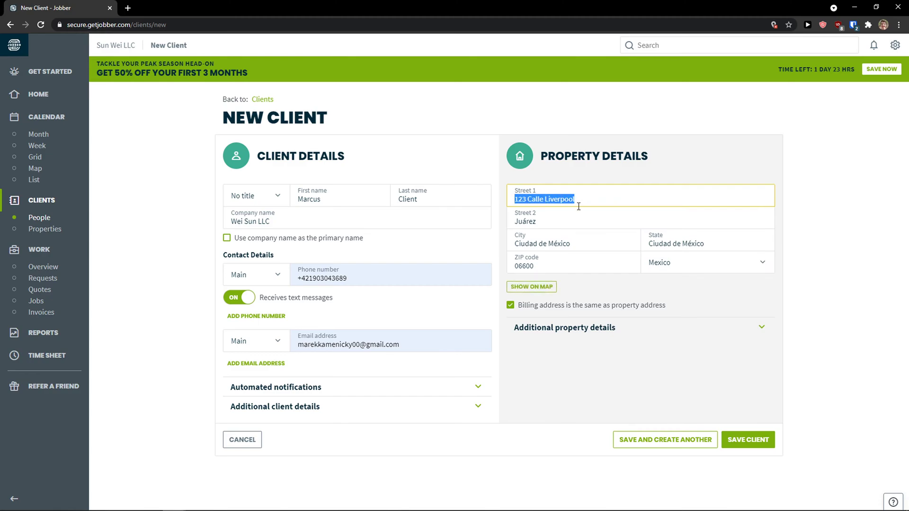
pyautogui.click(595, 200)
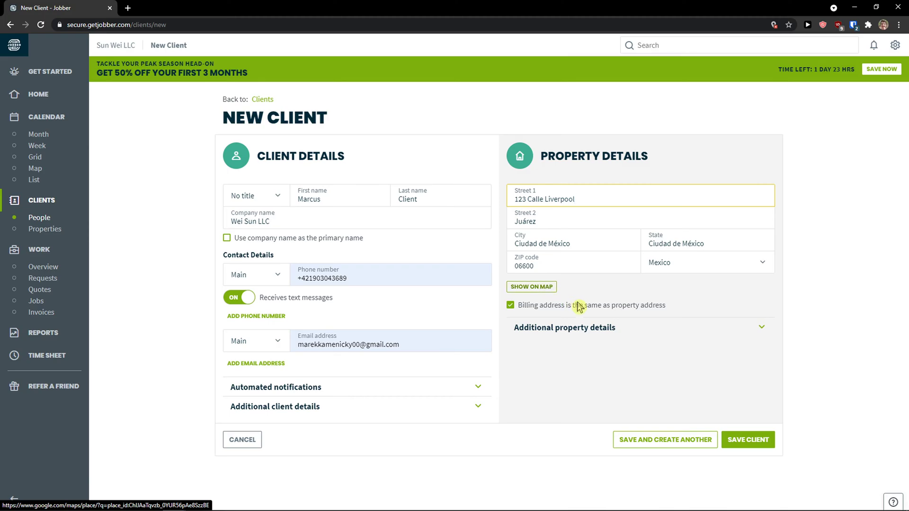
# Expand Additional property details and check that Number of Windows reads 0.0.
pyautogui.click(636, 329)
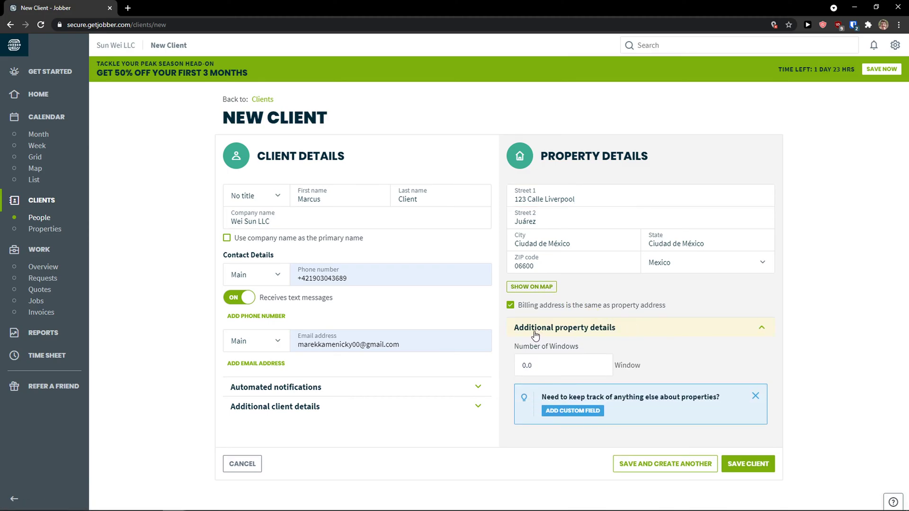
pyautogui.click(548, 362)
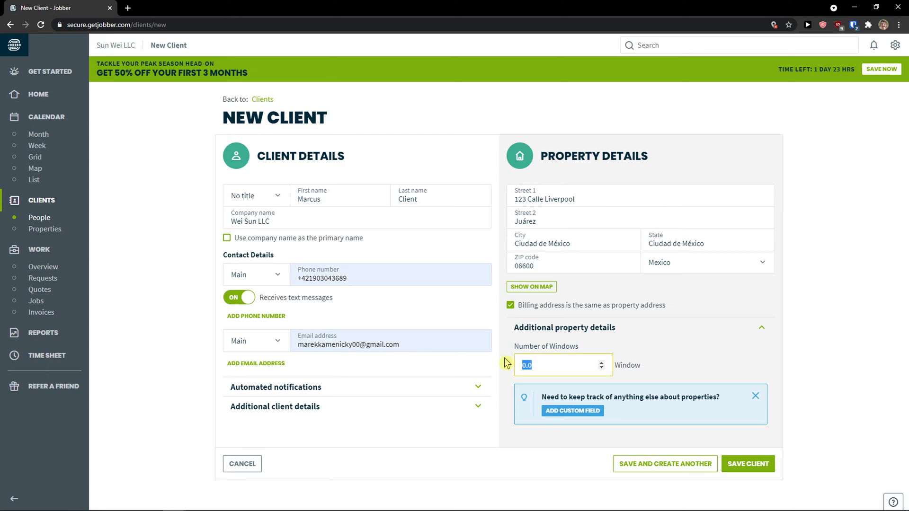
pyautogui.click(544, 364)
# After the phone error, remove the phone number, disable text messages, and save the client.
pyautogui.click(758, 470)
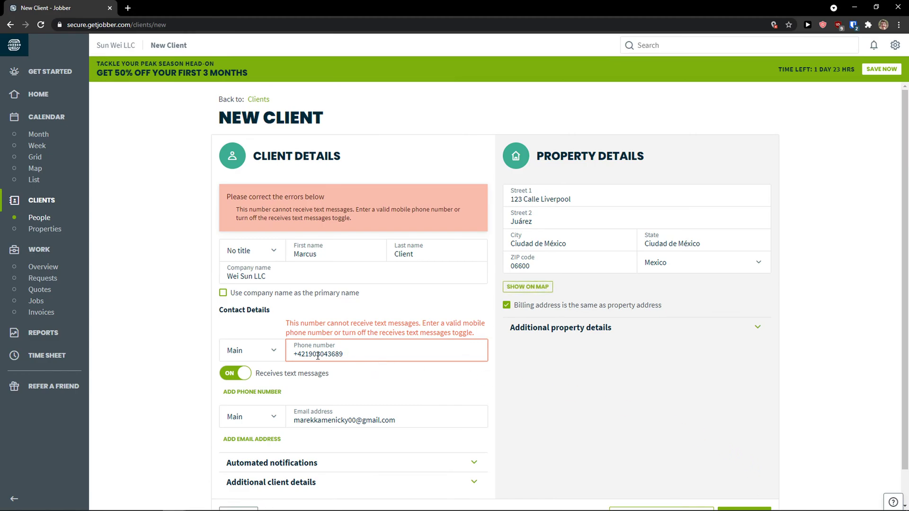
pyautogui.click(297, 355)
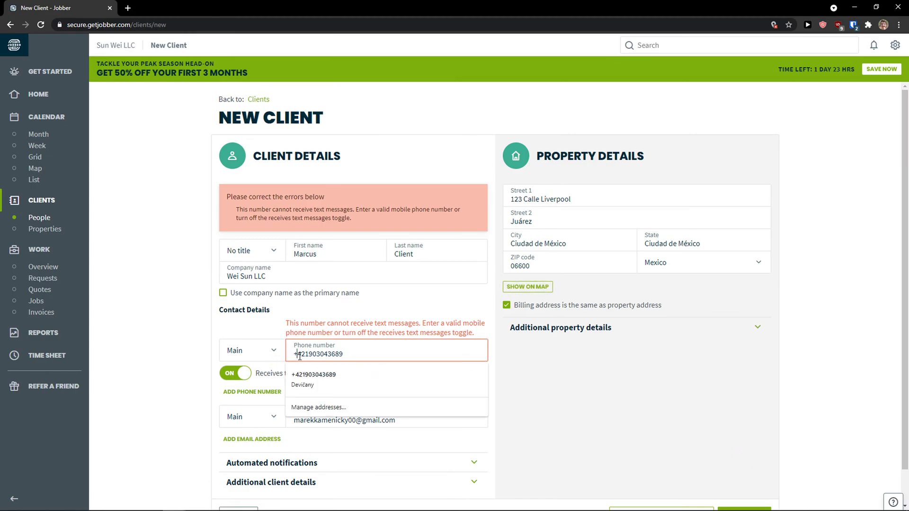
pyautogui.hotkey('ctrl', 'a')
pyautogui.press('BackSpace')
pyautogui.click(229, 373)
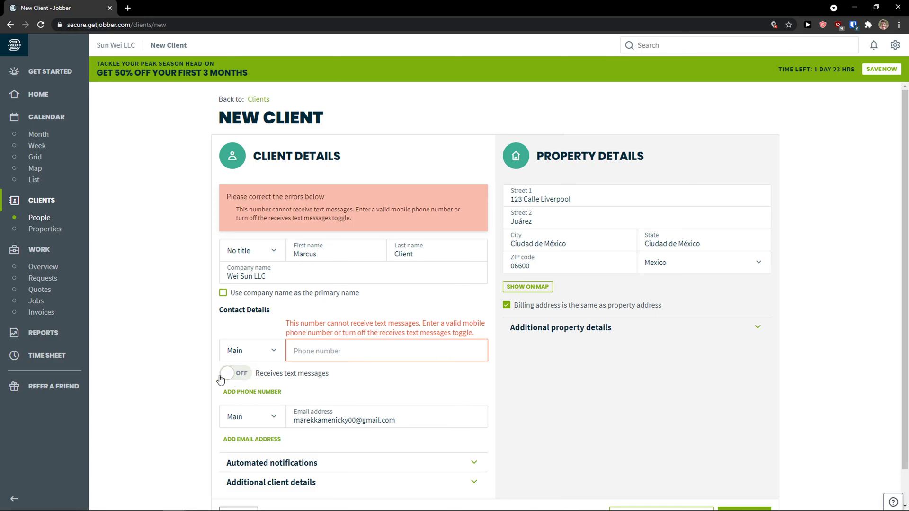
pyautogui.scroll(-1, 547, 365)
pyautogui.click(692, 478)
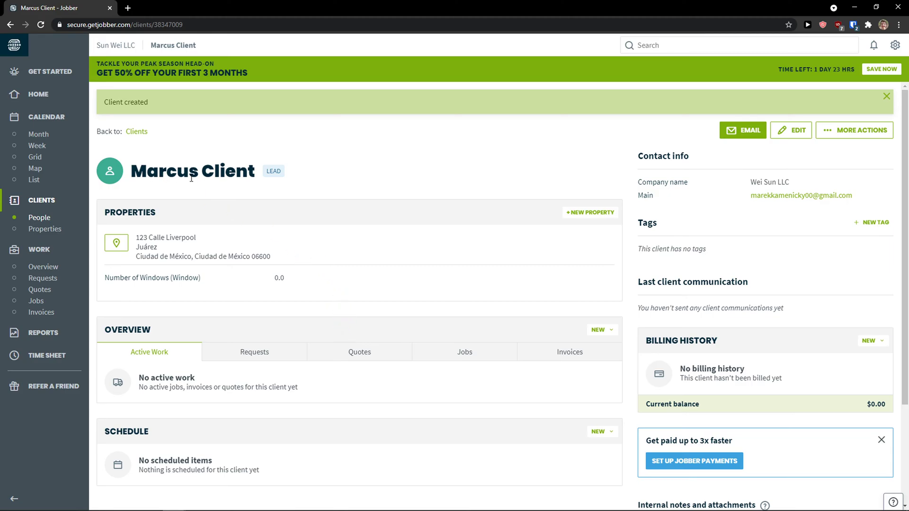
# Browse the new lead's requests, active work and jobs, and dismiss the unavailable e-mail notice.
pyautogui.moveTo(235, 172); pyautogui.dragTo(147, 171)
pyautogui.scroll(-1, 124, 227)
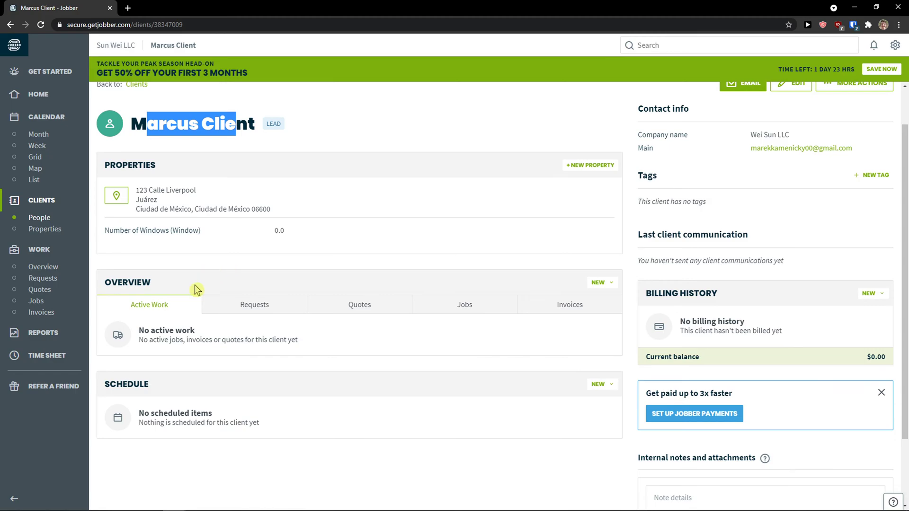
pyautogui.click(233, 304)
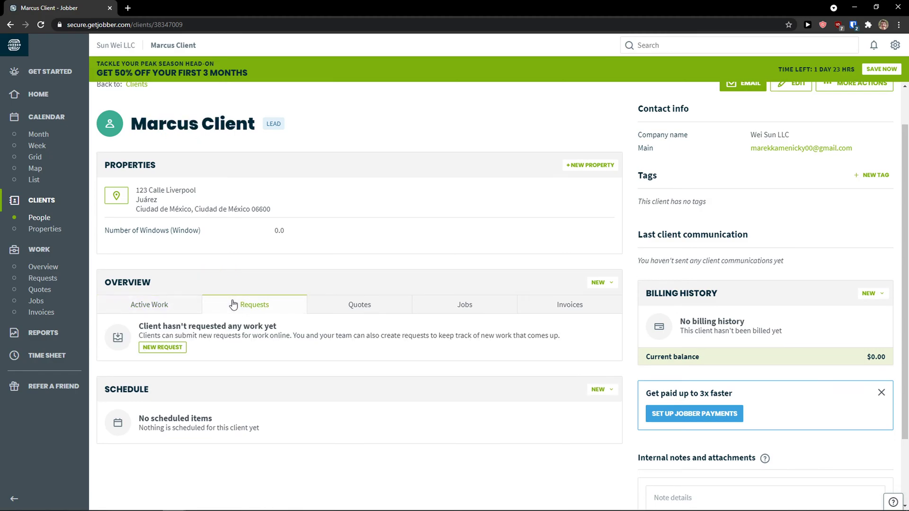
pyautogui.click(188, 303)
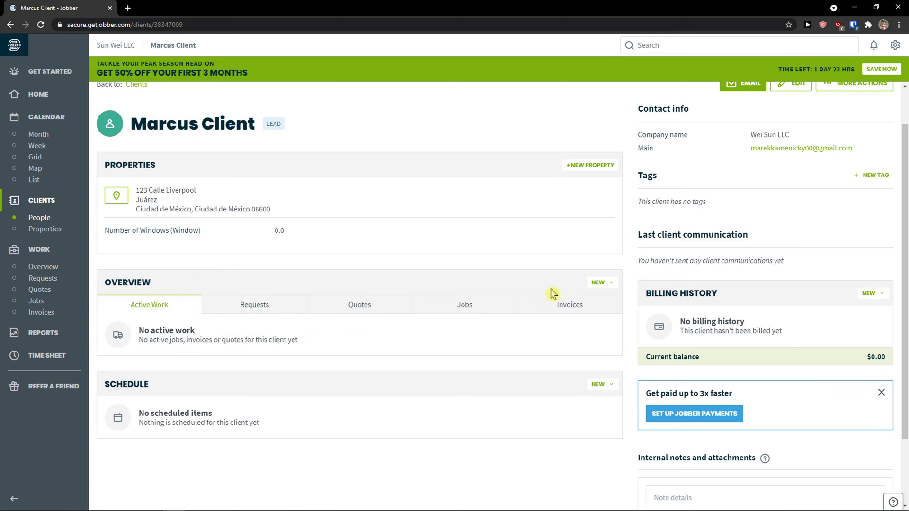
pyautogui.click(602, 284)
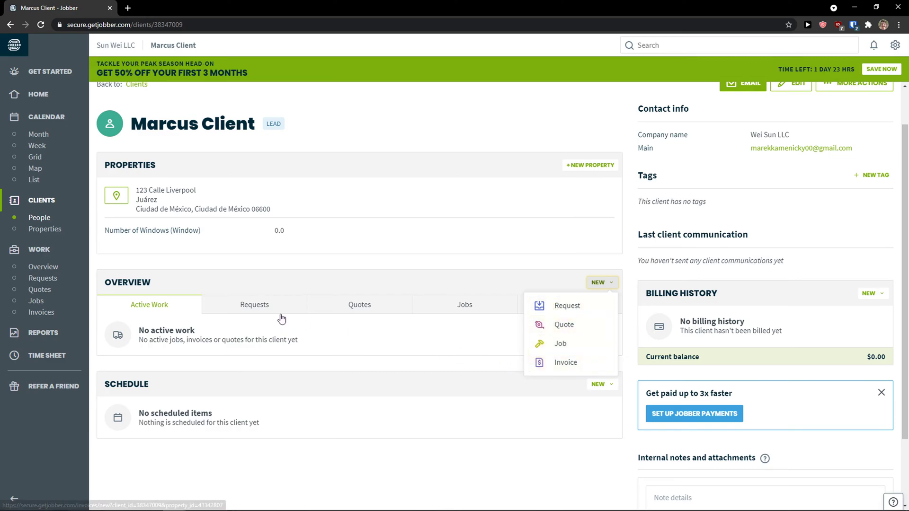
pyautogui.click(444, 304)
pyautogui.scroll(1, 493, 312)
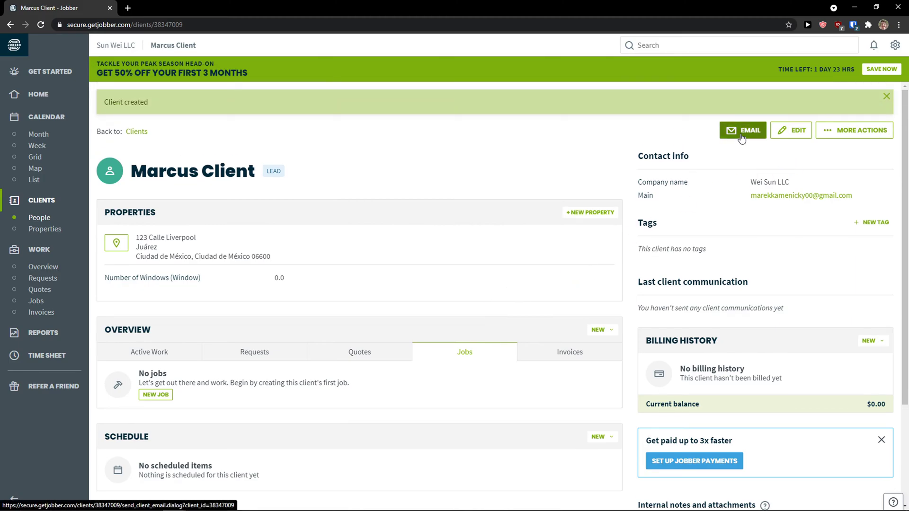
pyautogui.click(742, 136)
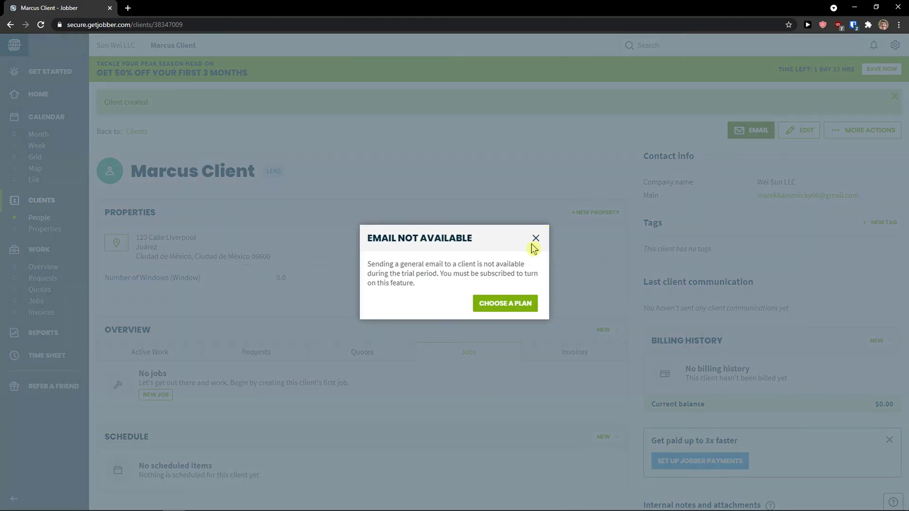
pyautogui.click(536, 239)
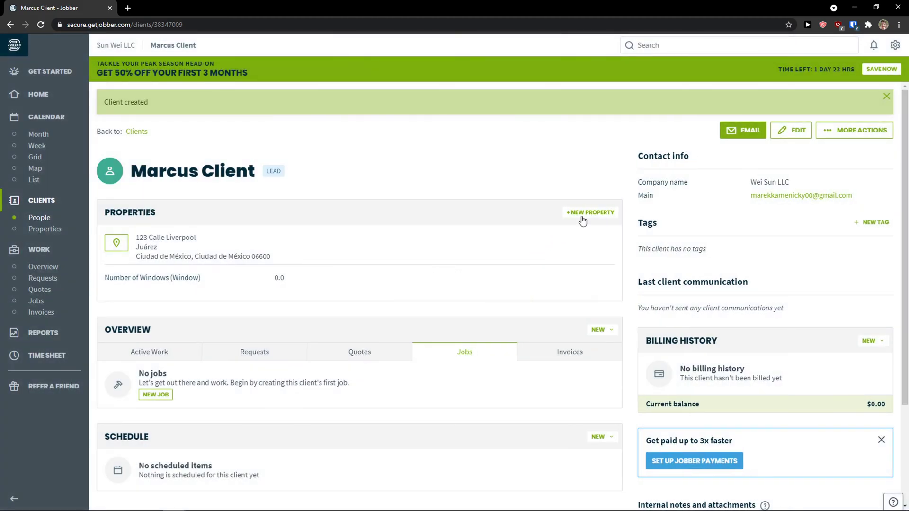
# Inspect the client's billing options and reopen the More Actions menu.
pyautogui.click(832, 135)
pyautogui.scroll(-1, 838, 241)
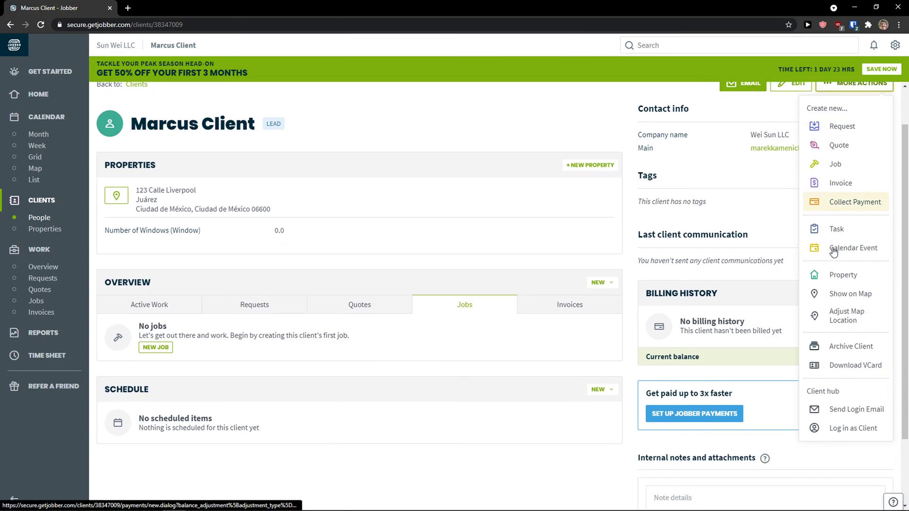
pyautogui.scroll(1, 836, 241)
pyautogui.click(501, 203)
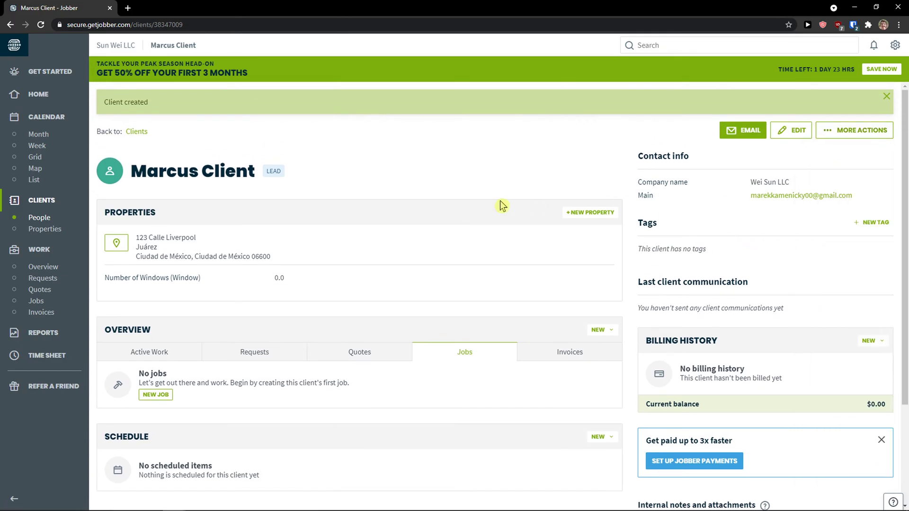
pyautogui.scroll(-1, 771, 239)
pyautogui.scroll(1, 771, 243)
pyautogui.scroll(-3, 765, 243)
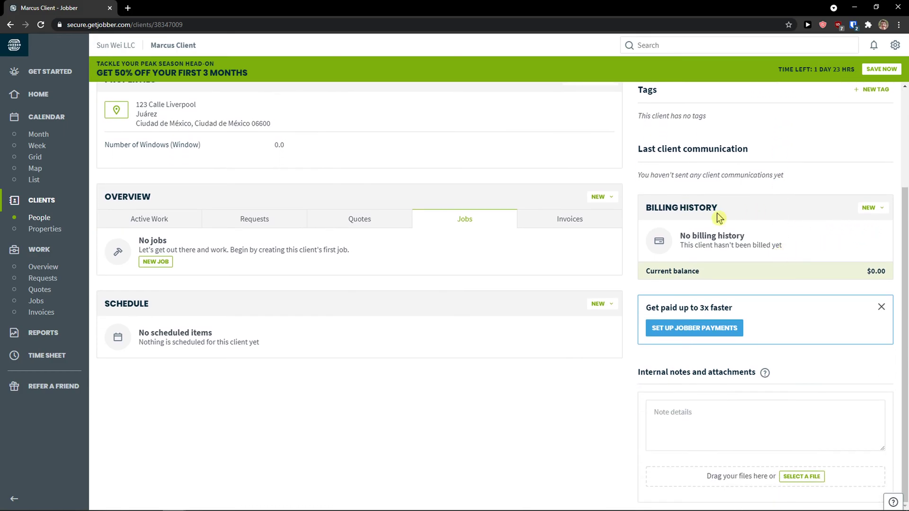
pyautogui.scroll(1, 833, 260)
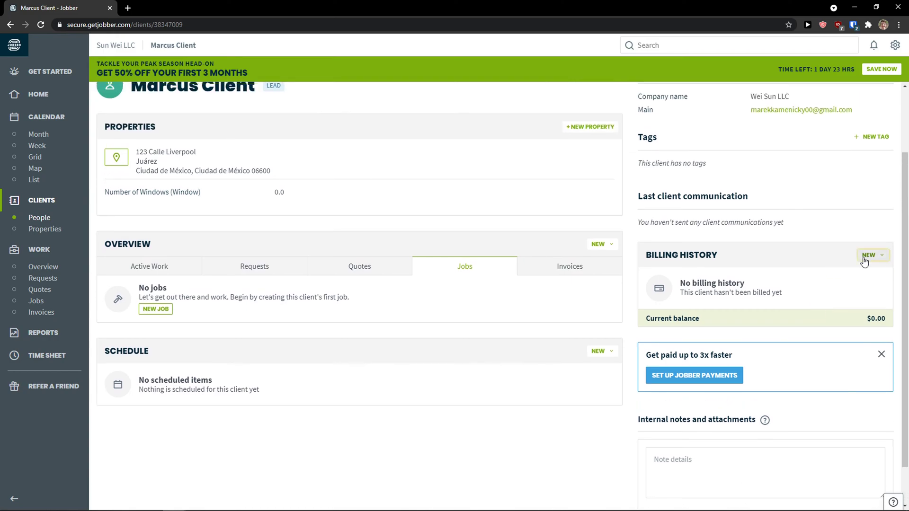
pyautogui.click(865, 258)
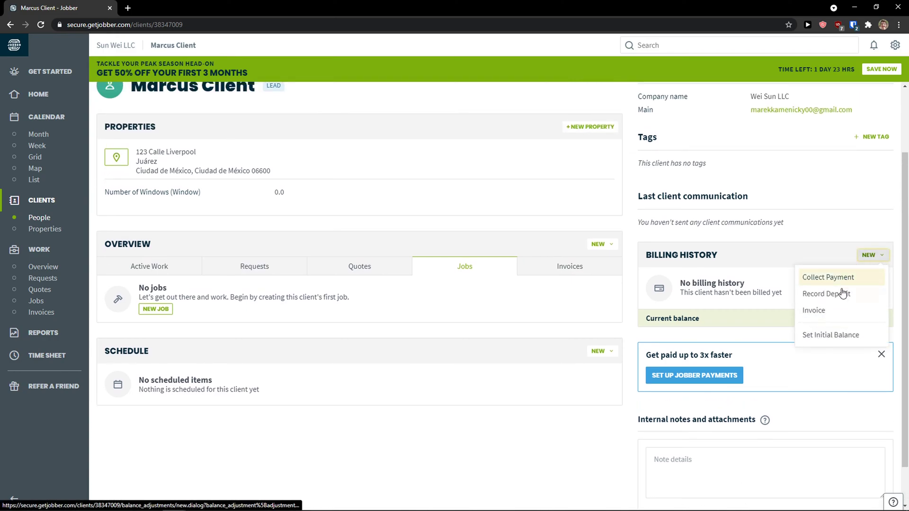
pyautogui.click(634, 275)
pyautogui.scroll(2, 634, 275)
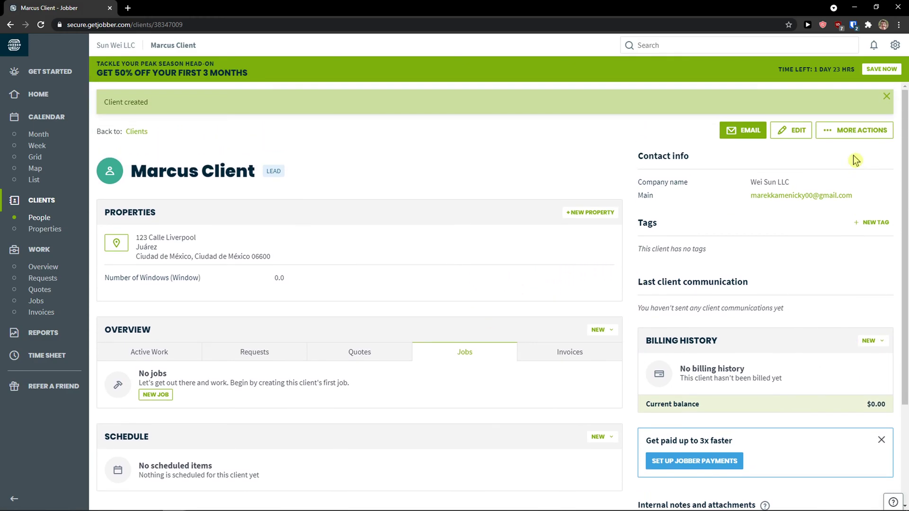
pyautogui.click(856, 137)
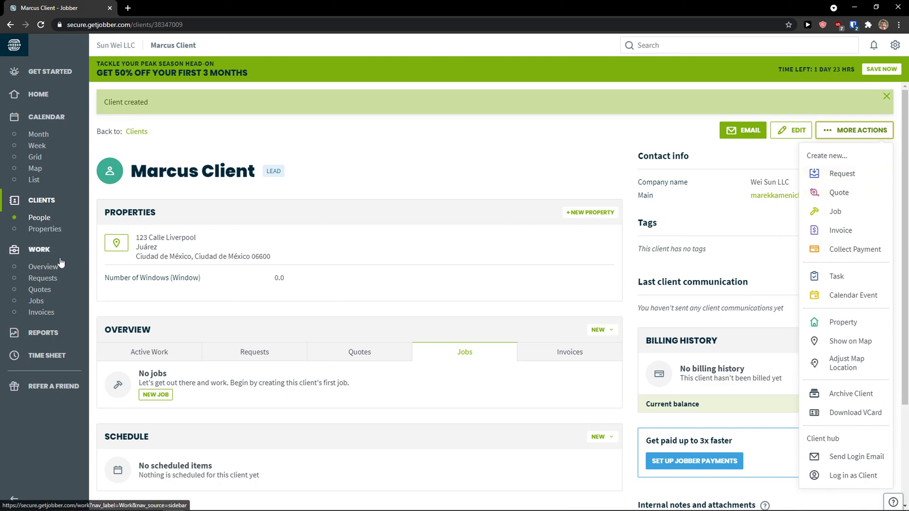
# Check the client's property and its New menu, then view the empty Requests page.
pyautogui.click(45, 230)
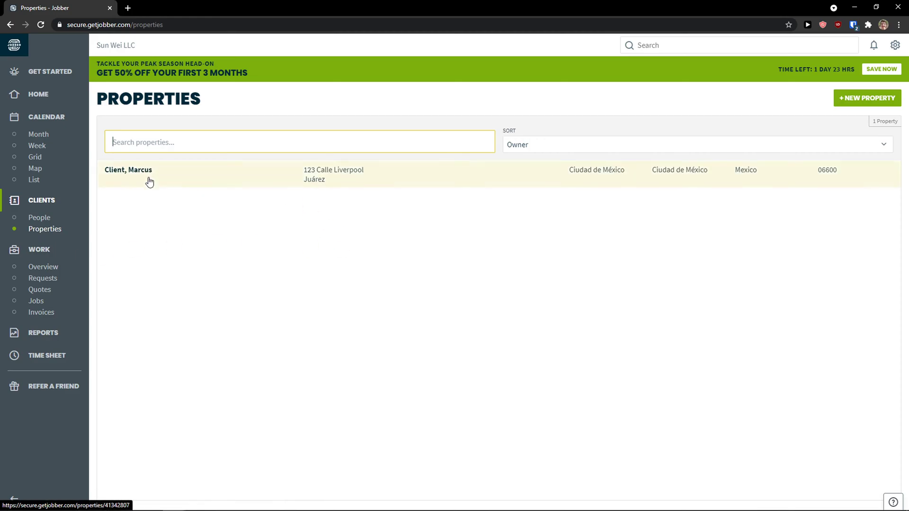
pyautogui.click(326, 177)
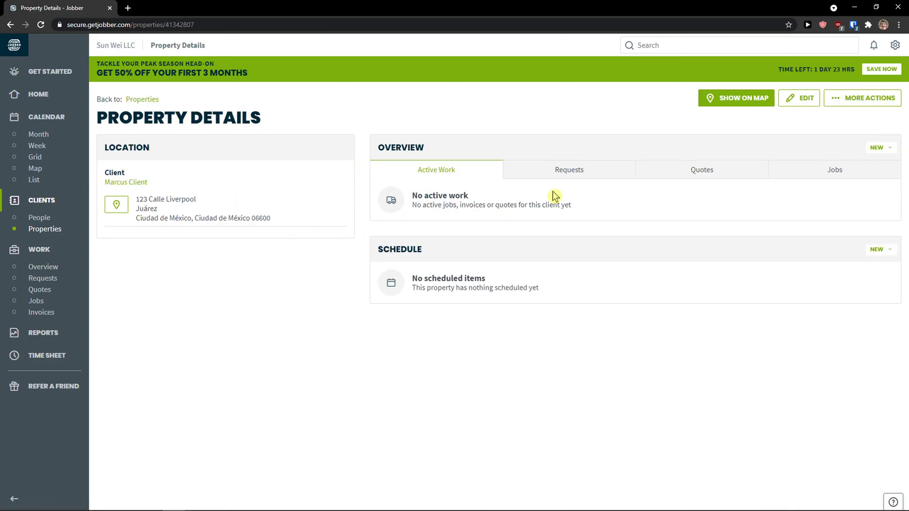
pyautogui.click(879, 147)
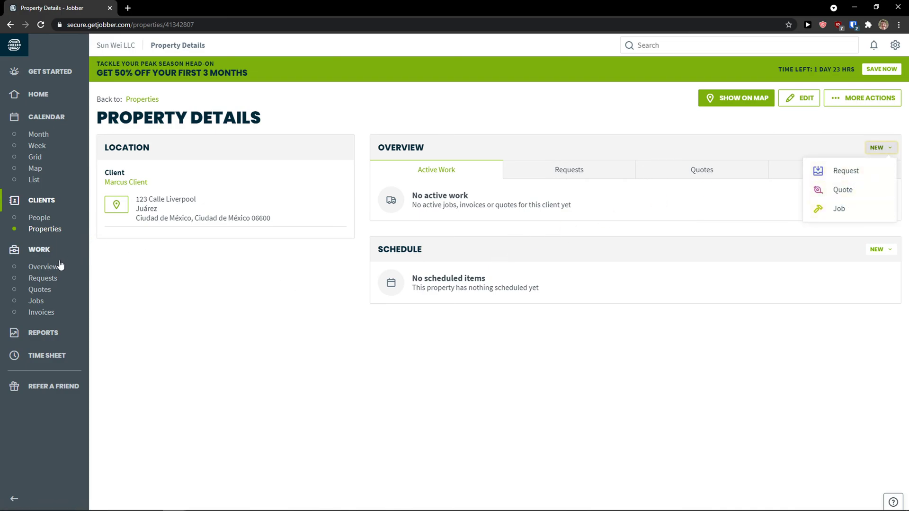
pyautogui.click(44, 266)
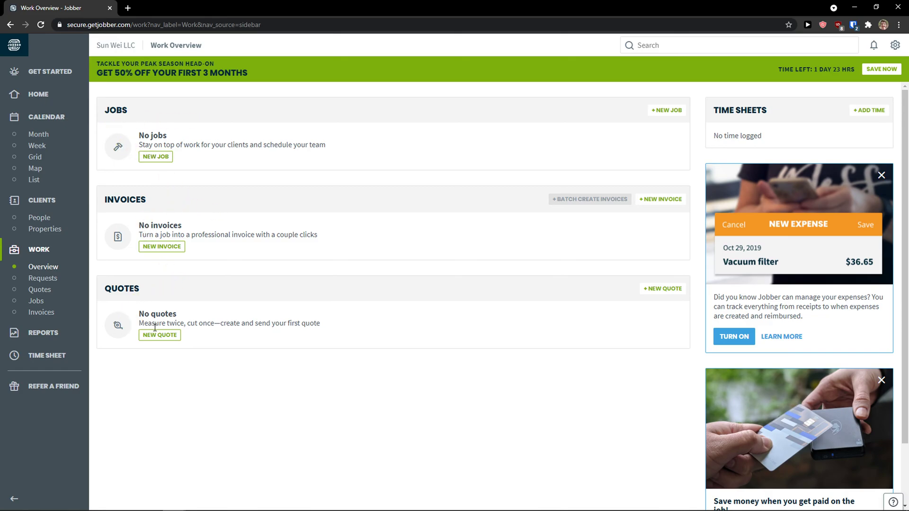
pyautogui.click(53, 283)
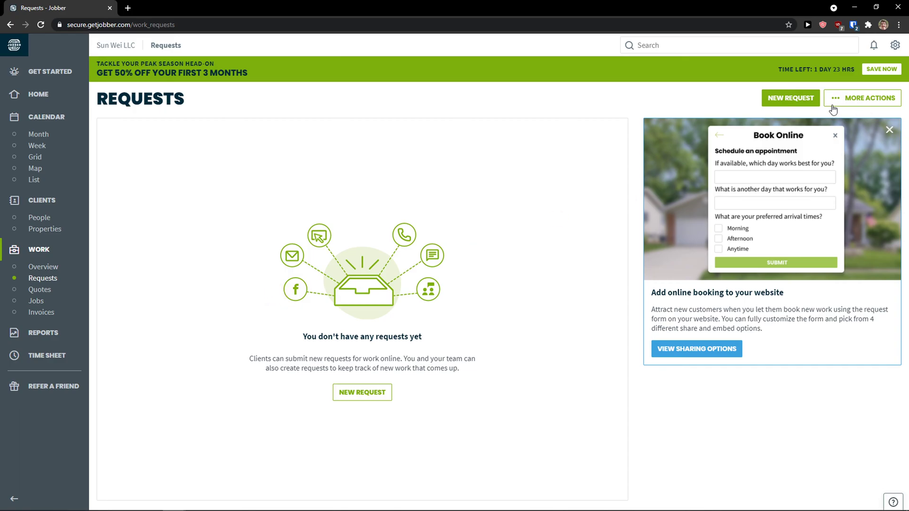
# Start a new request for the client and enter its title.
pyautogui.click(794, 99)
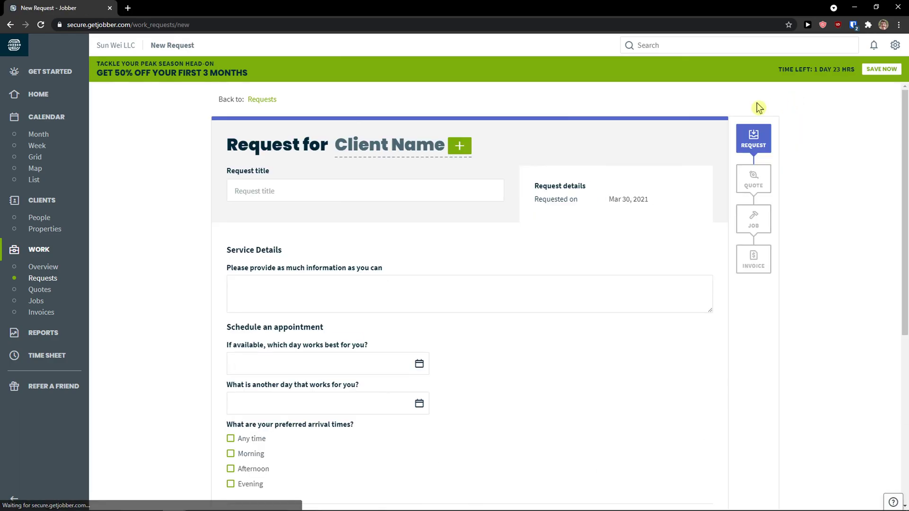
pyautogui.click(457, 196)
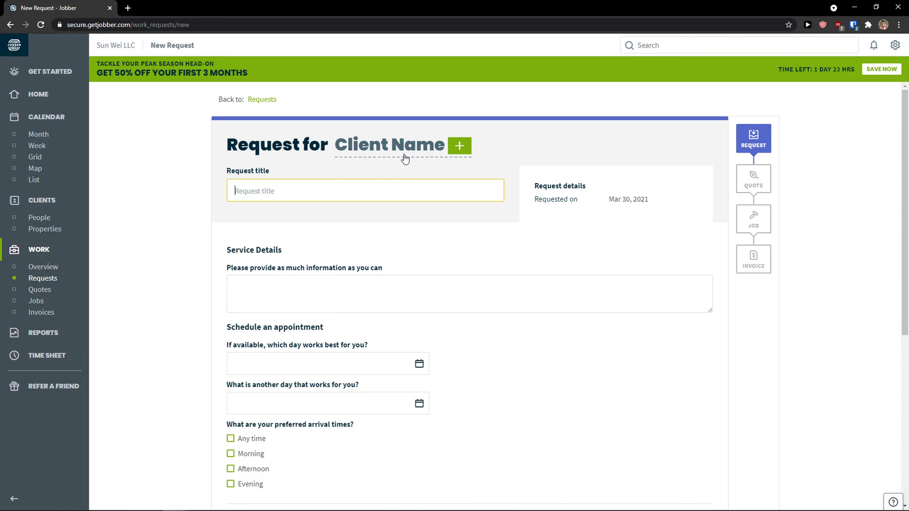
pyautogui.click(459, 146)
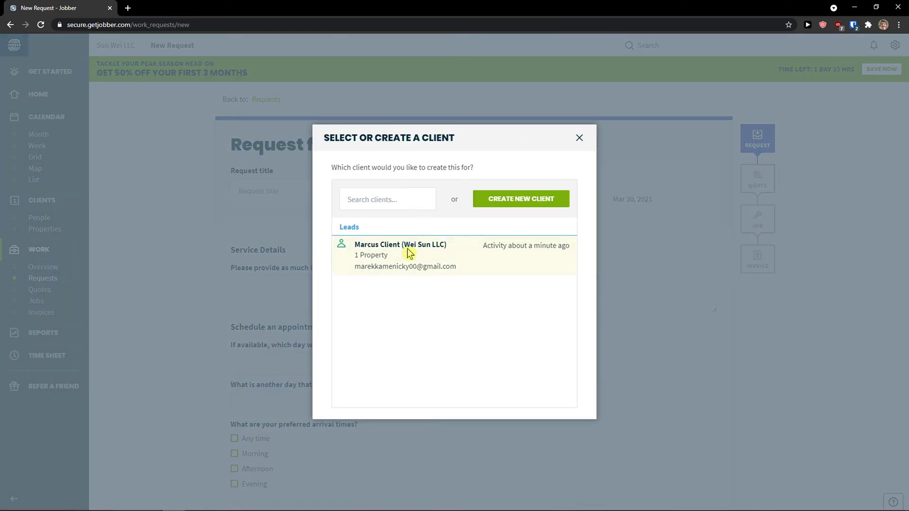
pyautogui.click(397, 254)
pyautogui.scroll(-1, 331, 256)
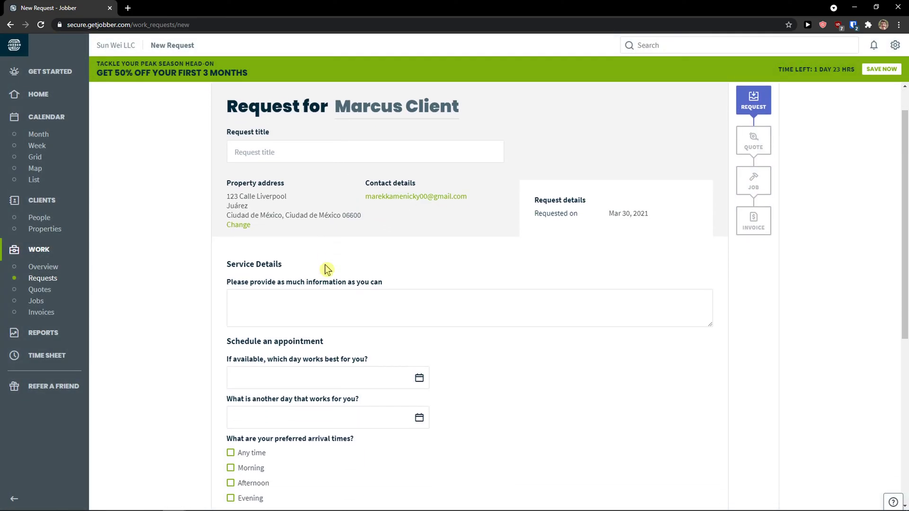
pyautogui.click(290, 152)
pyautogui.write('Thi')
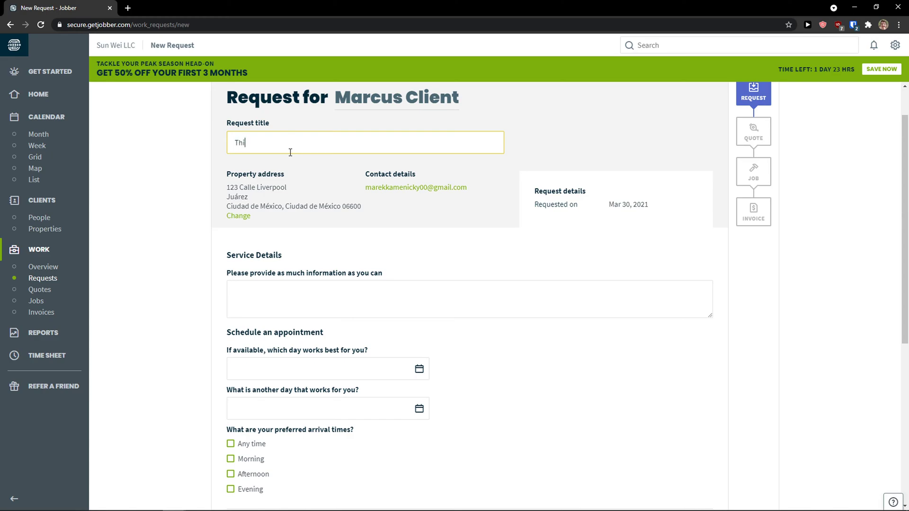
pyautogui.write('t')
pyautogui.press('Tab')
pyautogui.press('Tab')
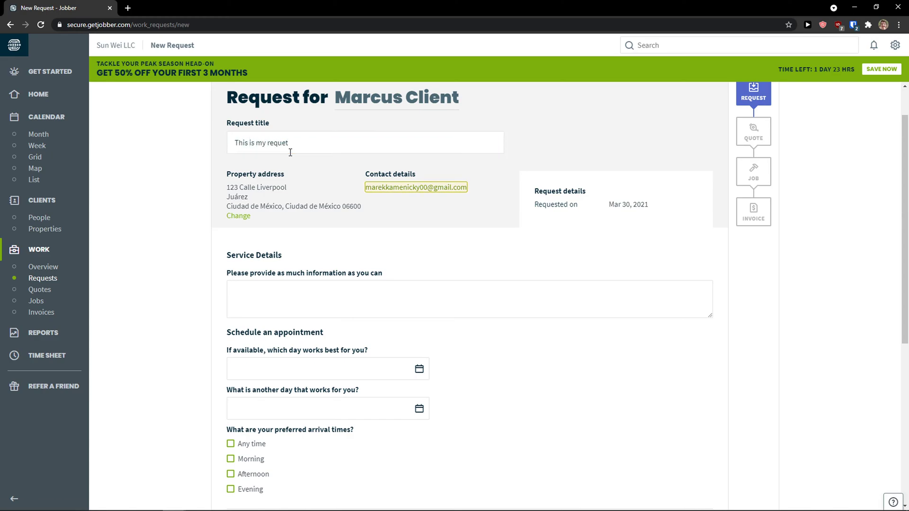
# Fill in the Window Clean service details for the request.
pyautogui.click(298, 280)
pyautogui.scroll(-1, 306, 284)
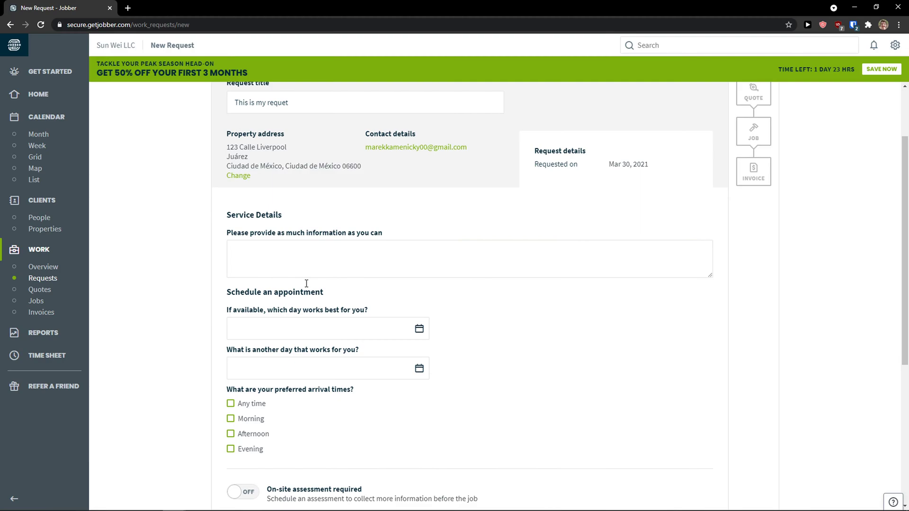
pyautogui.click(319, 260)
pyautogui.scroll(2, 324, 284)
pyautogui.scroll(-1, 333, 302)
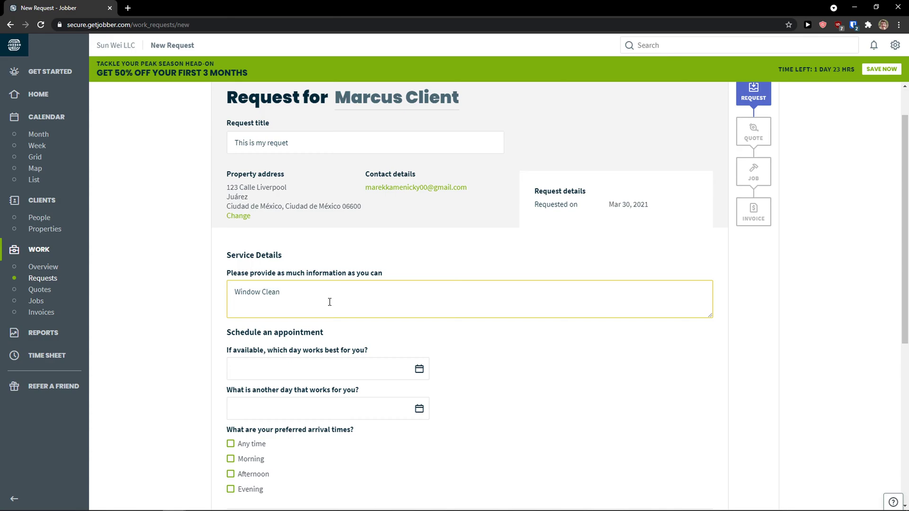
pyautogui.scroll(-1, 329, 301)
pyautogui.scroll(-1, 230, 303)
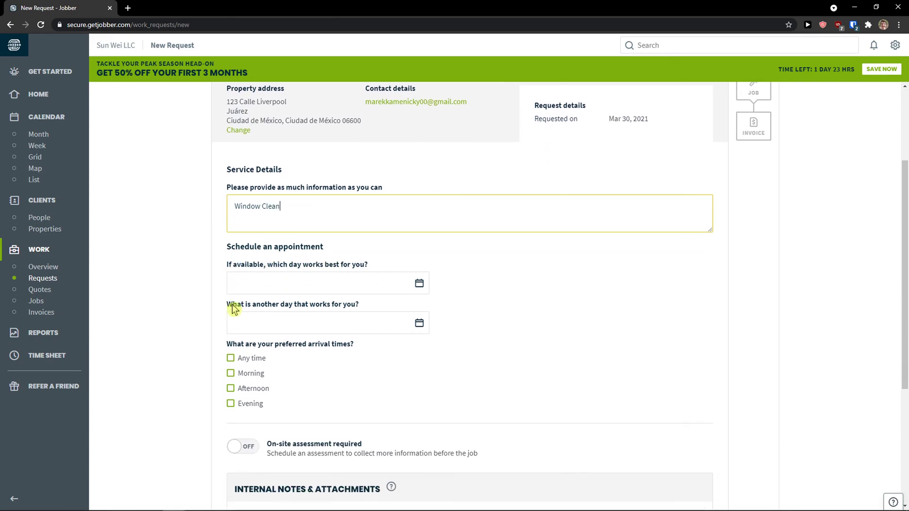
# Set the preferred day to Mar 31, 2021 and the alternative to Apr 07, 2021.
pyautogui.click(411, 272)
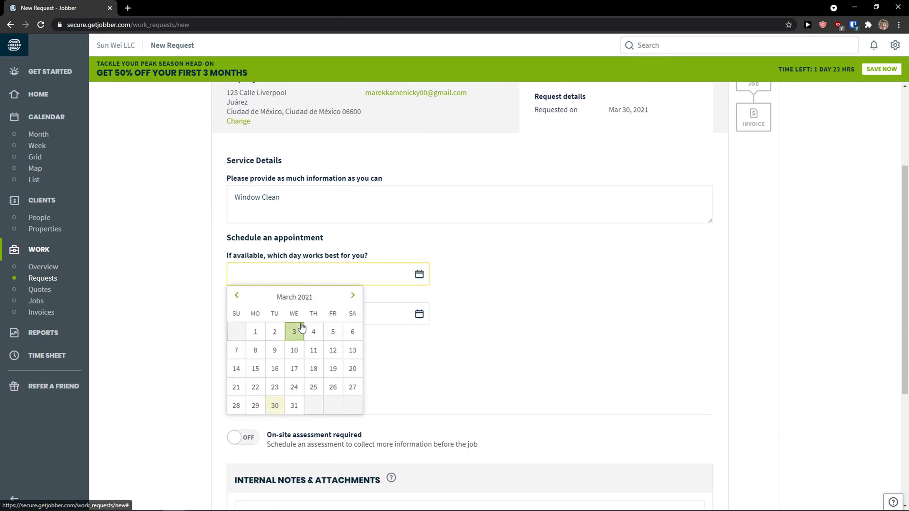
pyautogui.click(295, 400)
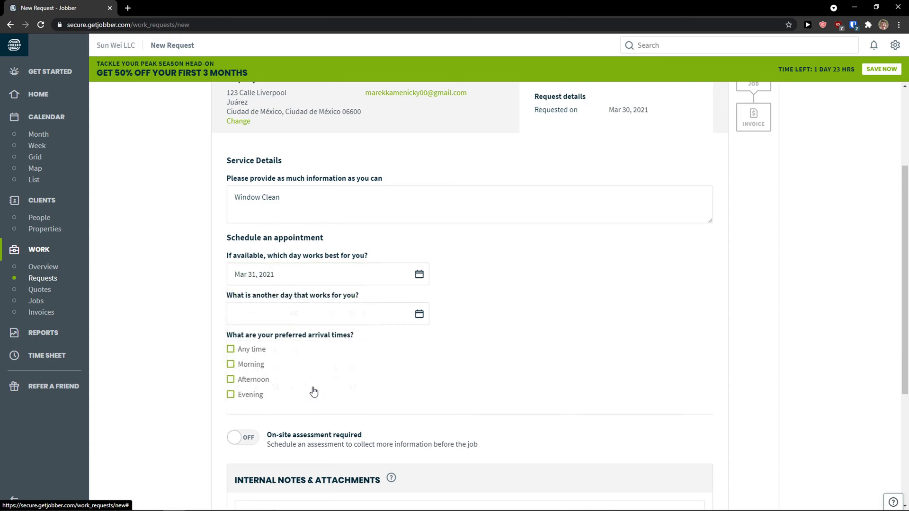
pyautogui.click(428, 316)
pyautogui.click(351, 337)
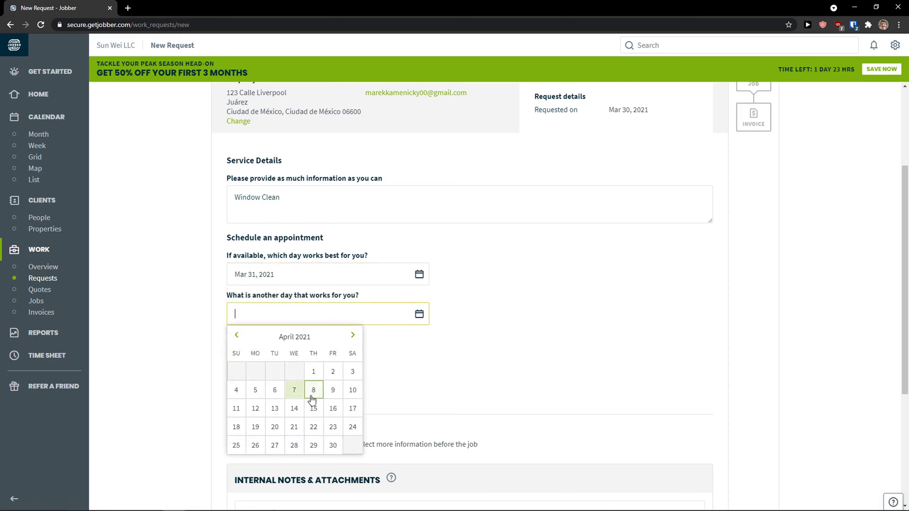
pyautogui.click(300, 395)
# Zoom the page to 125% and make Morning the only preferred arrival time.
pyautogui.scroll(-1, 187, 378)
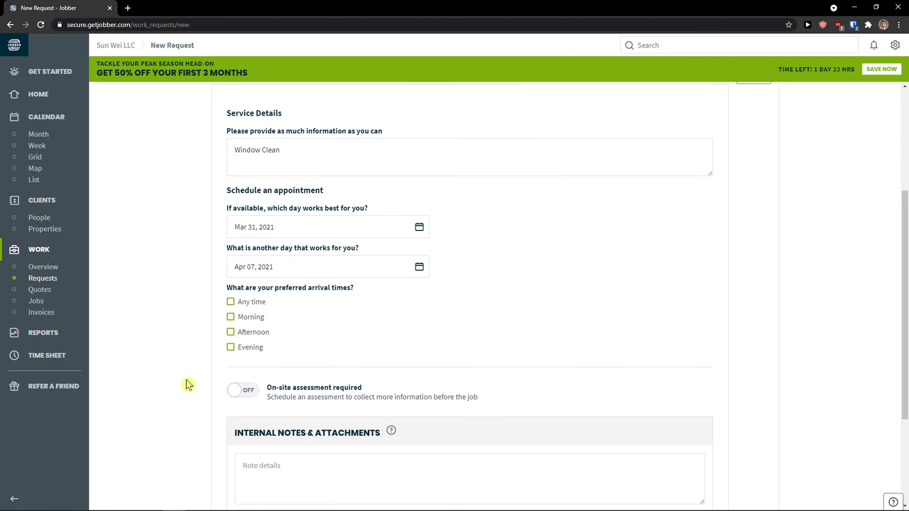
pyautogui.scroll(-2, 187, 385)
pyautogui.hotkey('ctrl', '+')
pyautogui.hotkey('ctrl', '+')
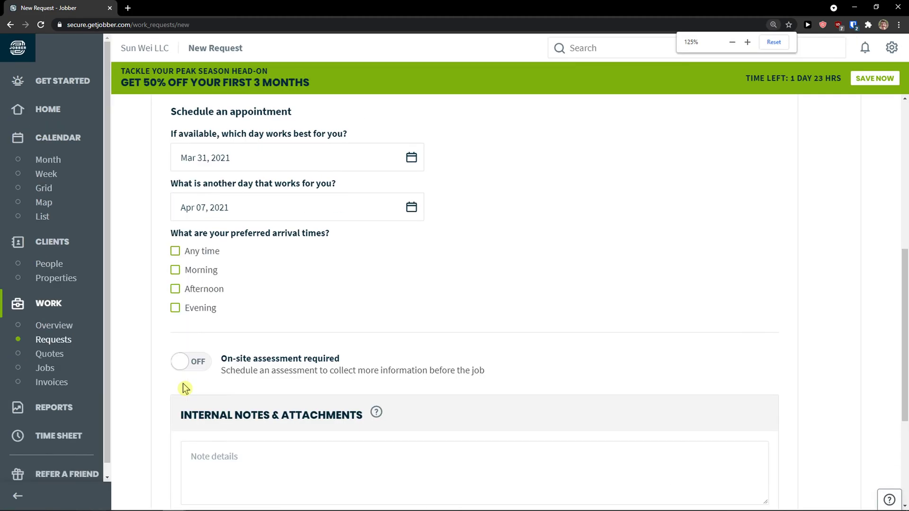
pyautogui.scroll(-1, 185, 386)
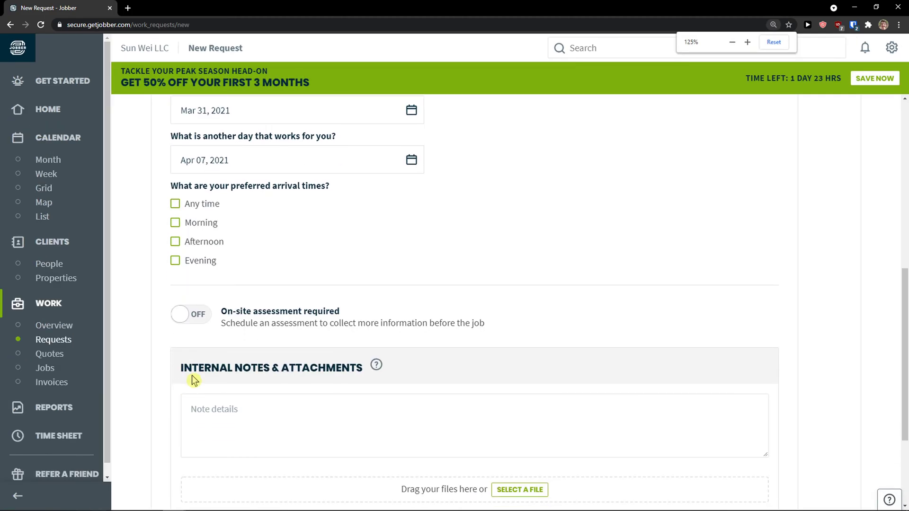
pyautogui.click(187, 222)
pyautogui.click(186, 205)
pyautogui.scroll(-2, 289, 282)
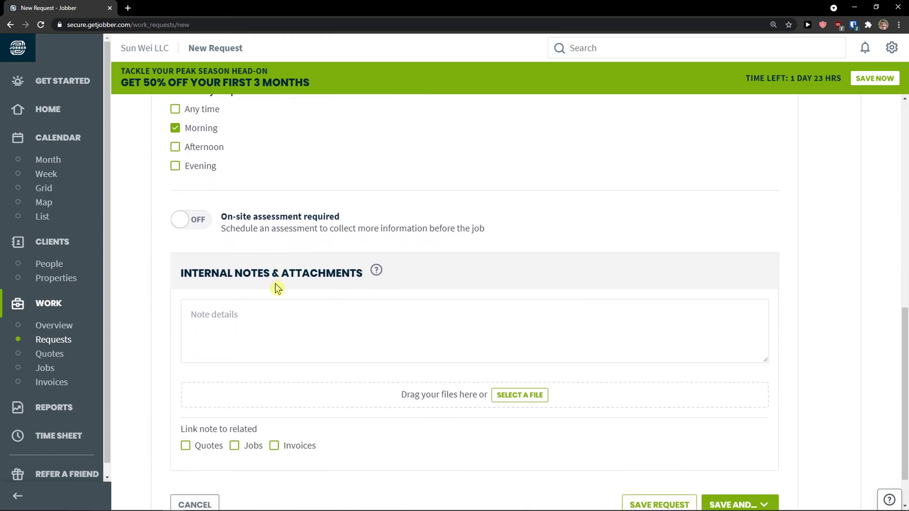
pyautogui.scroll(-1, 239, 303)
# Add an internal note to the request and show the save options.
pyautogui.click(249, 288)
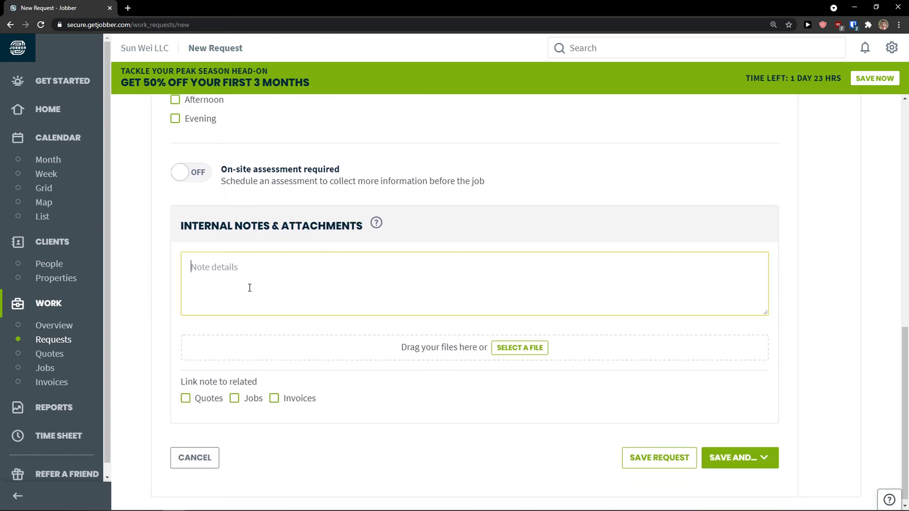
pyautogui.scroll(-1, 299, 315)
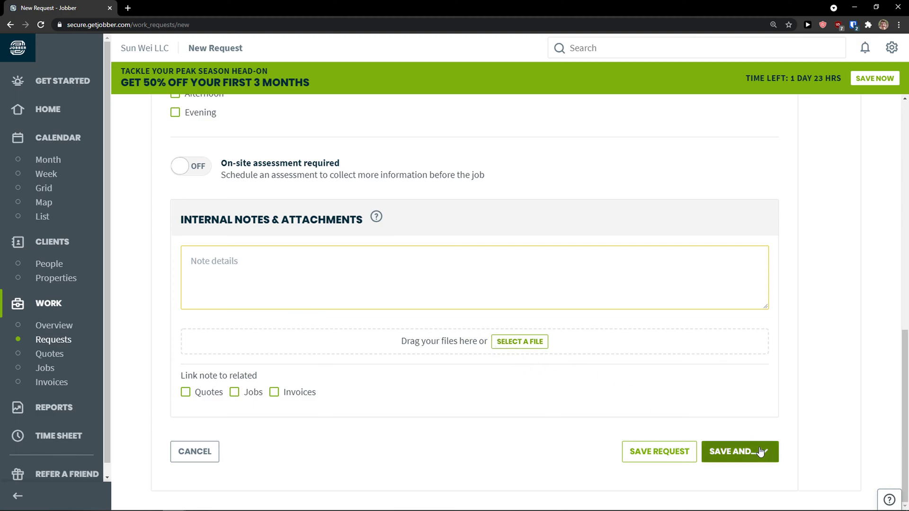
pyautogui.scroll(3, 519, 393)
pyautogui.scroll(-3, 517, 390)
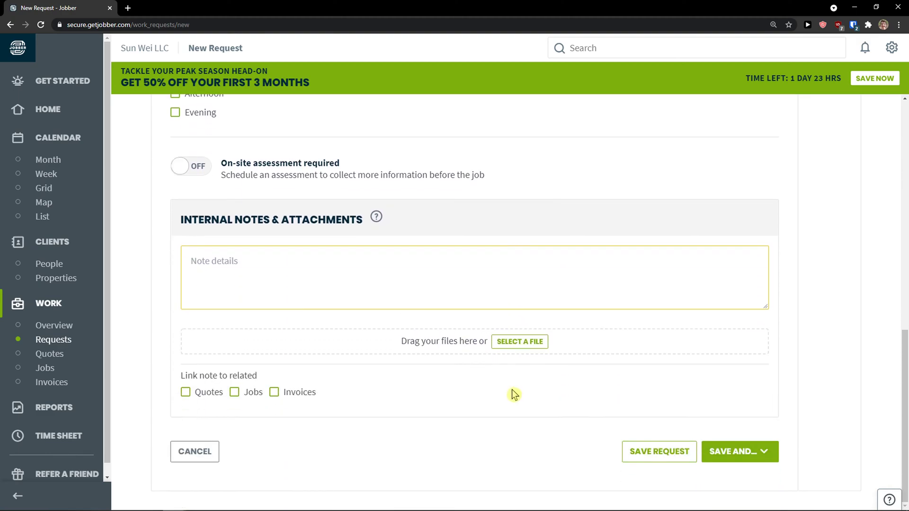
pyautogui.click(774, 456)
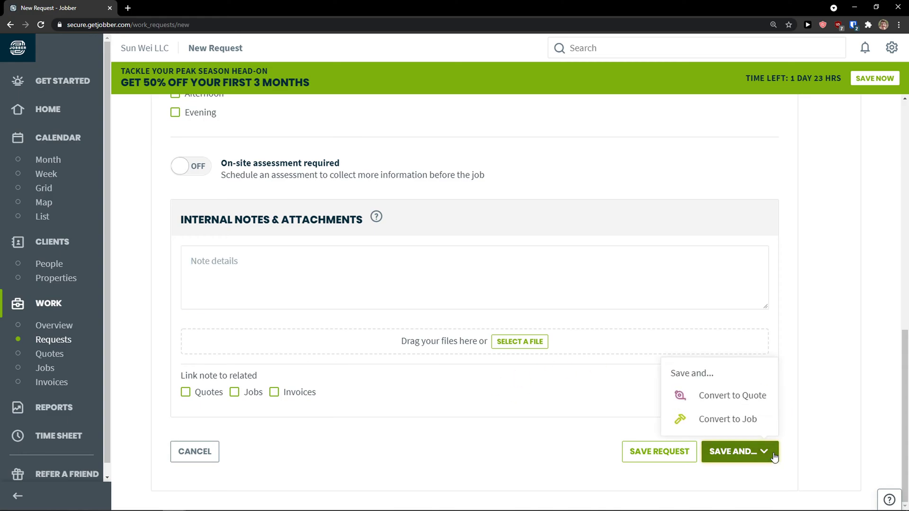
# Convert the request to a quote, reset zoom to 100%, and rate it four stars.
pyautogui.click(737, 403)
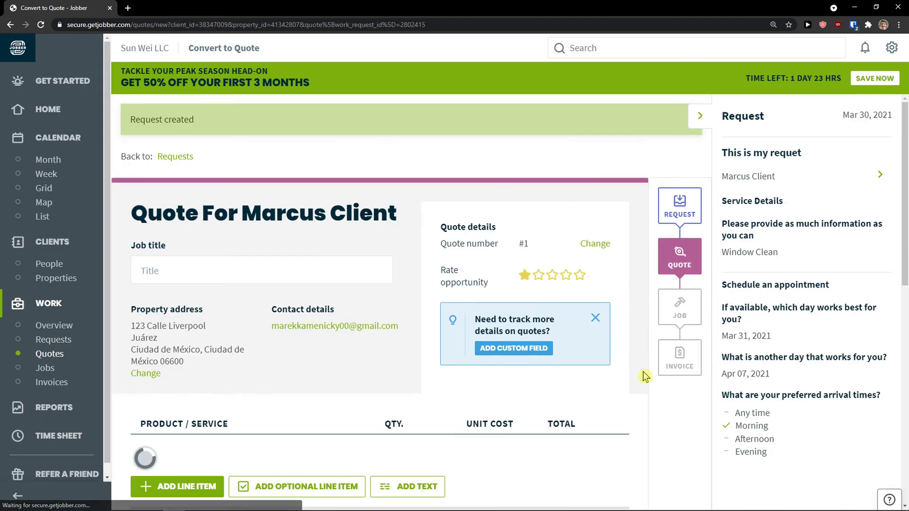
pyautogui.hotkey('ctrl', '-')
pyautogui.hotkey('ctrl', '-')
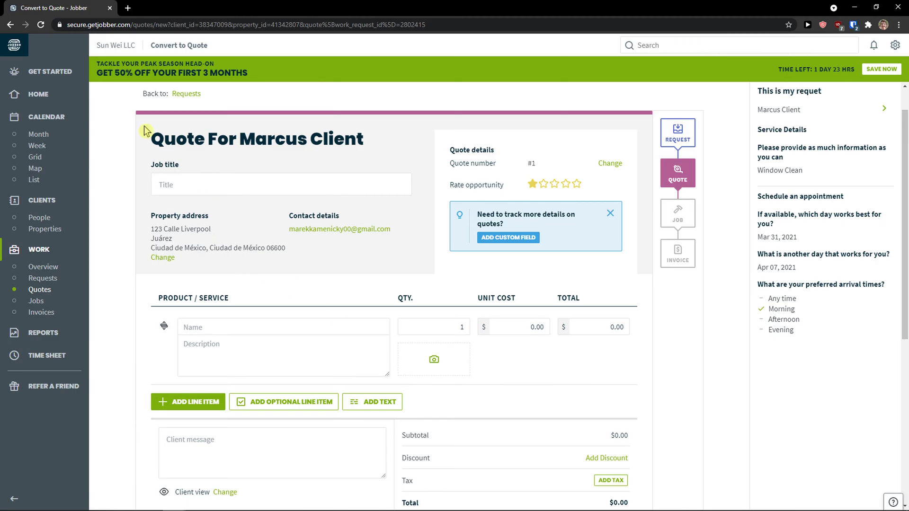
pyautogui.click(245, 183)
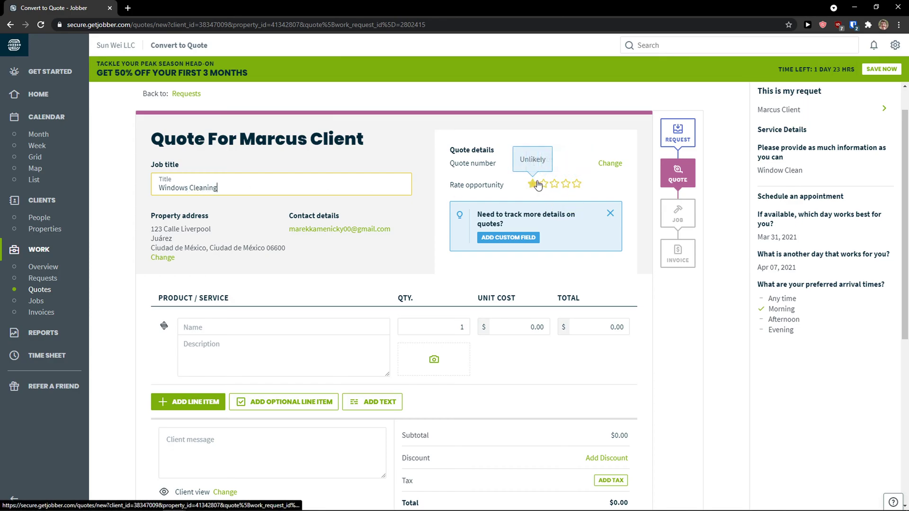
pyautogui.click(566, 184)
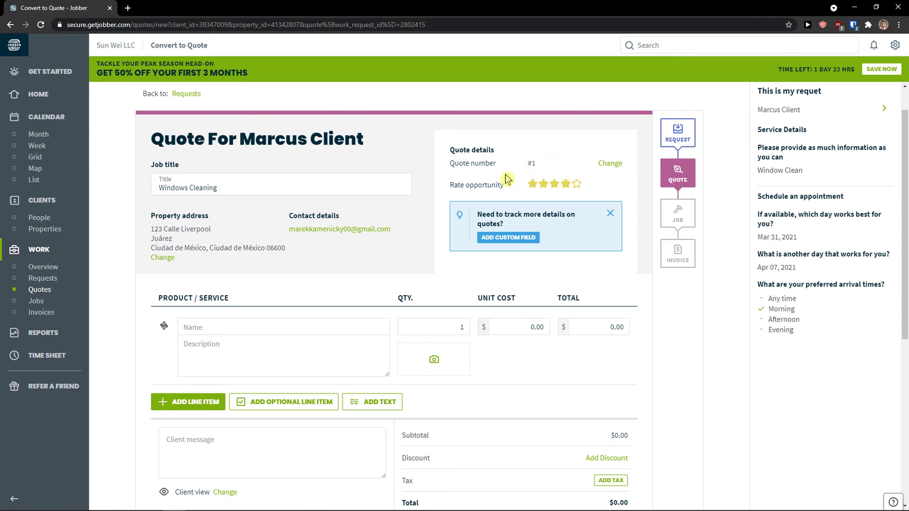
pyautogui.scroll(-1, 314, 258)
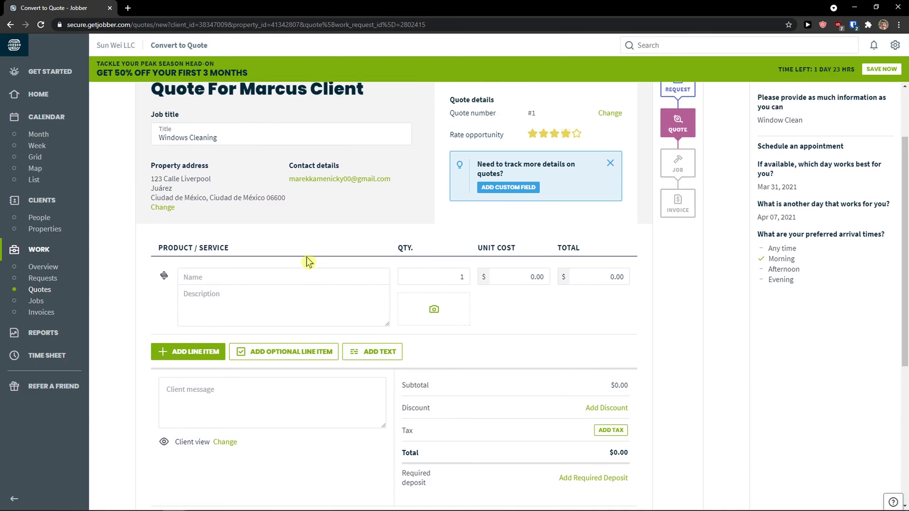
# Add an Interior Windows line item, quantity 10 at $50.00, totalling $500.00.
pyautogui.click(250, 279)
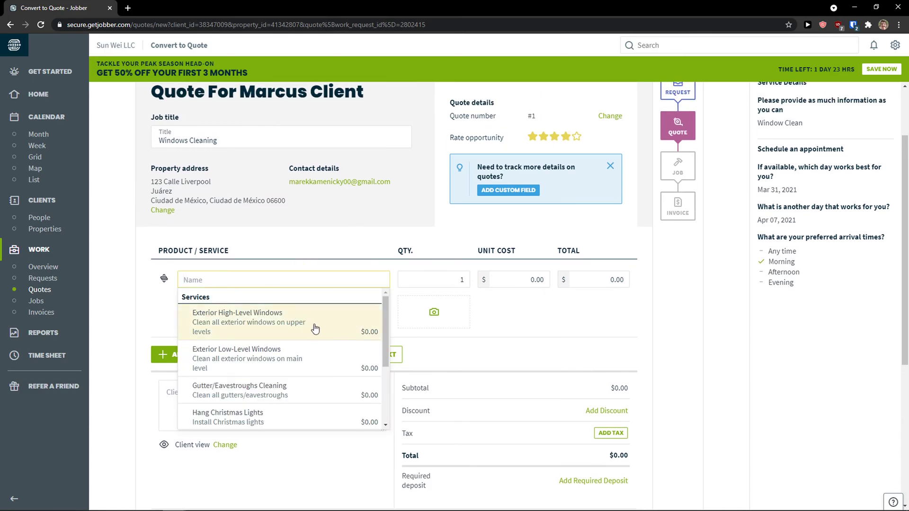
pyautogui.scroll(-2, 316, 329)
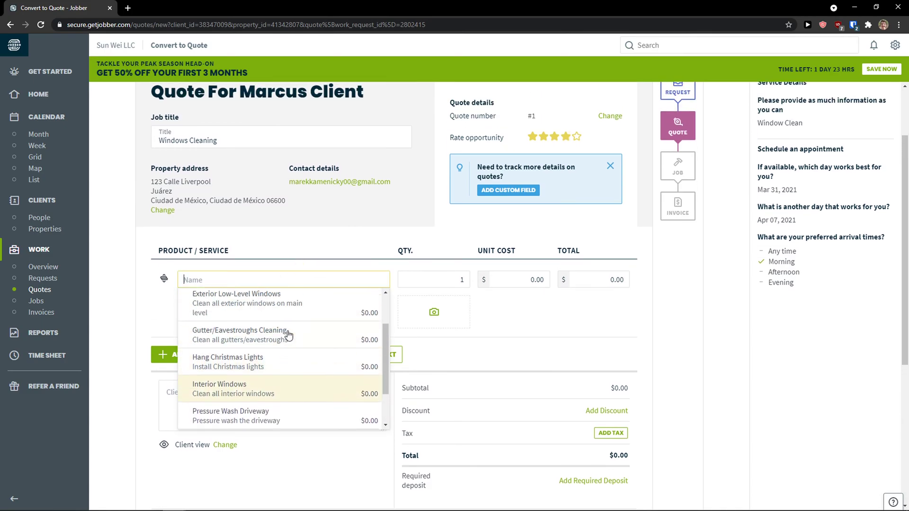
pyautogui.scroll(2, 288, 335)
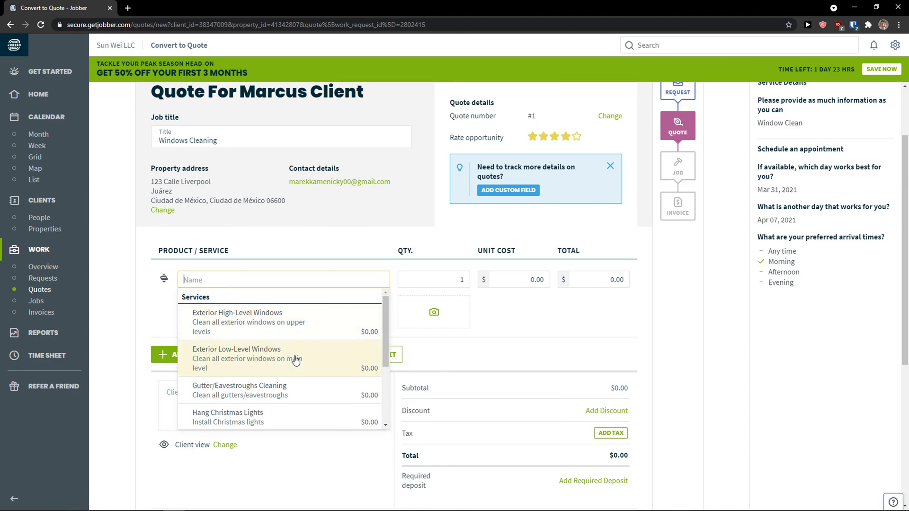
pyautogui.scroll(-2, 295, 350)
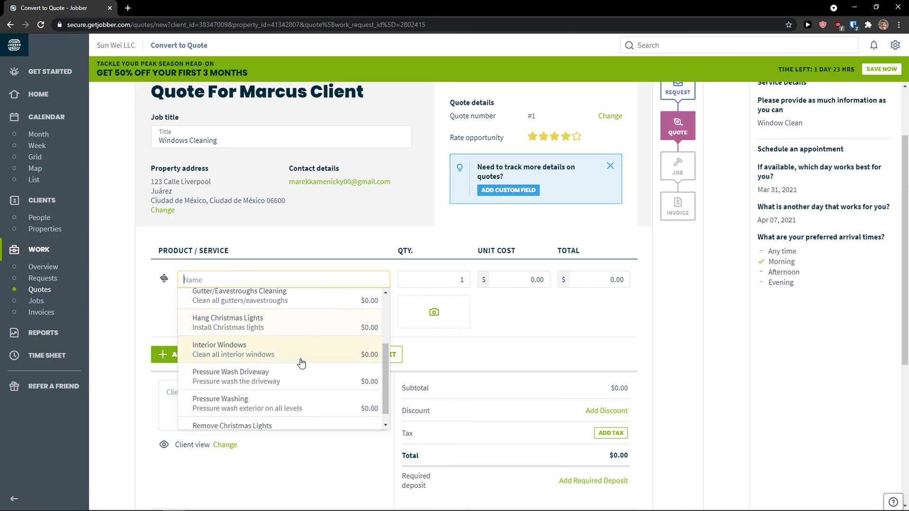
pyautogui.scroll(-1, 298, 363)
pyautogui.scroll(3, 306, 365)
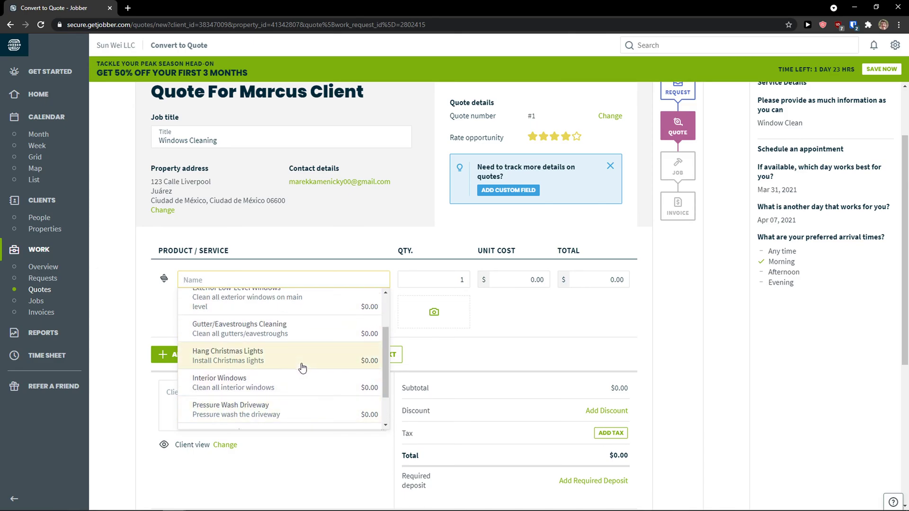
pyautogui.click(333, 389)
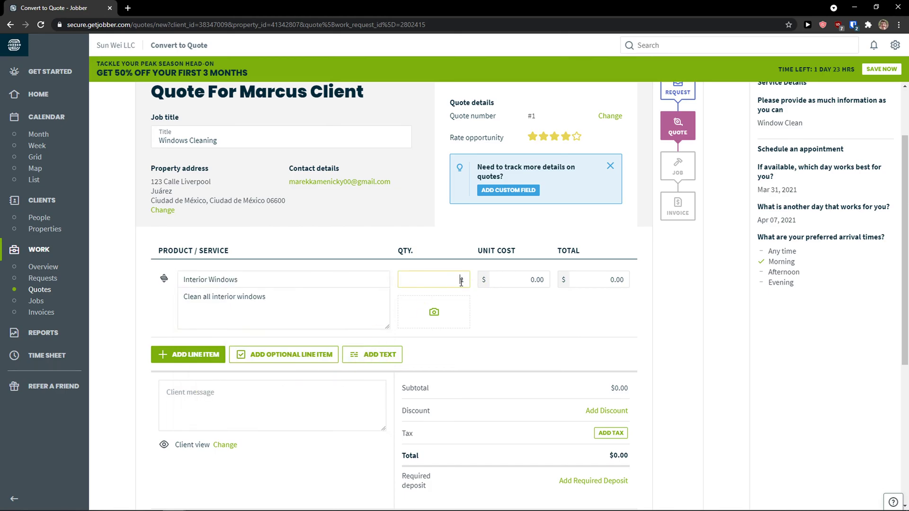
pyautogui.click(496, 280)
pyautogui.write('50')
pyautogui.click(526, 303)
pyautogui.scroll(-1, 524, 306)
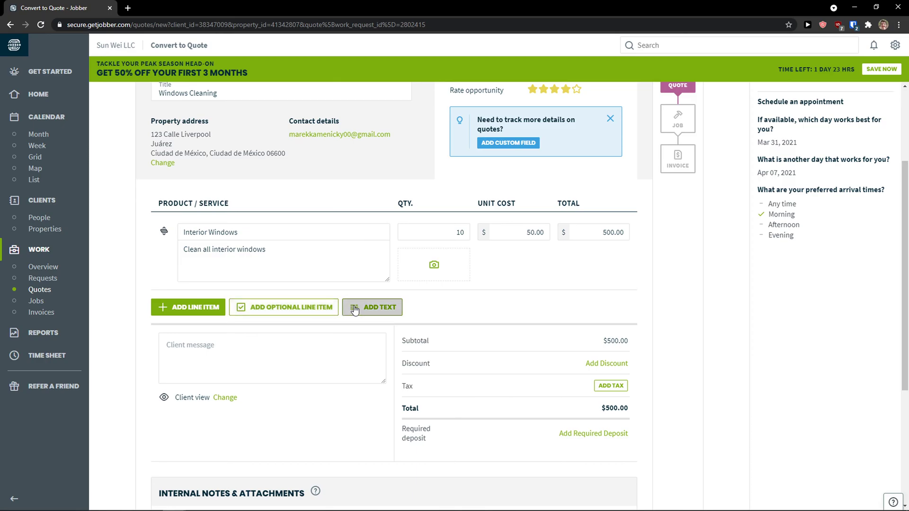
pyautogui.scroll(-2, 371, 312)
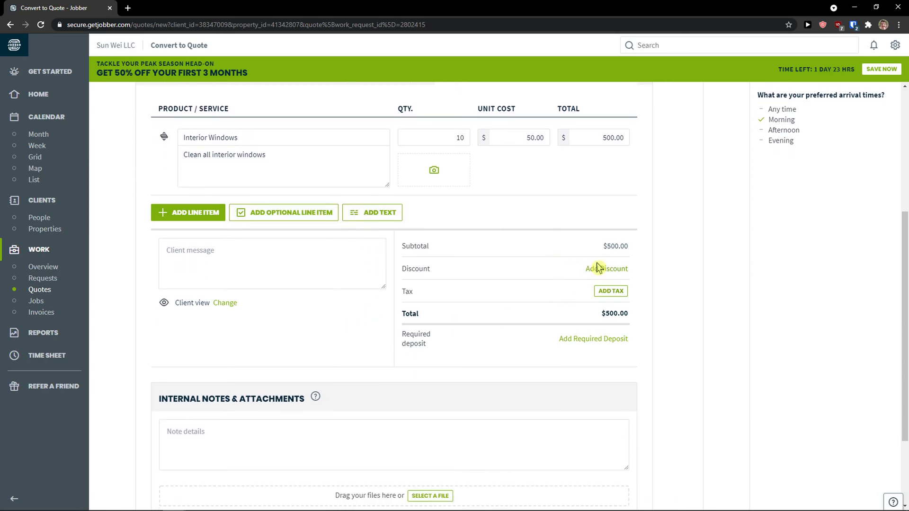
pyautogui.scroll(-2, 369, 332)
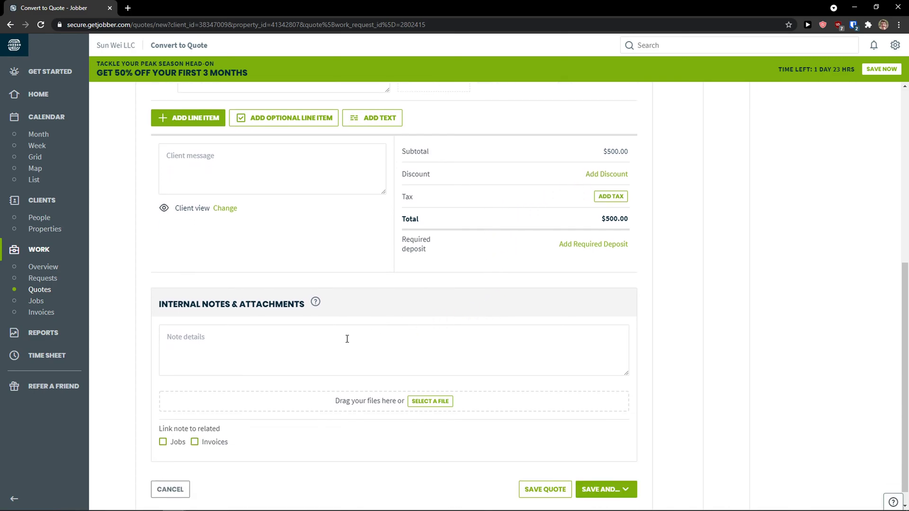
pyautogui.scroll(1, 350, 339)
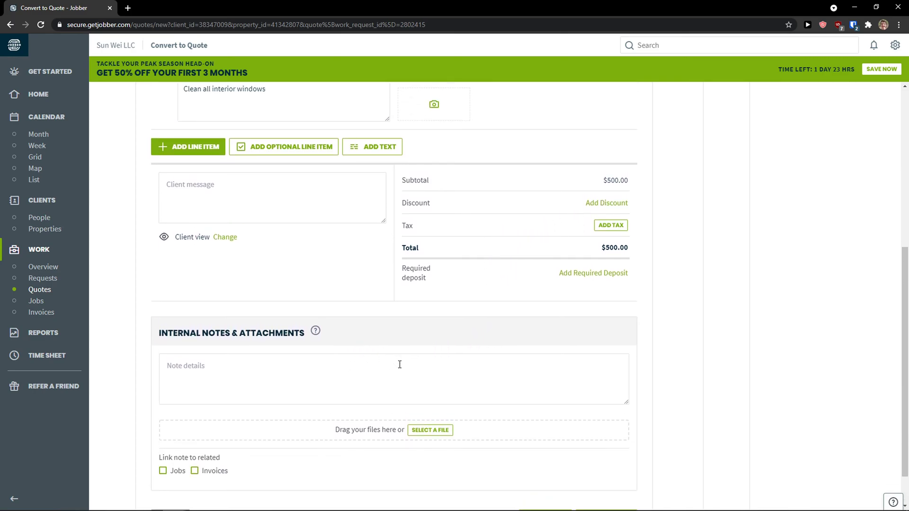
pyautogui.scroll(-1, 400, 365)
pyautogui.scroll(8, 398, 365)
pyautogui.scroll(-5, 507, 362)
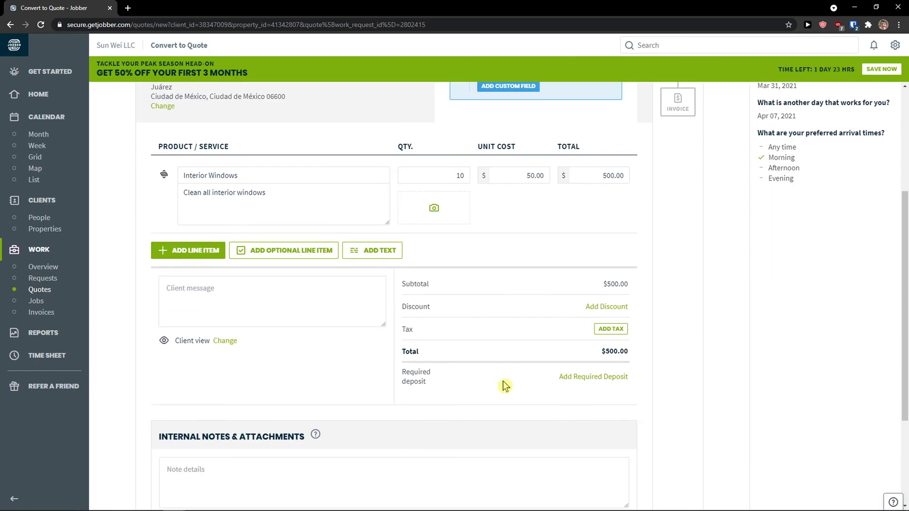
pyautogui.scroll(3, 505, 386)
pyautogui.scroll(-6, 354, 281)
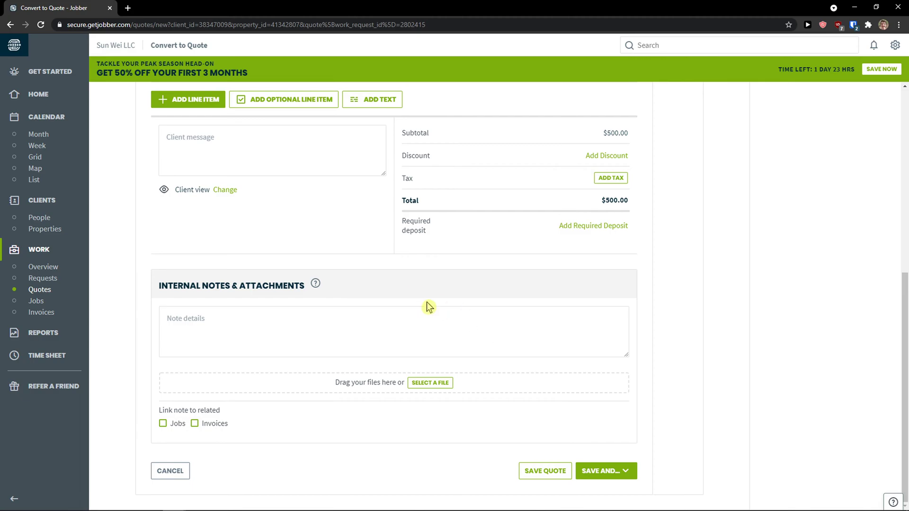
# Save Quote #1 and convert it into a Windows Cleaning job.
pyautogui.click(617, 476)
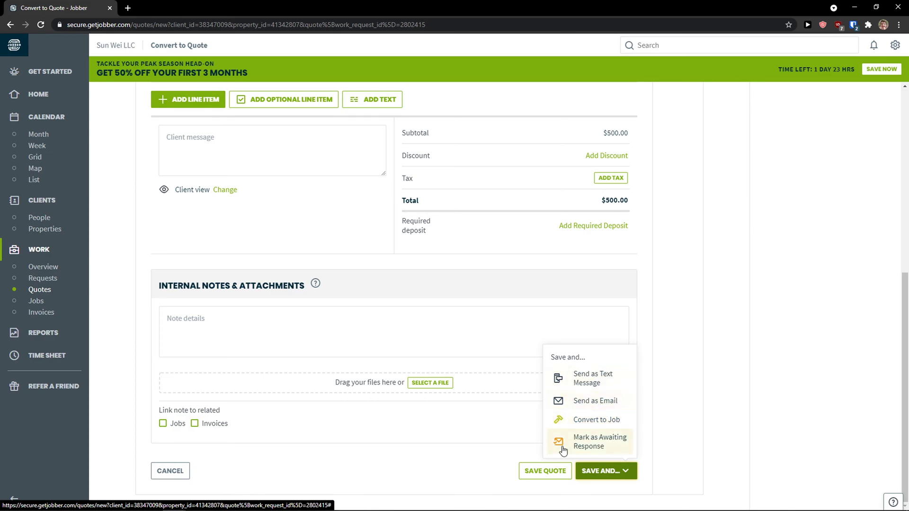
pyautogui.click(588, 422)
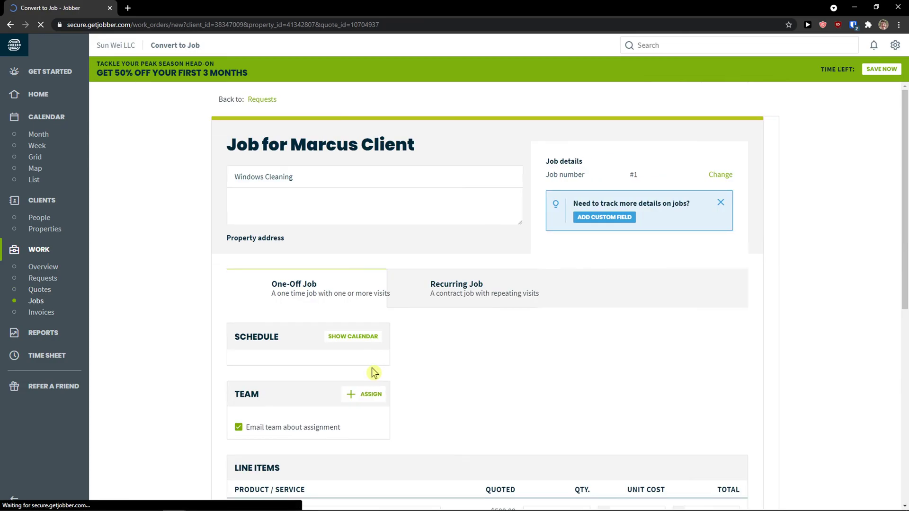
pyautogui.scroll(-1, 417, 363)
pyautogui.scroll(1, 296, 340)
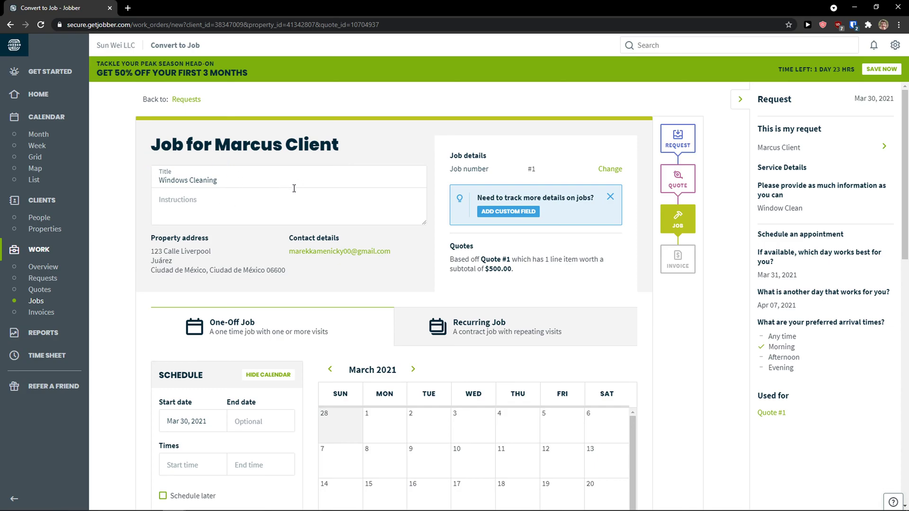
pyautogui.click(205, 212)
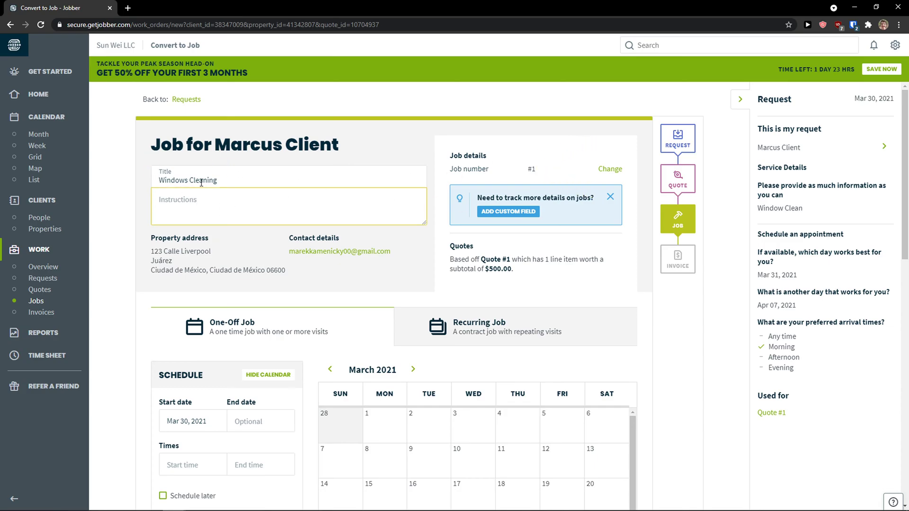
pyautogui.scroll(-3, 168, 222)
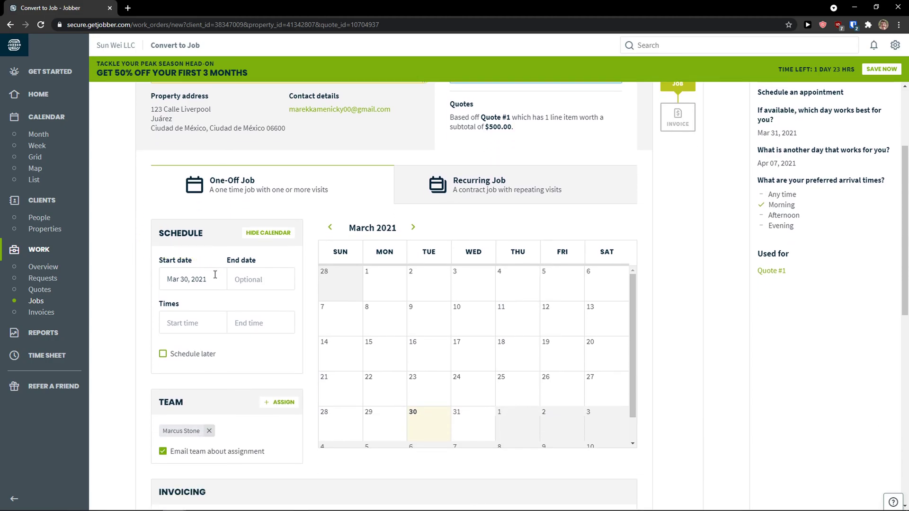
# Schedule the job from Apr 01 to Apr 07, 2021, repeating Daily.
pyautogui.click(209, 280)
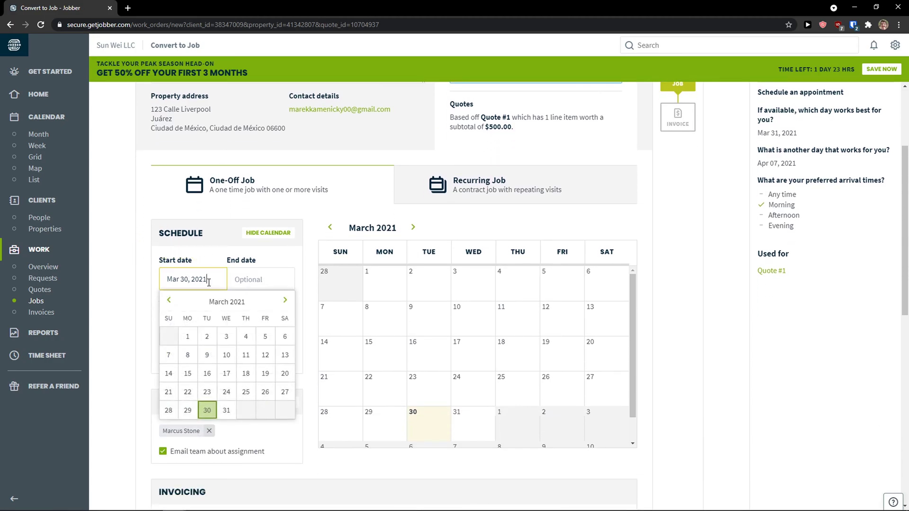
pyautogui.click(285, 300)
pyautogui.click(246, 336)
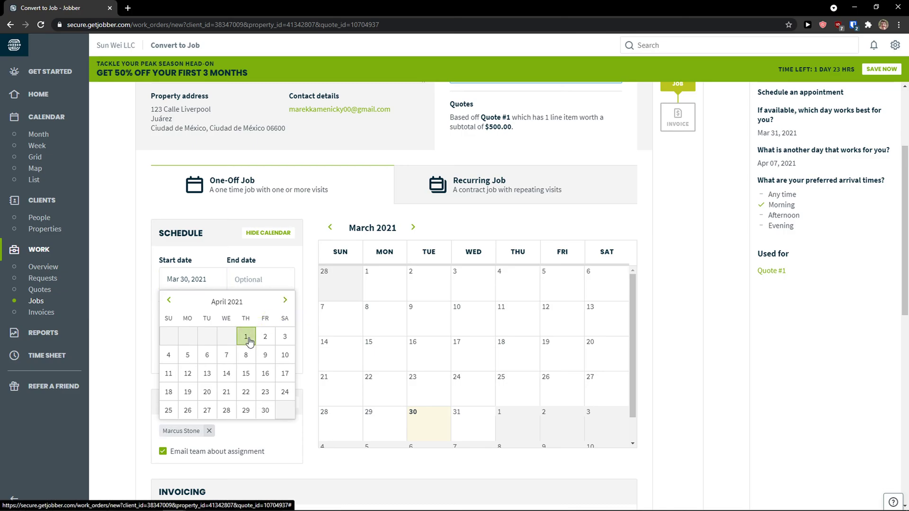
pyautogui.click(265, 279)
pyautogui.click(354, 302)
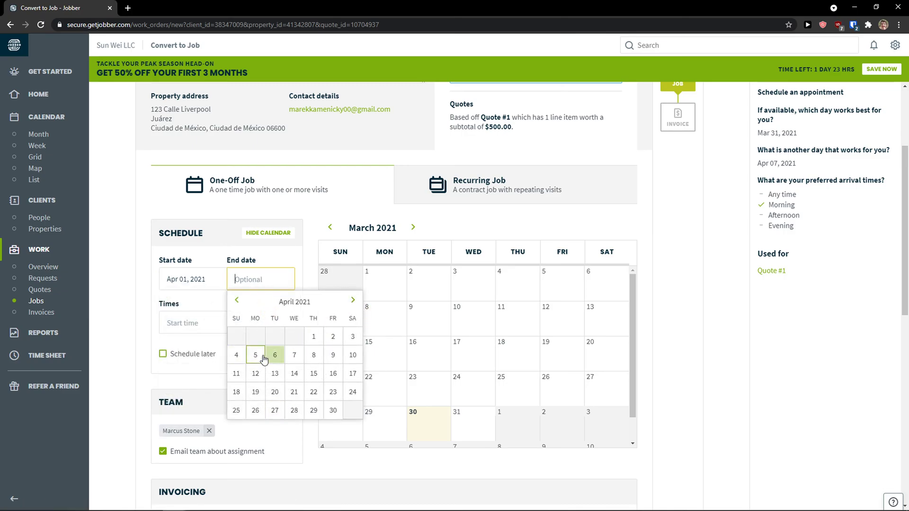
pyautogui.click(294, 355)
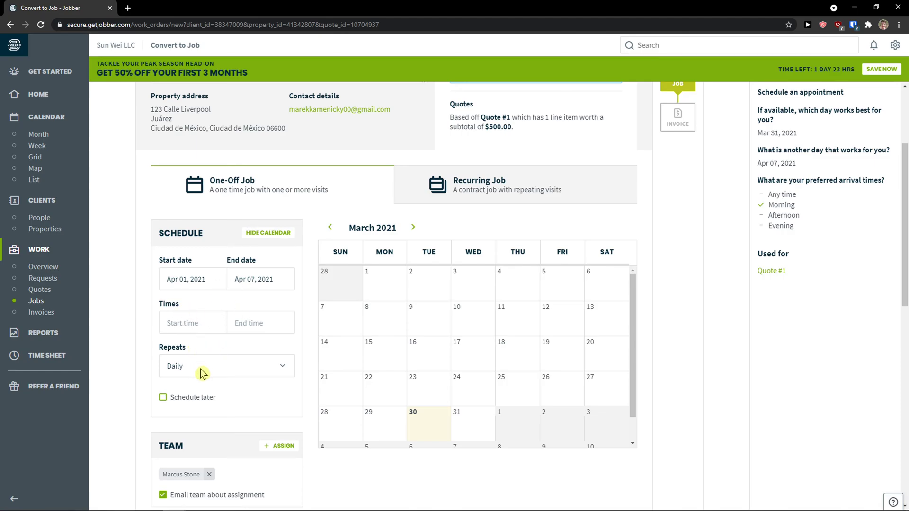
pyautogui.click(231, 367)
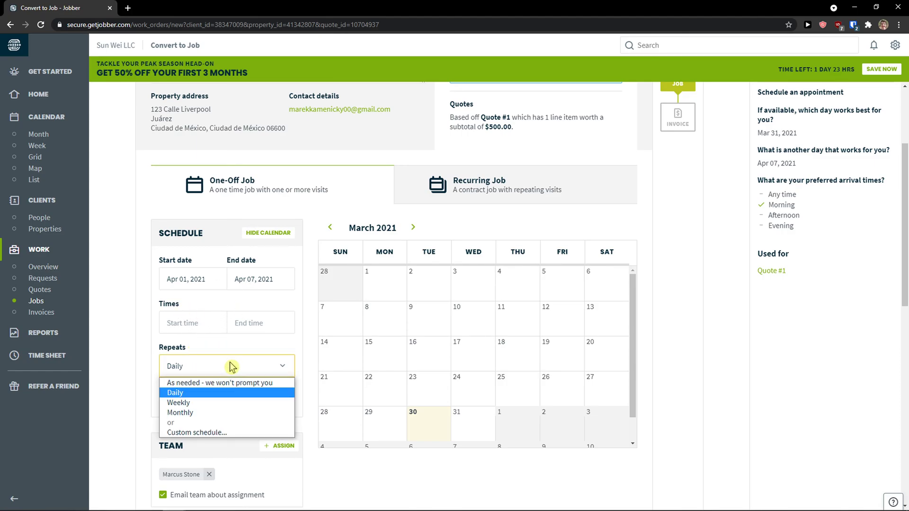
pyautogui.click(231, 367)
pyautogui.click(413, 233)
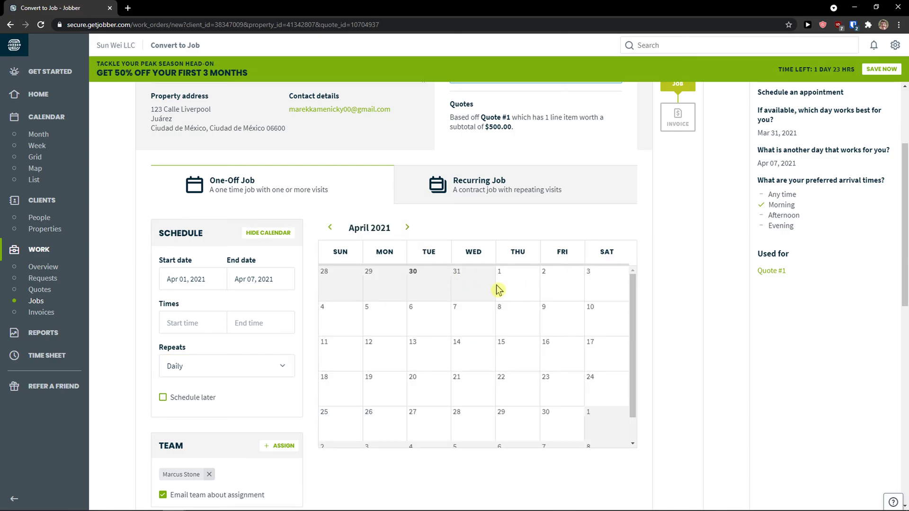
# Recheck the schedule calendar, confirm the April 7 end date, and start entering a visit start time.
pyautogui.scroll(-1, 400, 346)
pyautogui.scroll(1, 303, 353)
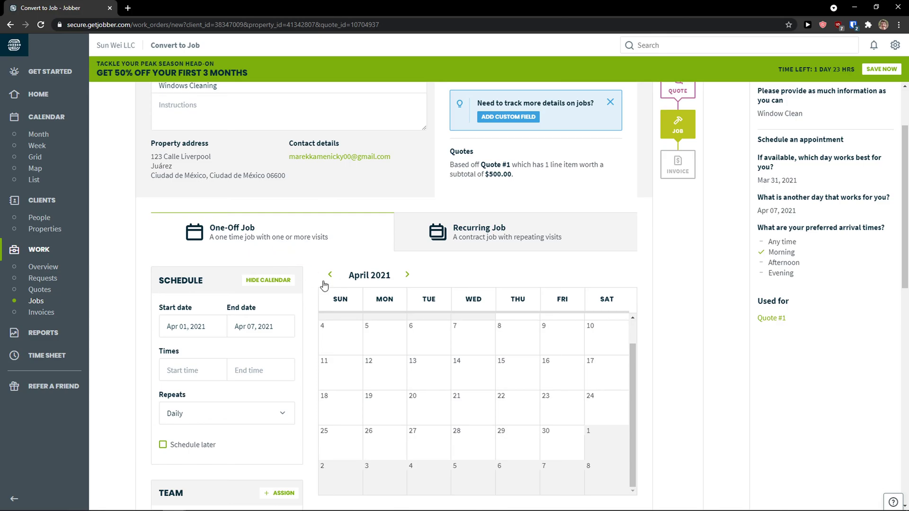
pyautogui.scroll(-6, 262, 303)
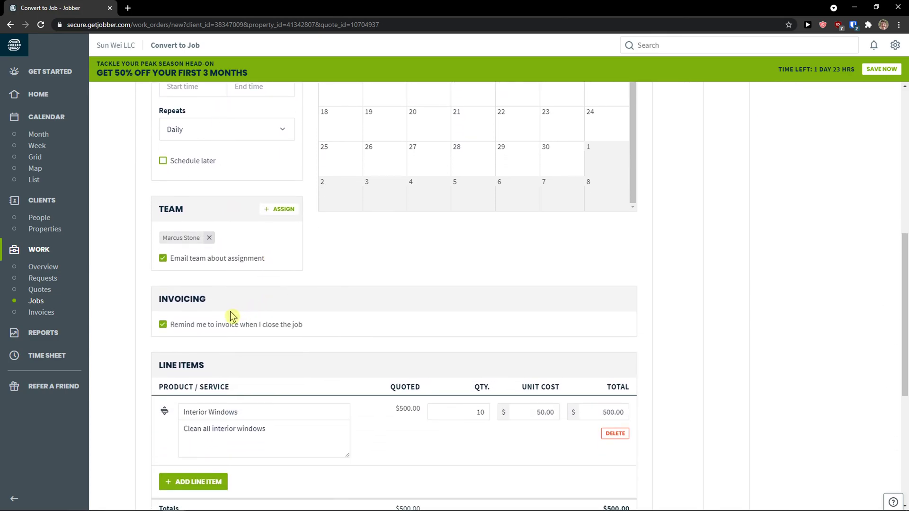
pyautogui.scroll(-1, 232, 316)
pyautogui.scroll(-3, 234, 322)
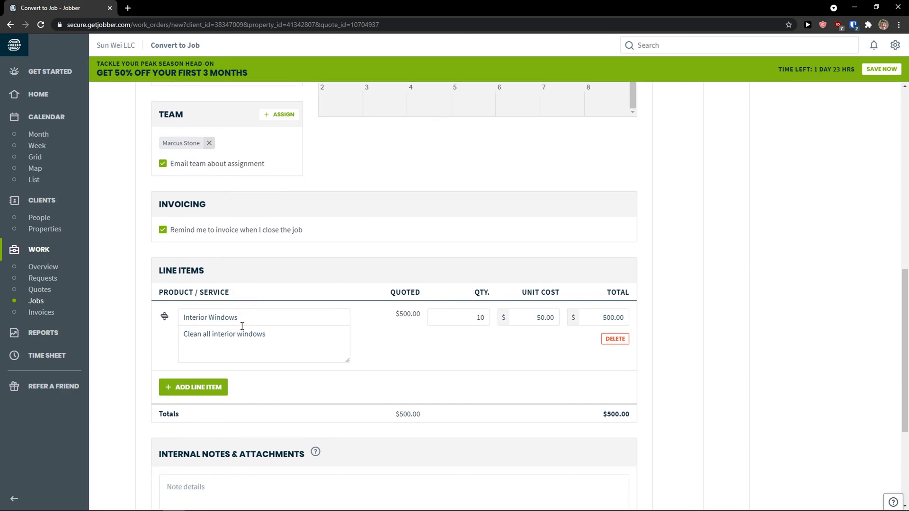
pyautogui.scroll(13, 303, 347)
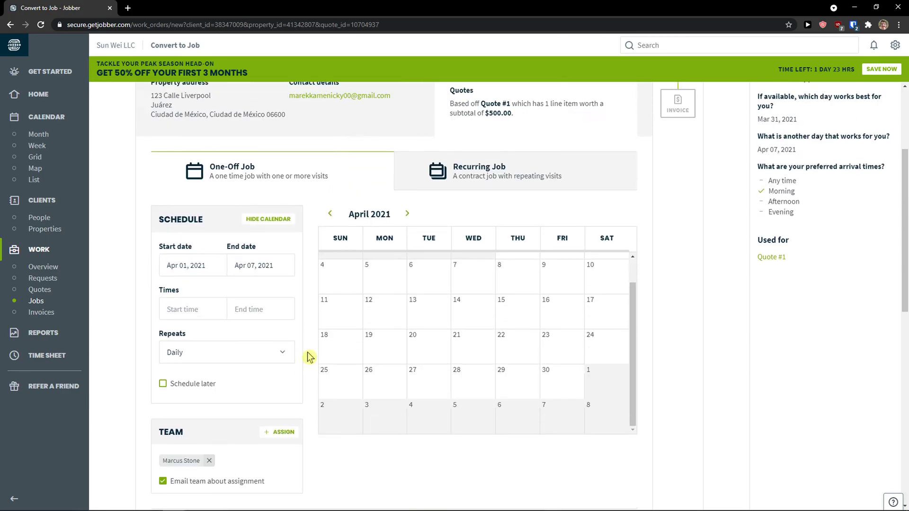
pyautogui.scroll(-3, 309, 355)
pyautogui.click(330, 228)
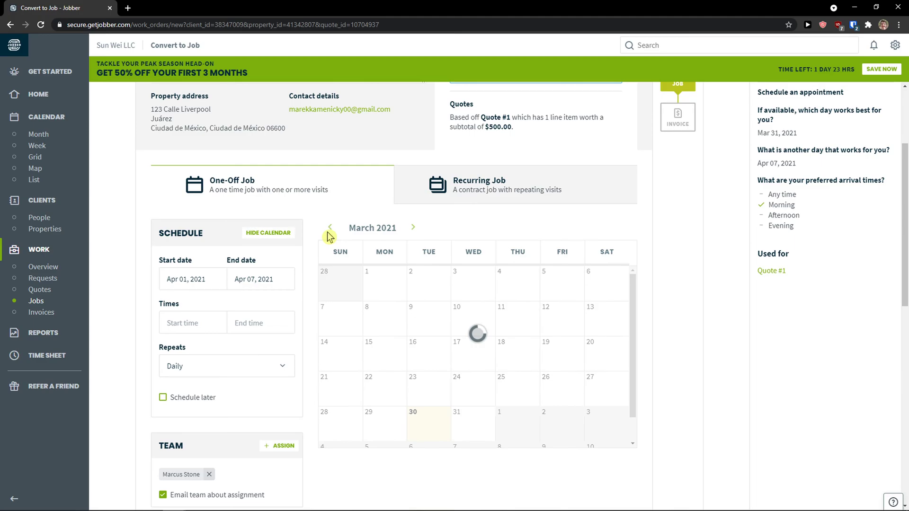
pyautogui.click(219, 283)
pyautogui.click(255, 279)
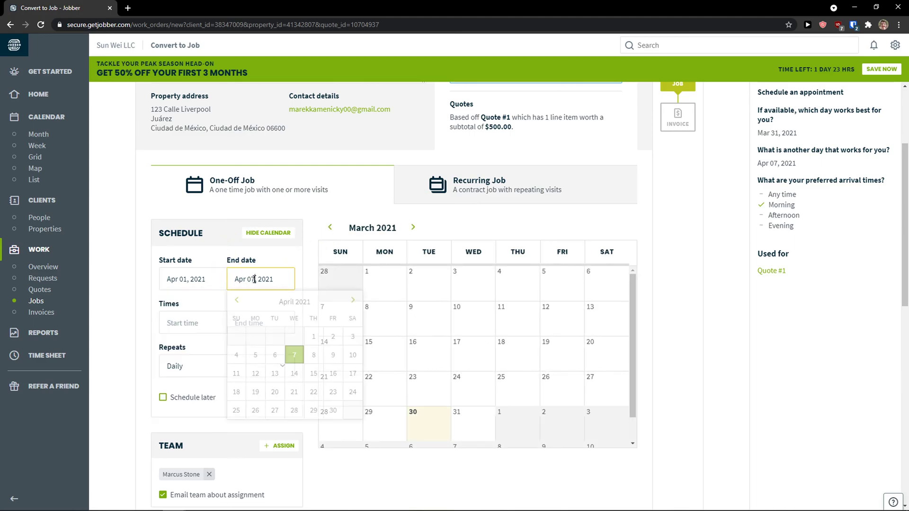
pyautogui.click(294, 354)
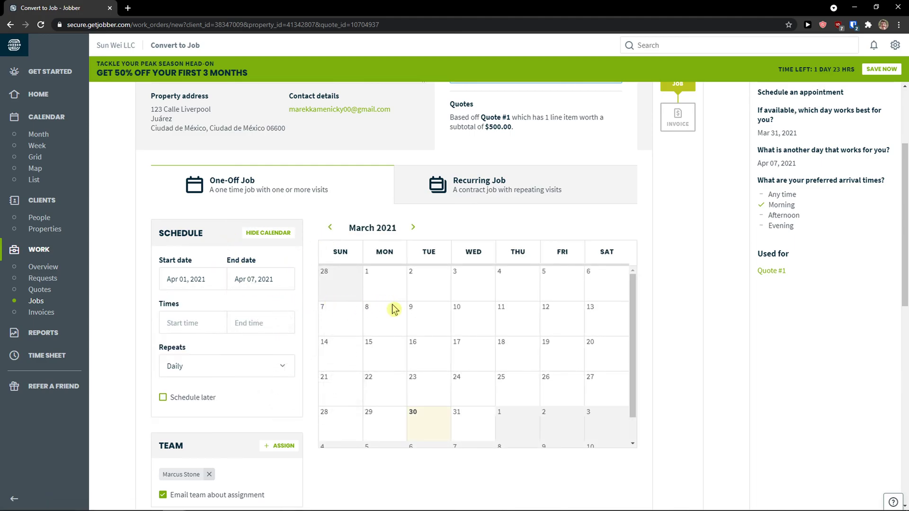
pyautogui.scroll(-1, 306, 372)
pyautogui.scroll(2, 302, 376)
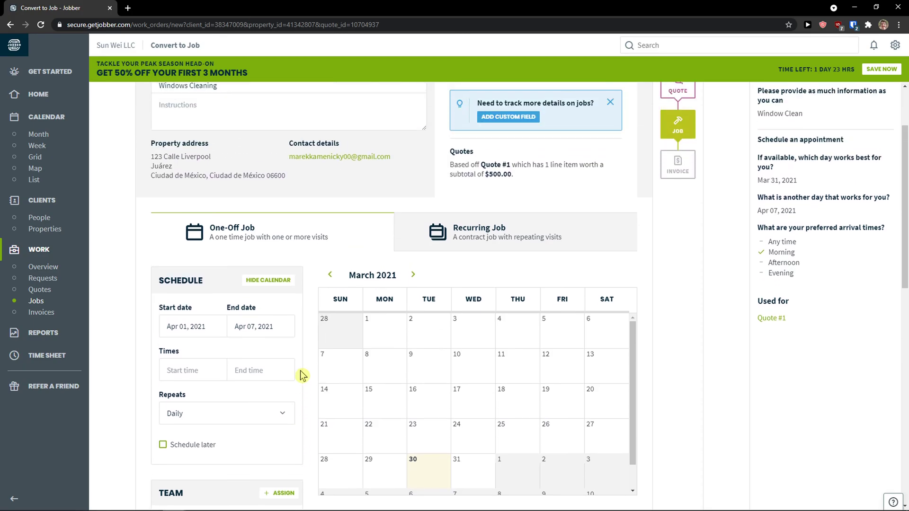
pyautogui.click(211, 327)
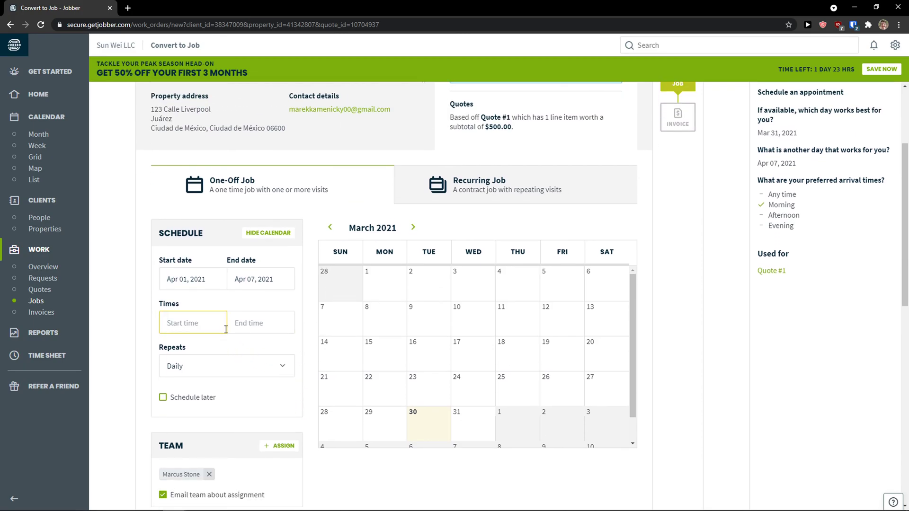
pyautogui.scroll(-8, 303, 378)
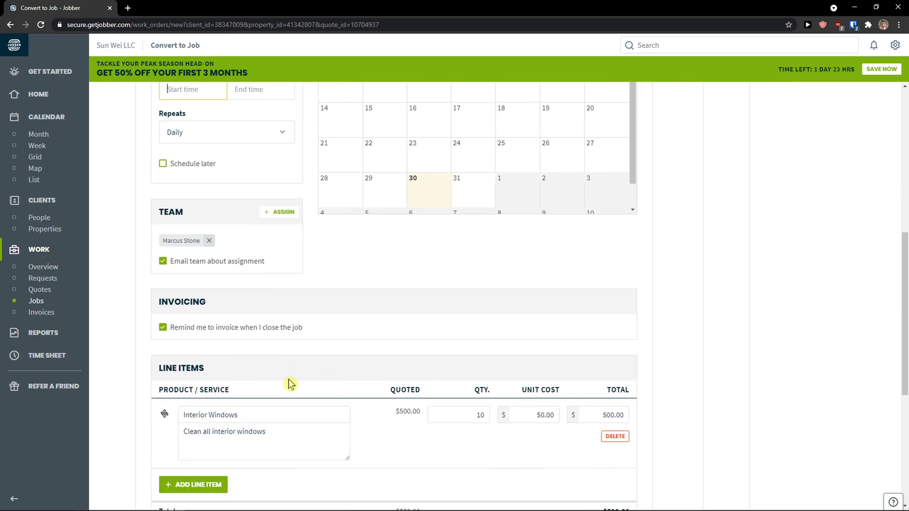
pyautogui.scroll(-3, 303, 348)
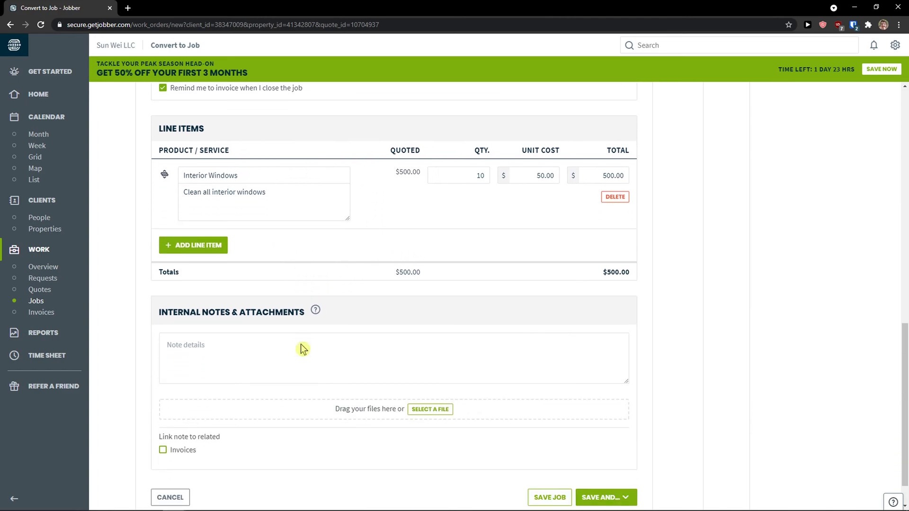
# Look at the save options, then cancel leaving the unsaved job for Invoices.
pyautogui.click(627, 459)
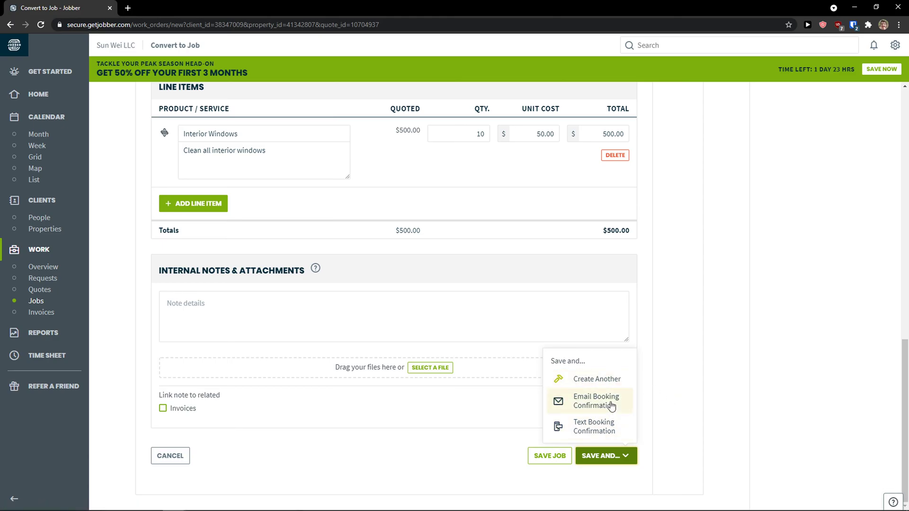
pyautogui.click(658, 452)
pyautogui.scroll(15, 656, 452)
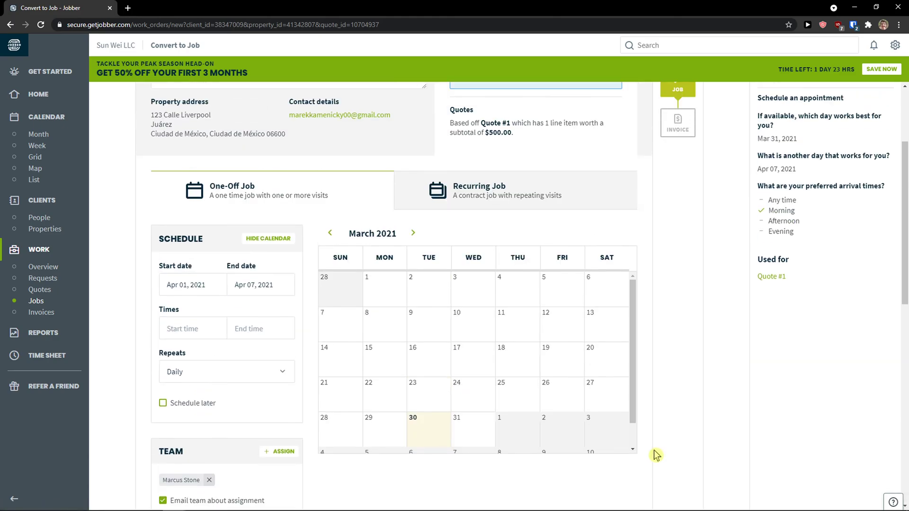
pyautogui.scroll(-8, 656, 430)
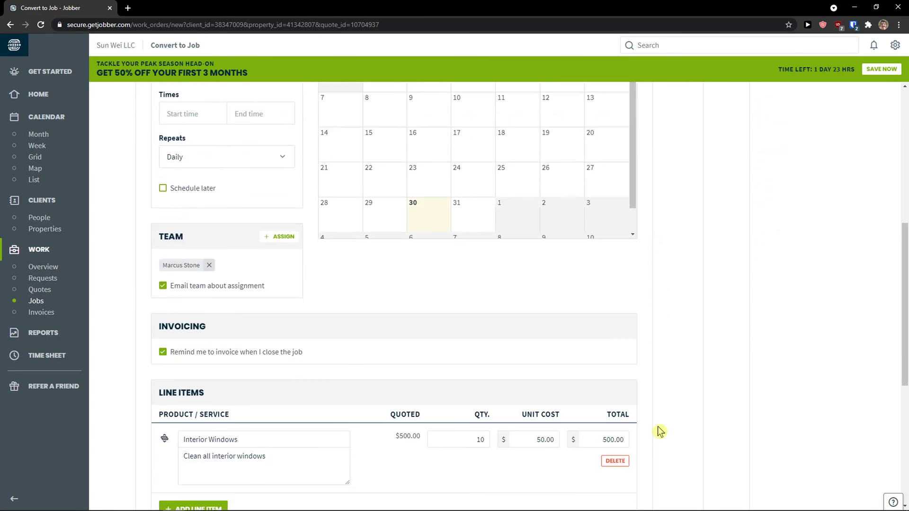
pyautogui.click(44, 320)
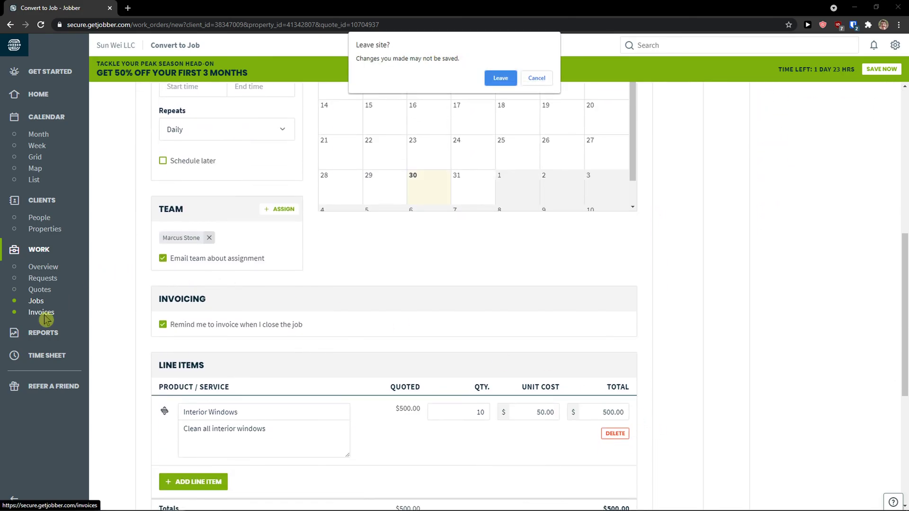
pyautogui.click(525, 79)
pyautogui.scroll(-2, 307, 294)
pyautogui.scroll(-4, 291, 304)
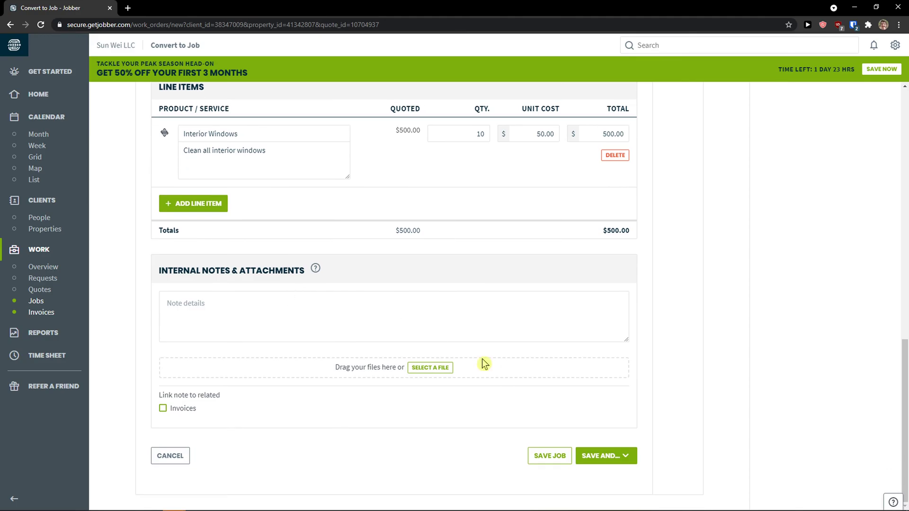
# Save Job #1 and review its seven daily visits, Apr 01–07, 2021.
pyautogui.click(549, 456)
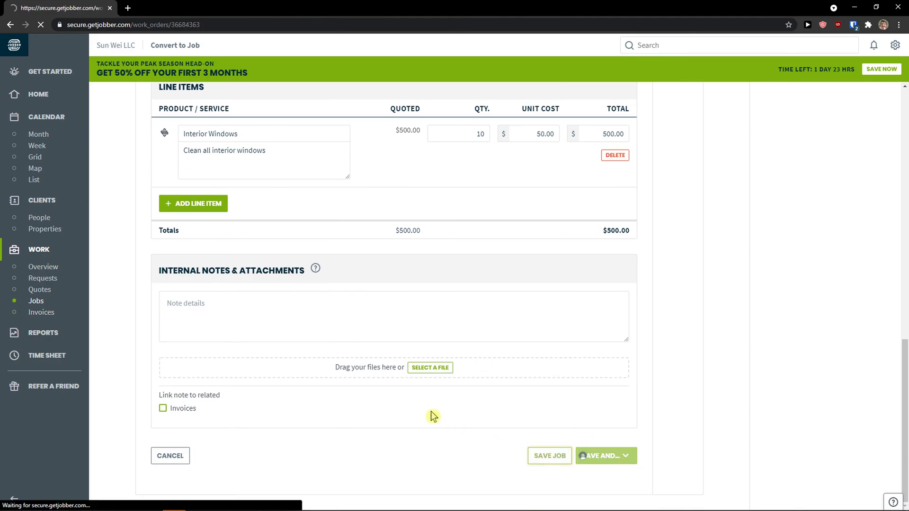
pyautogui.scroll(-5, 416, 380)
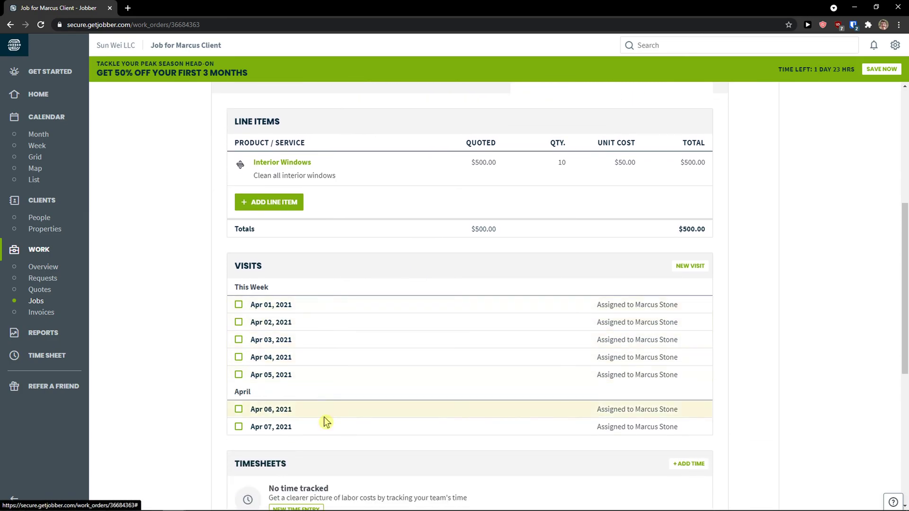
pyautogui.scroll(-3, 317, 377)
pyautogui.scroll(1, 332, 376)
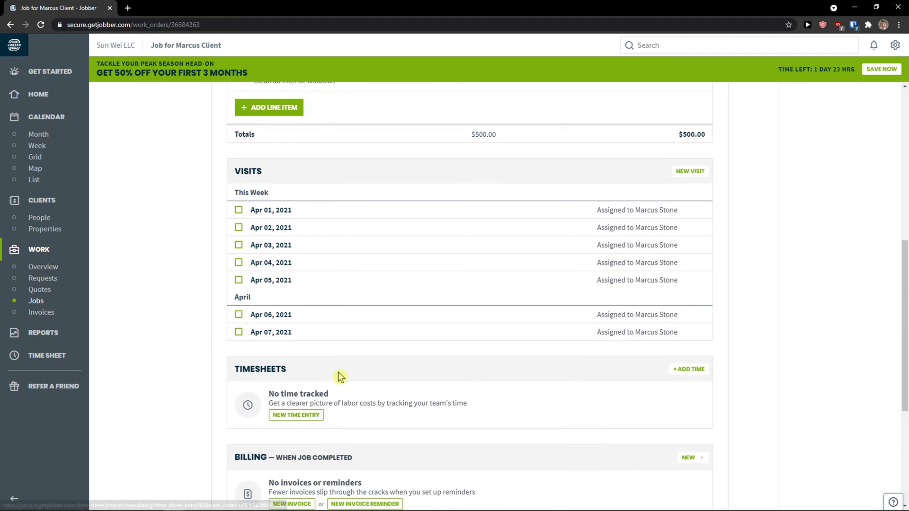
pyautogui.scroll(-1, 341, 376)
pyautogui.scroll(9, 337, 371)
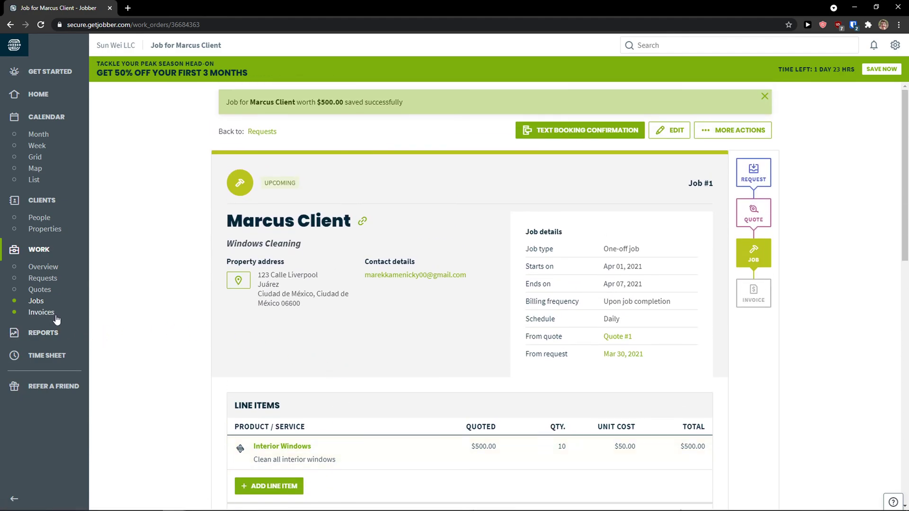
# Create an invoice for the client from Job #1, the Windows Cleaning job.
pyautogui.click(55, 313)
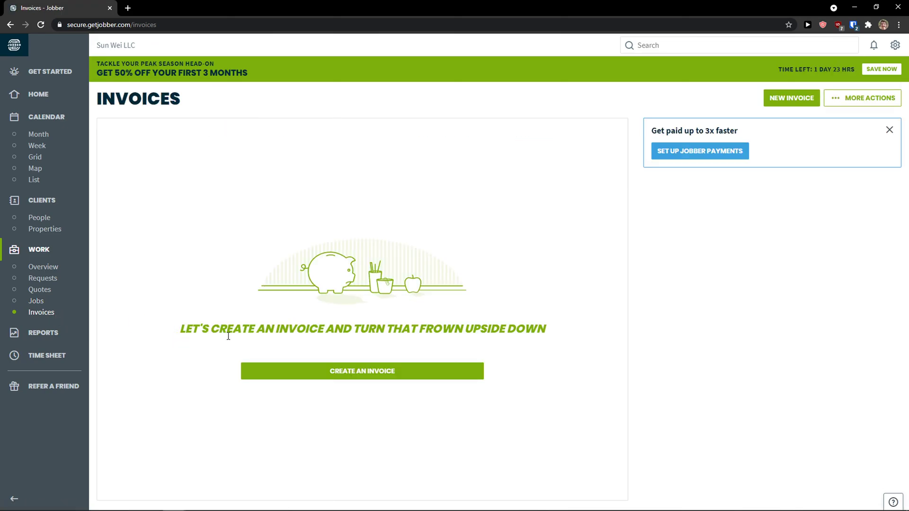
pyautogui.click(293, 367)
pyautogui.click(289, 370)
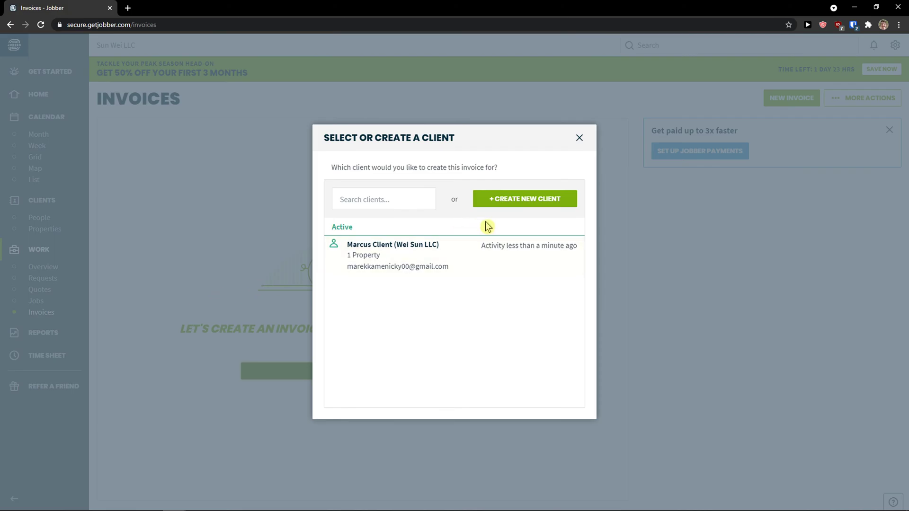
pyautogui.click(447, 255)
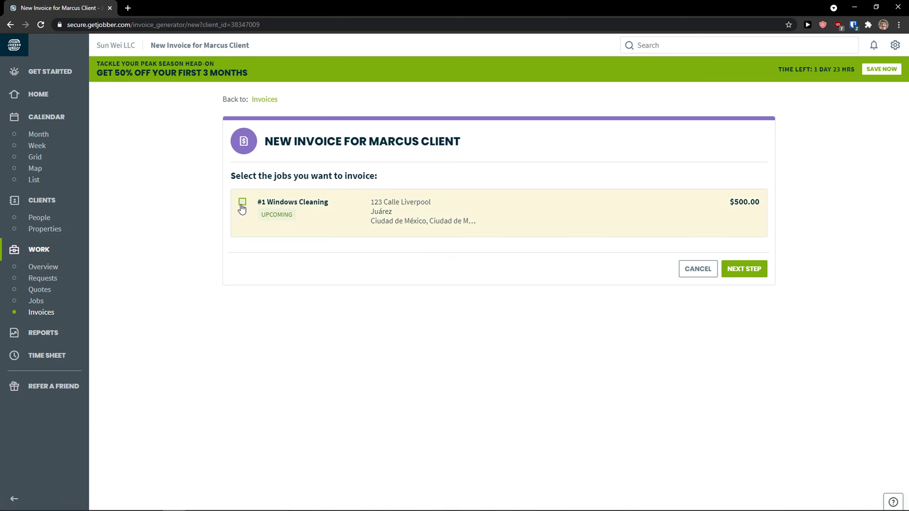
pyautogui.click(751, 271)
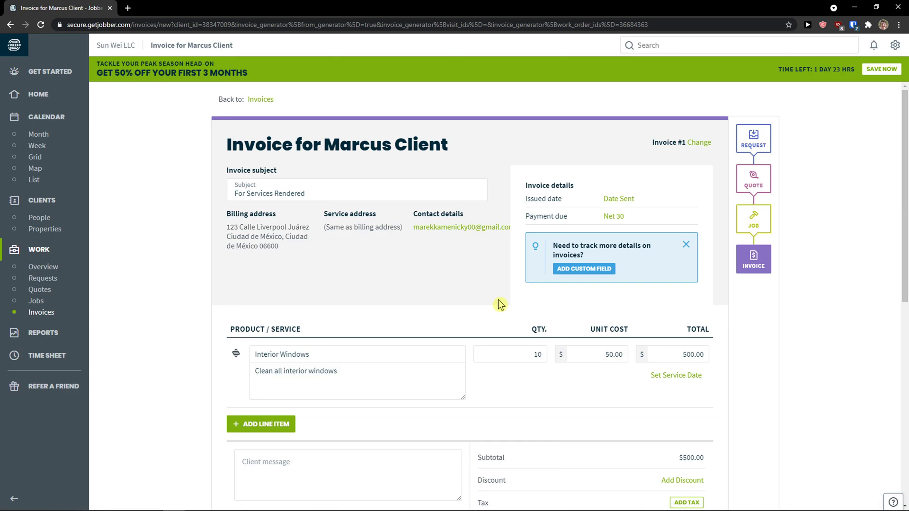
# Review the invoice's $500.00 Interior Windows line item.
pyautogui.scroll(-3, 500, 305)
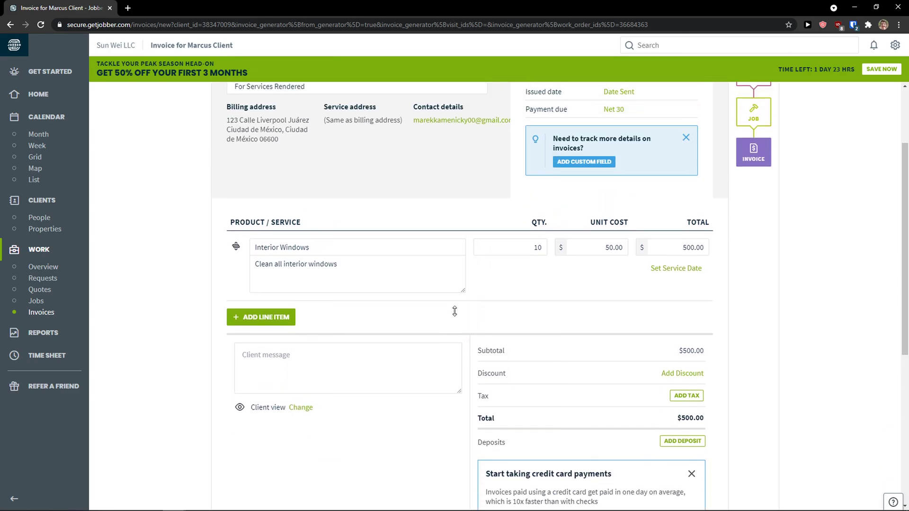
pyautogui.scroll(3, 454, 311)
pyautogui.scroll(-6, 455, 317)
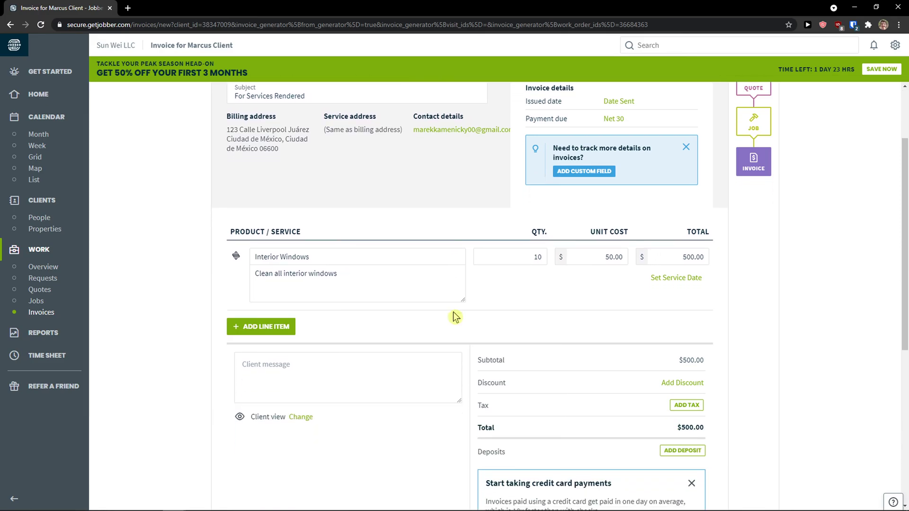
pyautogui.scroll(-3, 454, 317)
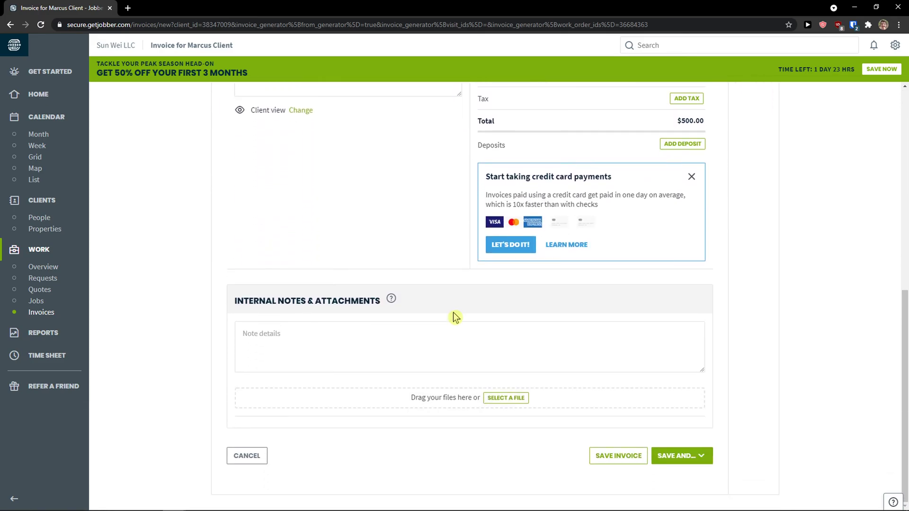
pyautogui.scroll(7, 735, 379)
pyautogui.scroll(-4, 725, 398)
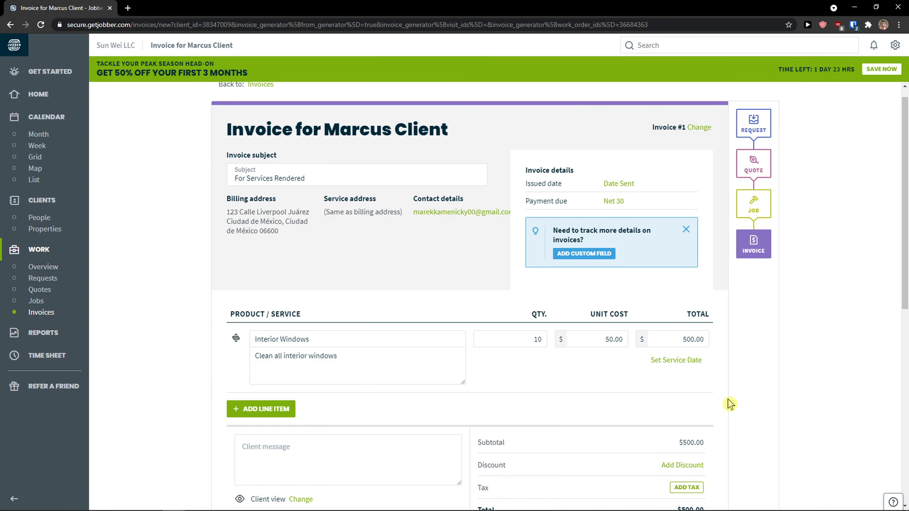
pyautogui.scroll(6, 720, 401)
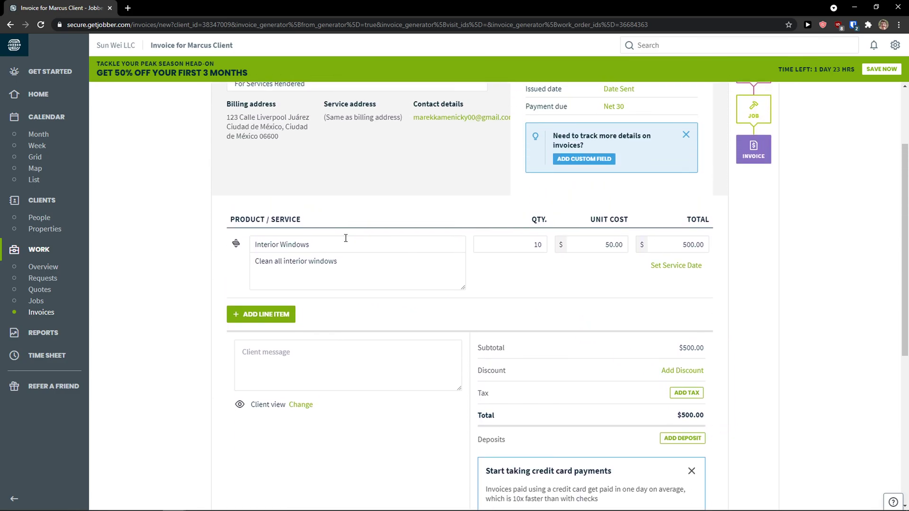
pyautogui.click(337, 248)
pyautogui.click(595, 245)
# Save Invoice #1 as an unsent draft.
pyautogui.scroll(-6, 450, 306)
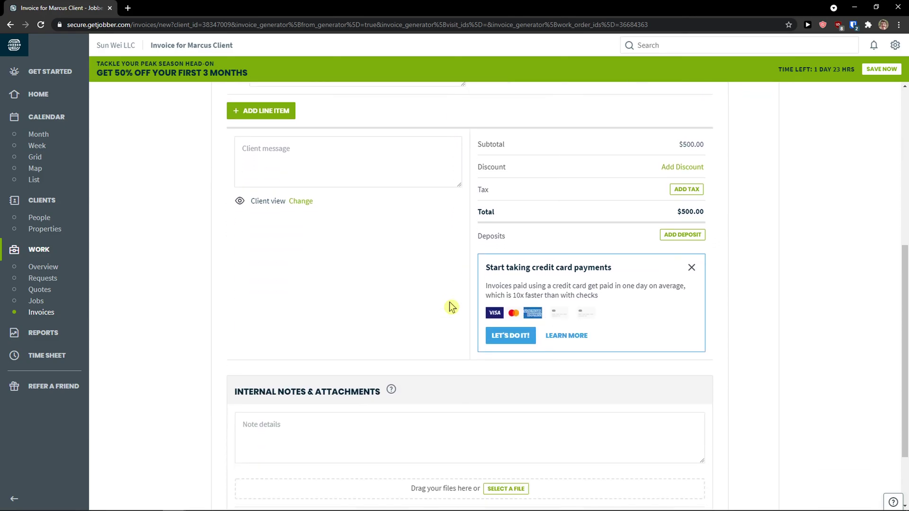
pyautogui.click(694, 466)
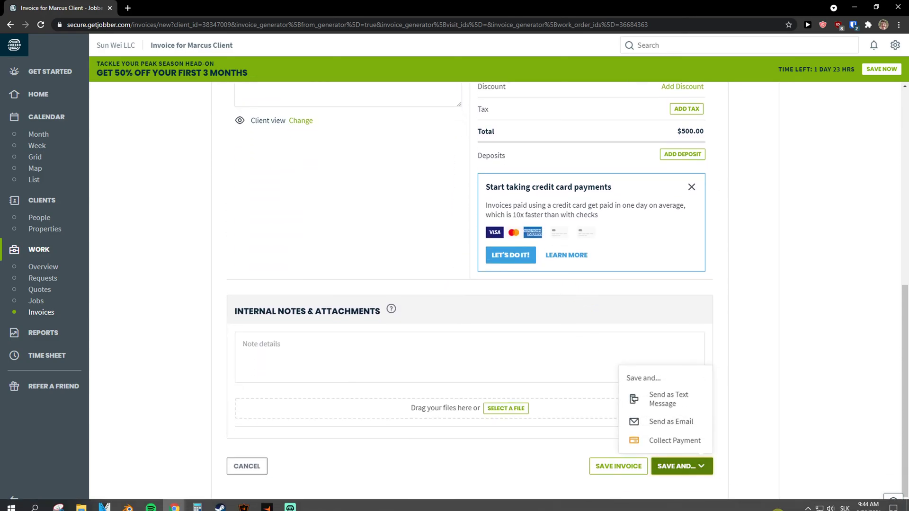
pyautogui.click(600, 468)
pyautogui.click(600, 468)
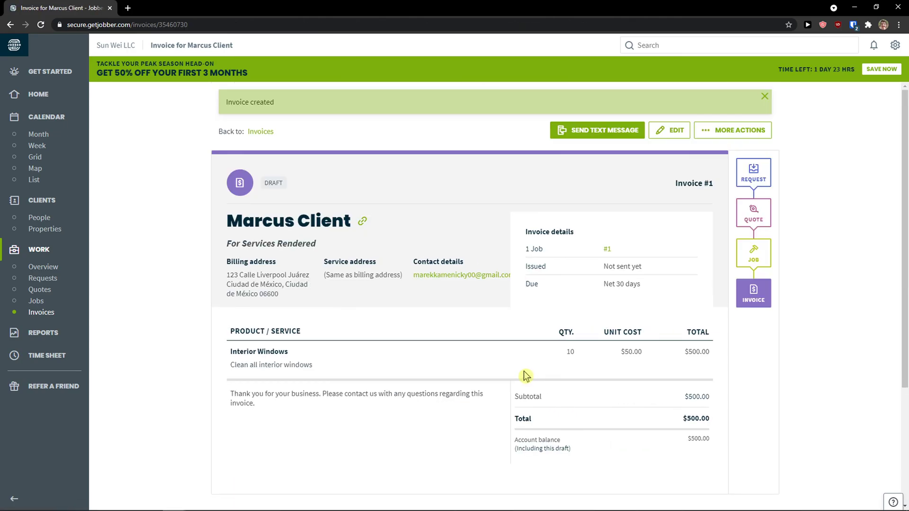
# Download Invoice #1 as a PDF from More Actions.
pyautogui.scroll(-1, 509, 367)
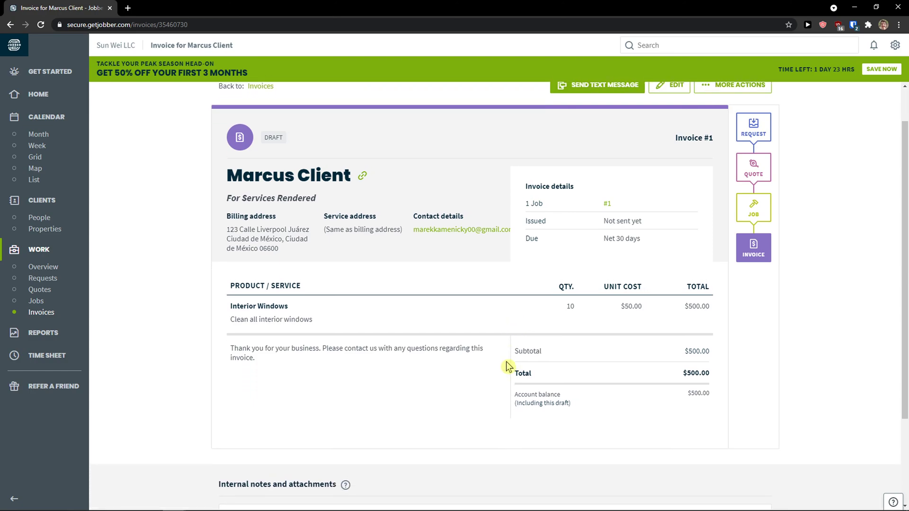
pyautogui.scroll(1, 507, 366)
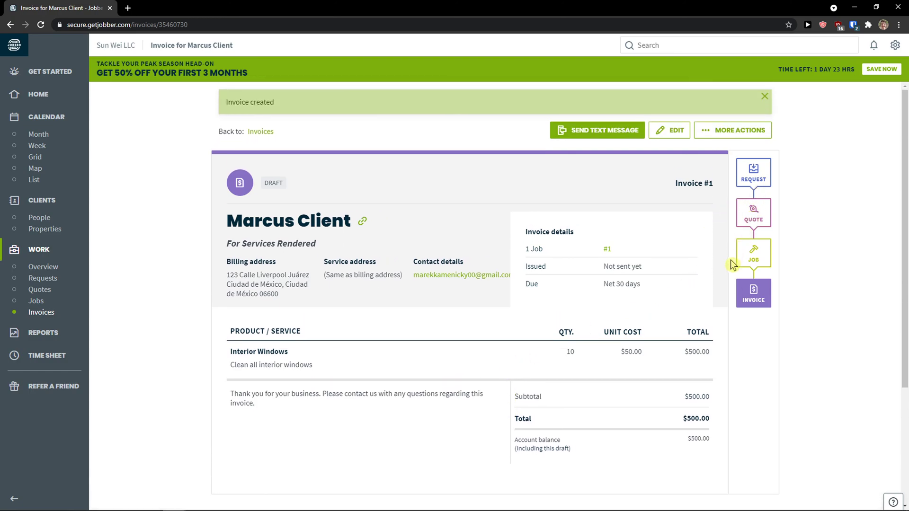
pyautogui.scroll(-1, 725, 293)
pyautogui.scroll(1, 723, 291)
pyautogui.click(727, 135)
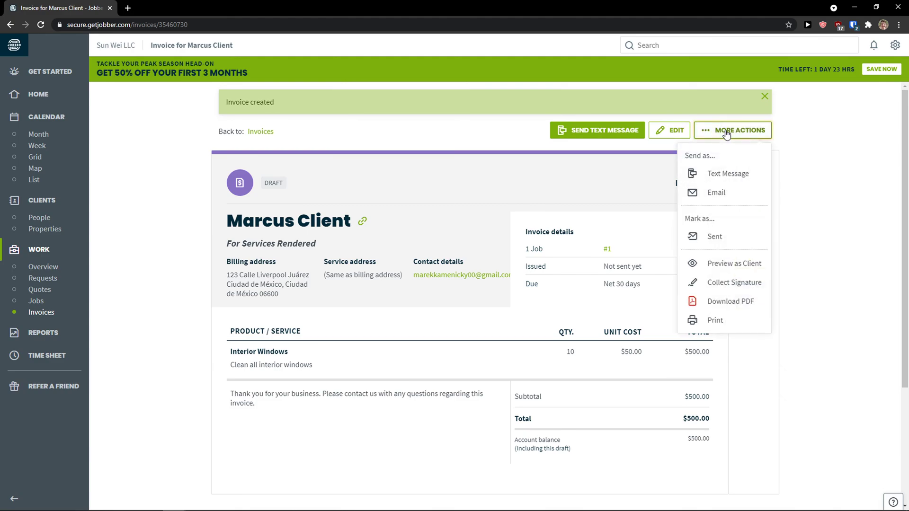
pyautogui.click(718, 303)
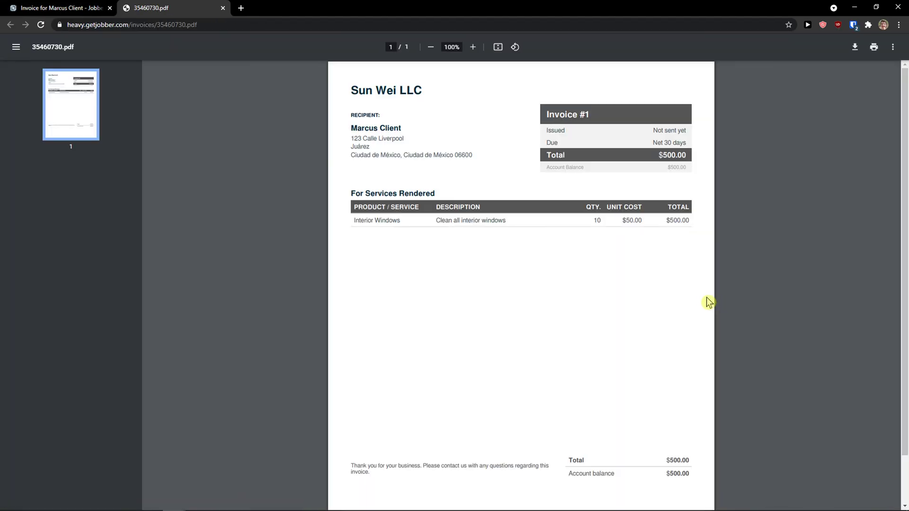
# Inspect the recipient details in 35460730.pdf, then return to the invoice tab.
pyautogui.moveTo(473, 156); pyautogui.dragTo(348, 109)
pyautogui.click(545, 128)
pyautogui.scroll(-1, 603, 255)
pyautogui.scroll(1, 607, 257)
pyautogui.click(87, 8)
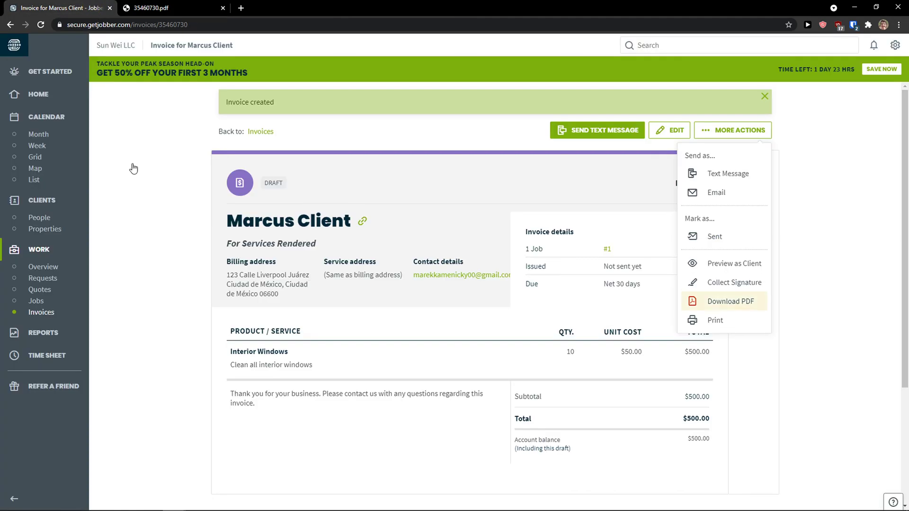
# Start a time sheet timer at 9:45AM for job #1 Windows Cleaning.
pyautogui.click(50, 343)
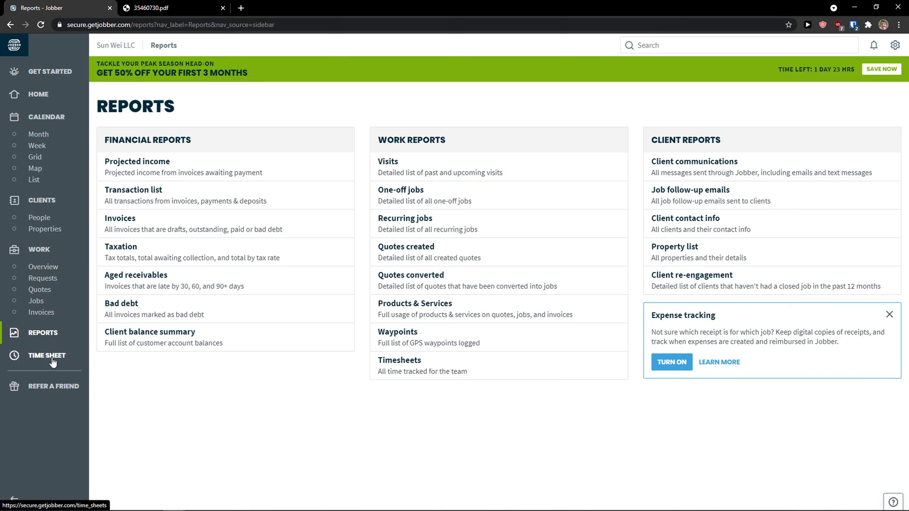
pyautogui.click(52, 360)
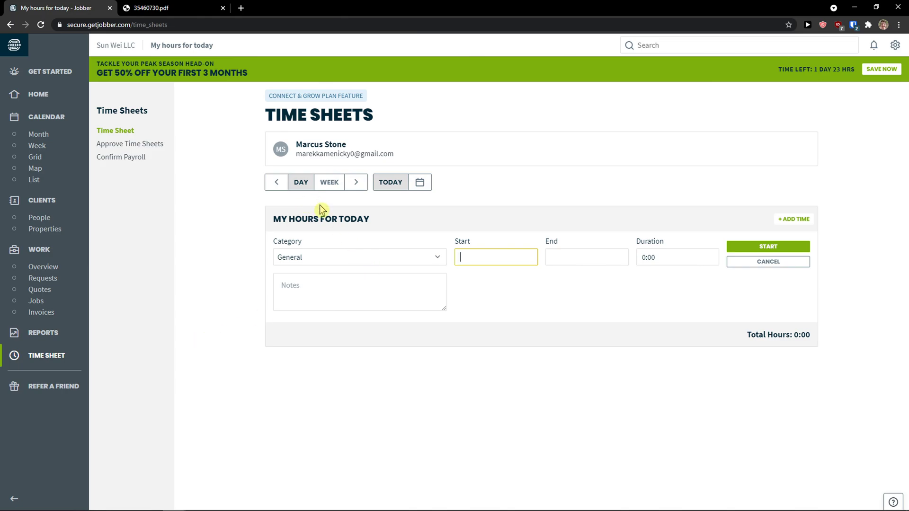
pyautogui.click(421, 259)
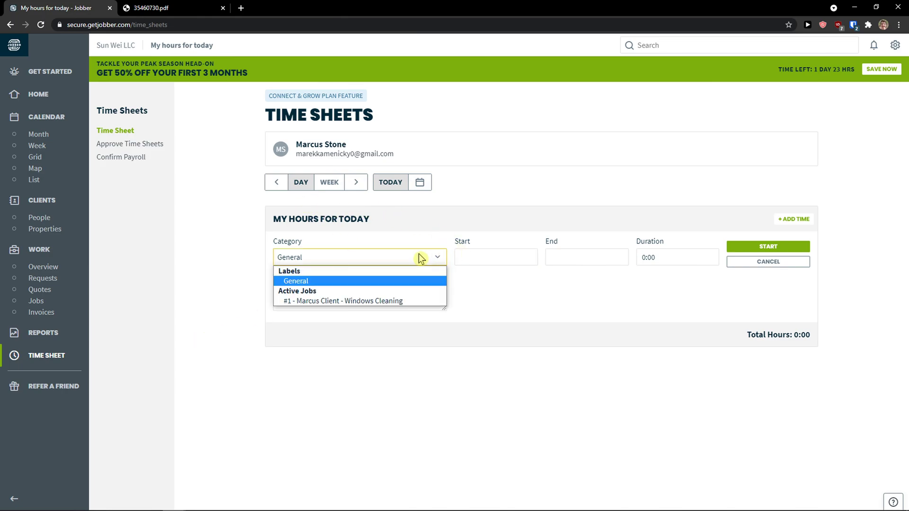
pyautogui.click(417, 301)
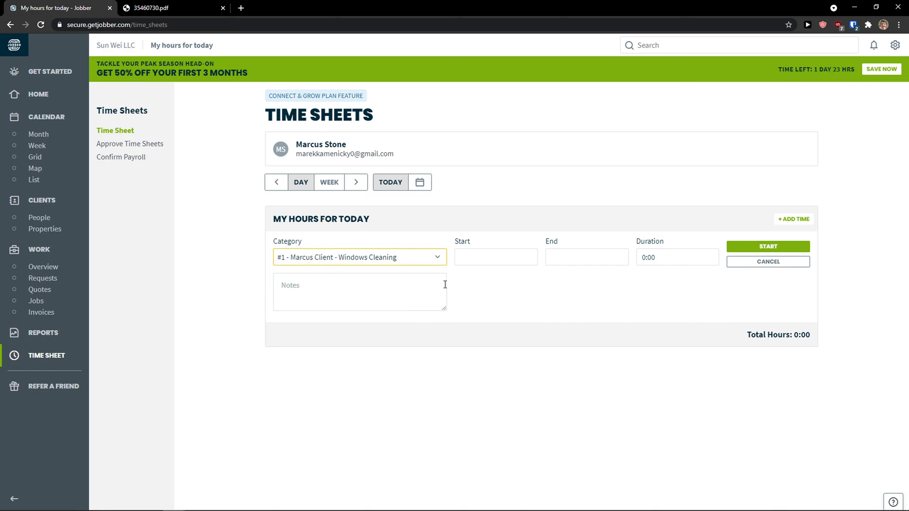
pyautogui.click(489, 256)
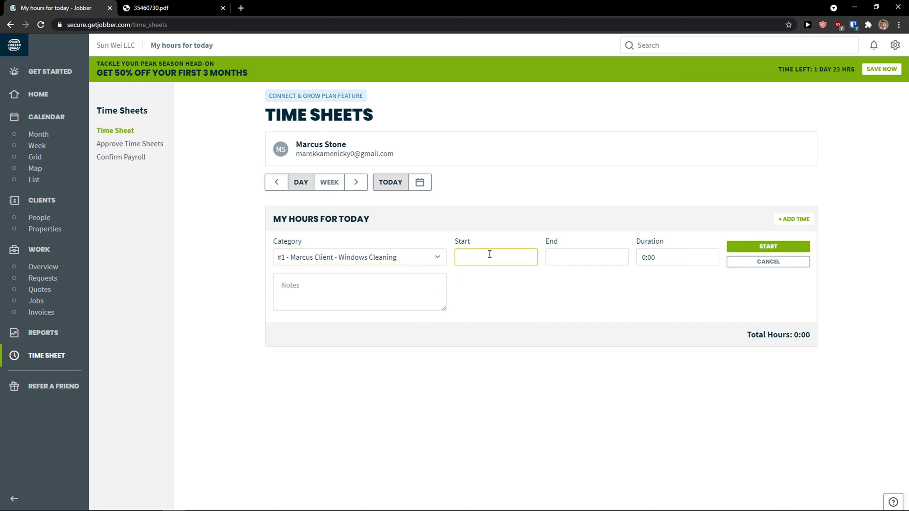
pyautogui.click(768, 247)
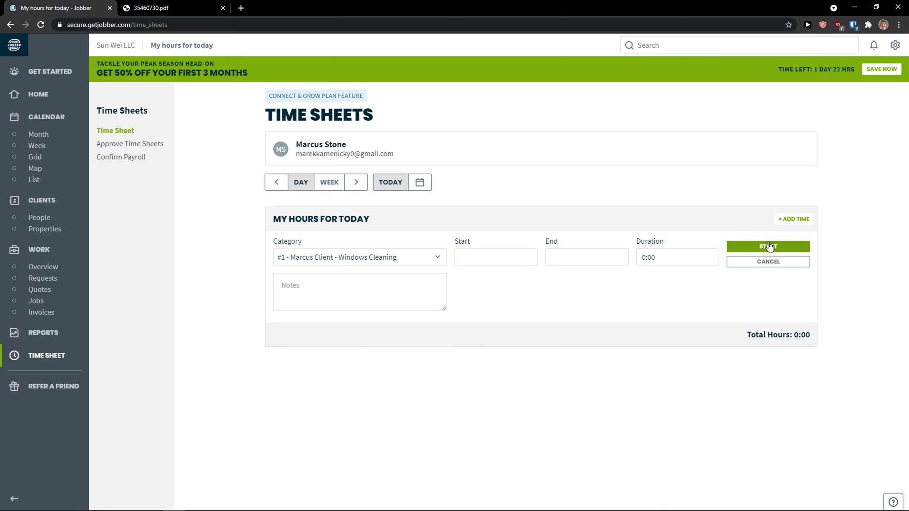
pyautogui.click(768, 247)
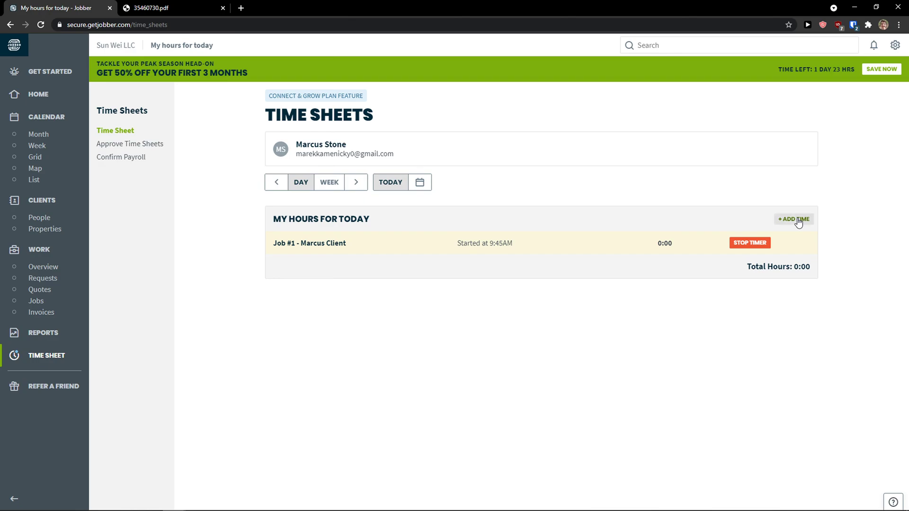
# Add a job #1 time entry from 1:00AM to 6:00PM (17:00), then stop the 9:45AM timer.
pyautogui.click(798, 221)
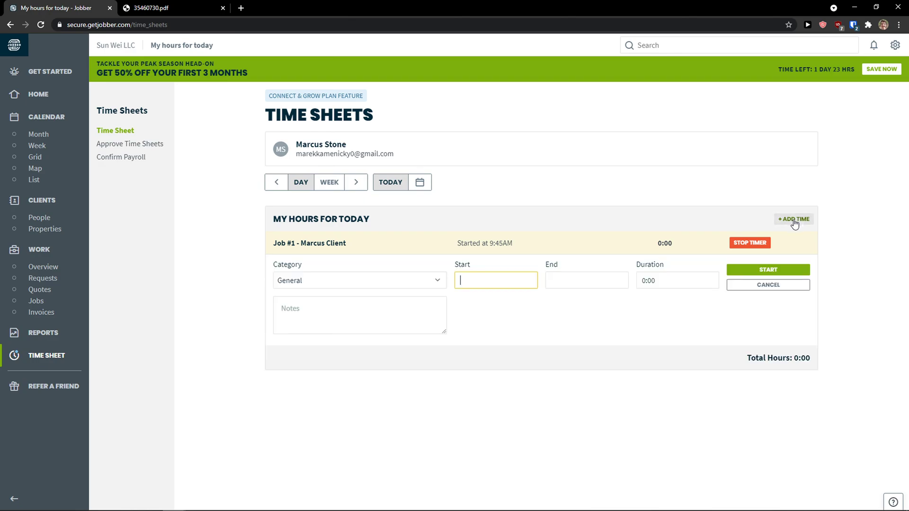
pyautogui.click(436, 283)
pyautogui.click(394, 320)
pyautogui.click(469, 283)
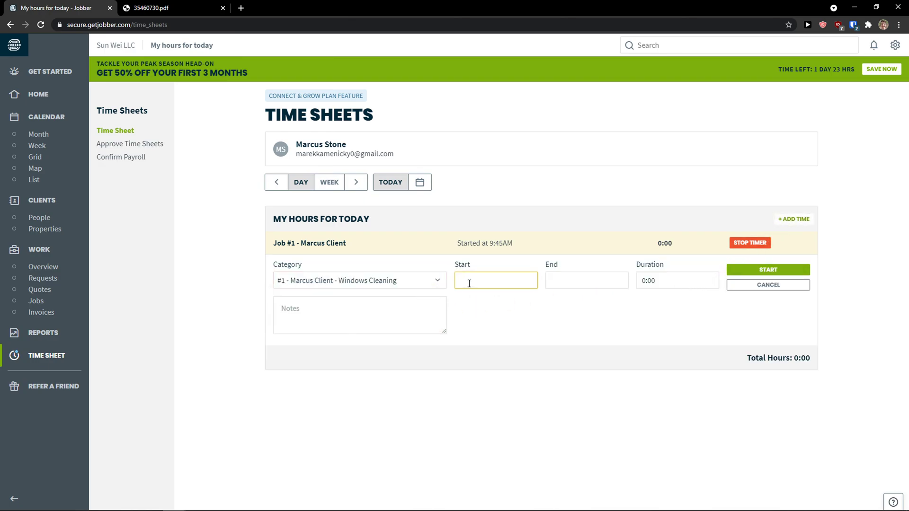
pyautogui.write('1:00AM')
pyautogui.click(568, 274)
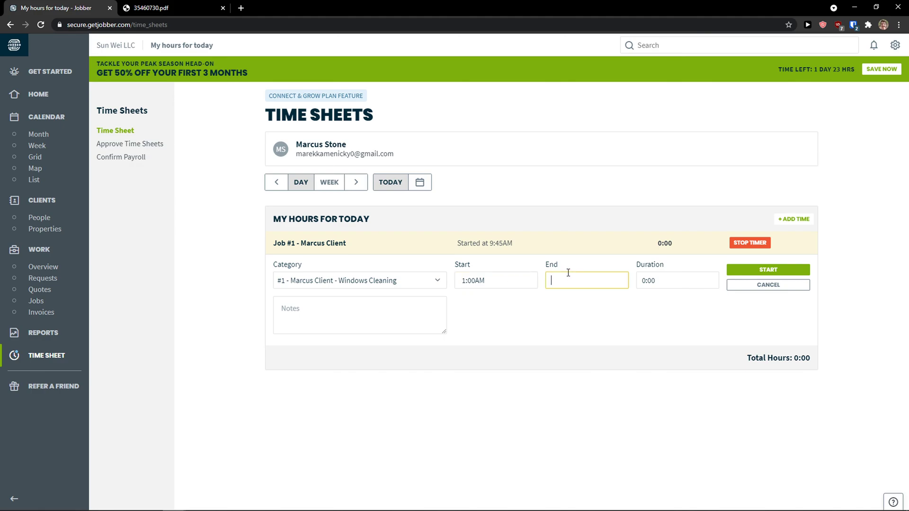
pyautogui.write('6:00PM')
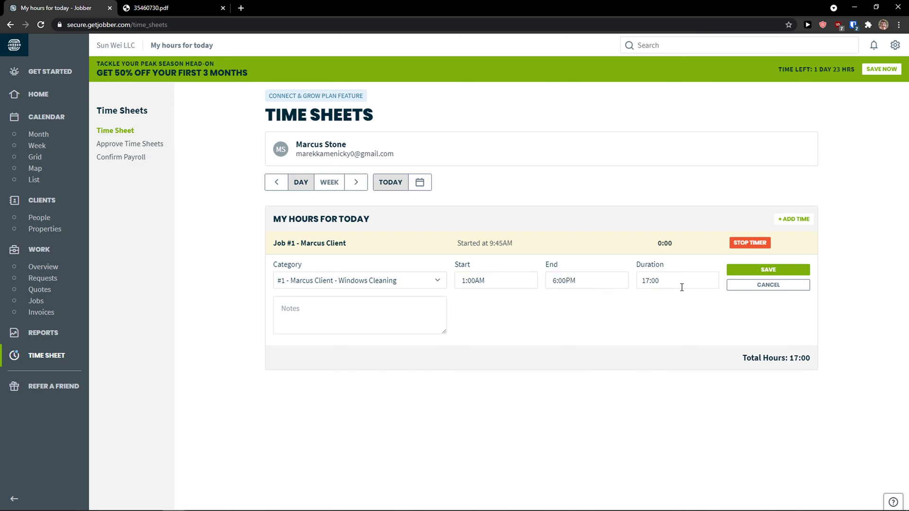
pyautogui.click(682, 285)
pyautogui.click(772, 270)
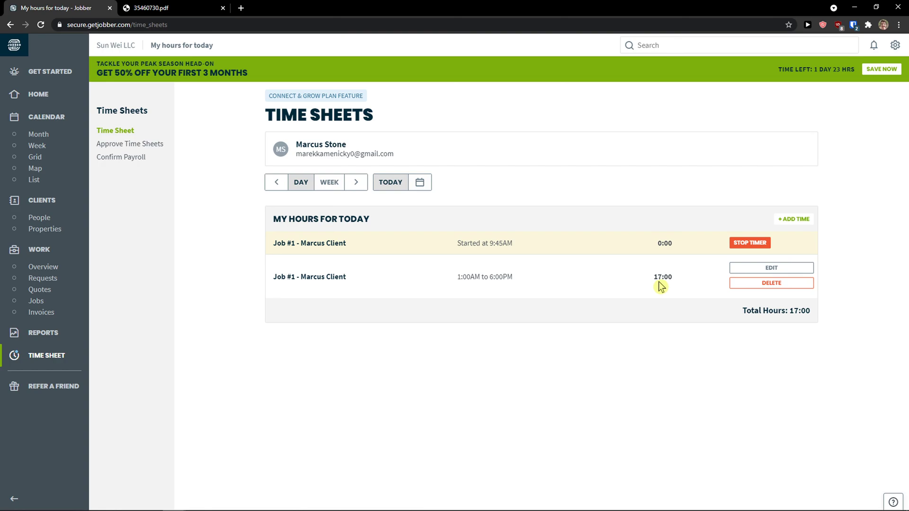
pyautogui.click(749, 244)
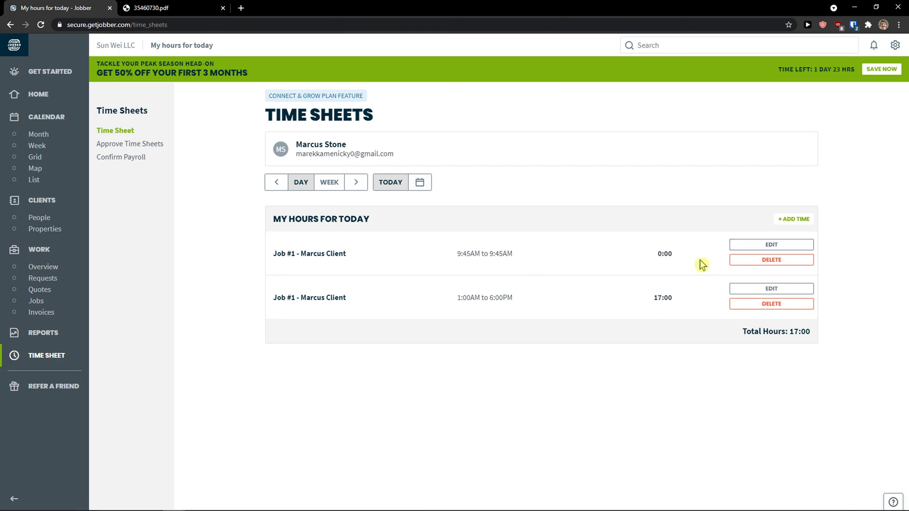
pyautogui.moveTo(455, 255); pyautogui.dragTo(528, 258)
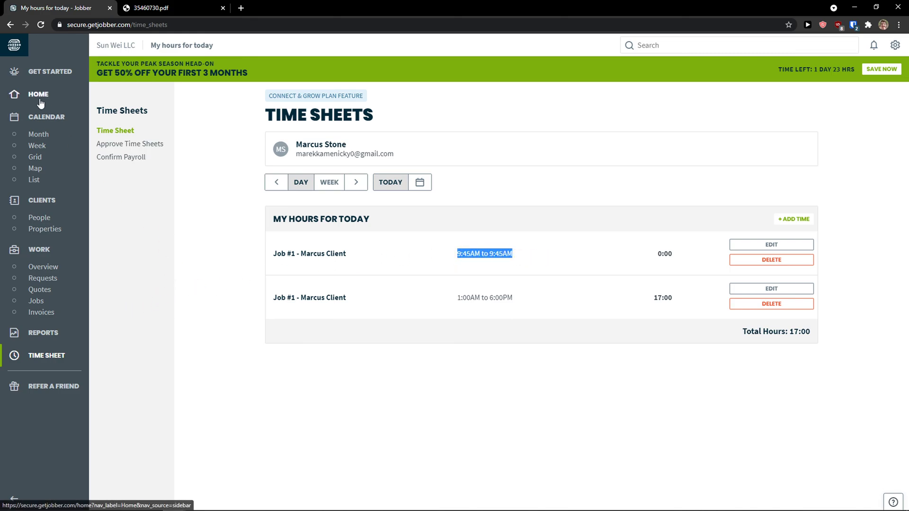
# Check the calendar month view for daily Windows Cleaning visits on April 1–7.
pyautogui.click(45, 118)
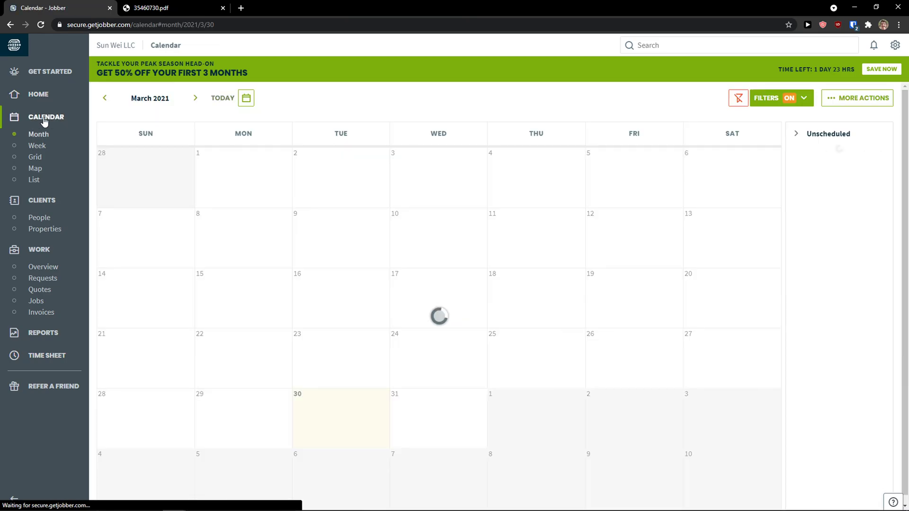
pyautogui.scroll(-2, 267, 278)
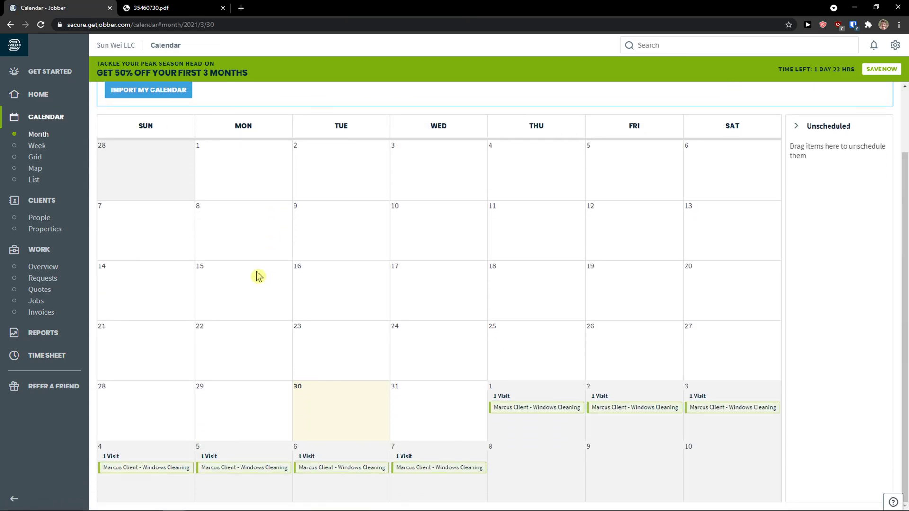
pyautogui.scroll(1, 426, 334)
pyautogui.scroll(-1, 433, 336)
pyautogui.scroll(2, 516, 488)
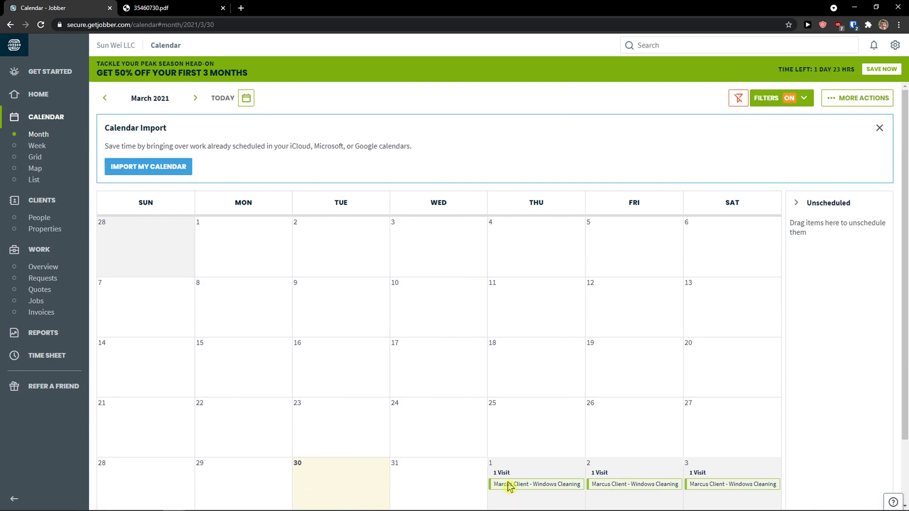
# Review the Home dashboard's 1 active $500 job and 1 draft $500 invoice.
pyautogui.click(50, 102)
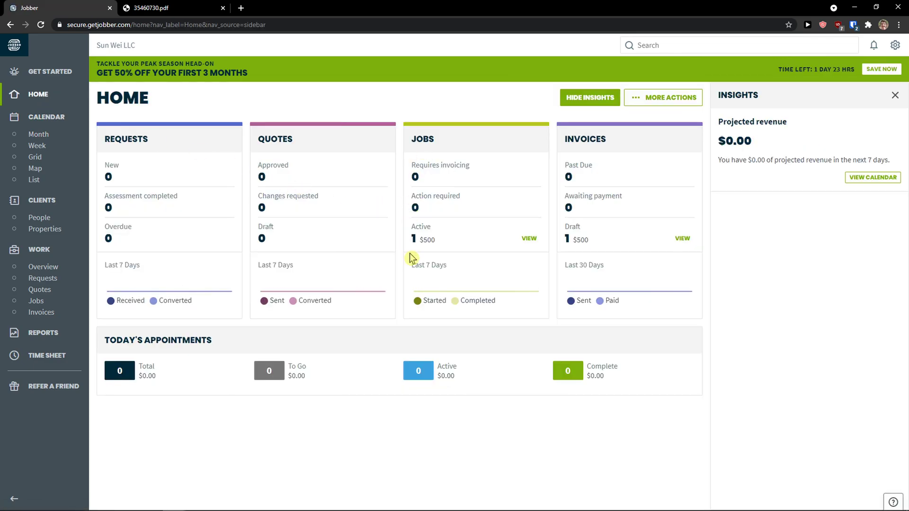
pyautogui.moveTo(592, 237); pyautogui.dragTo(574, 223)
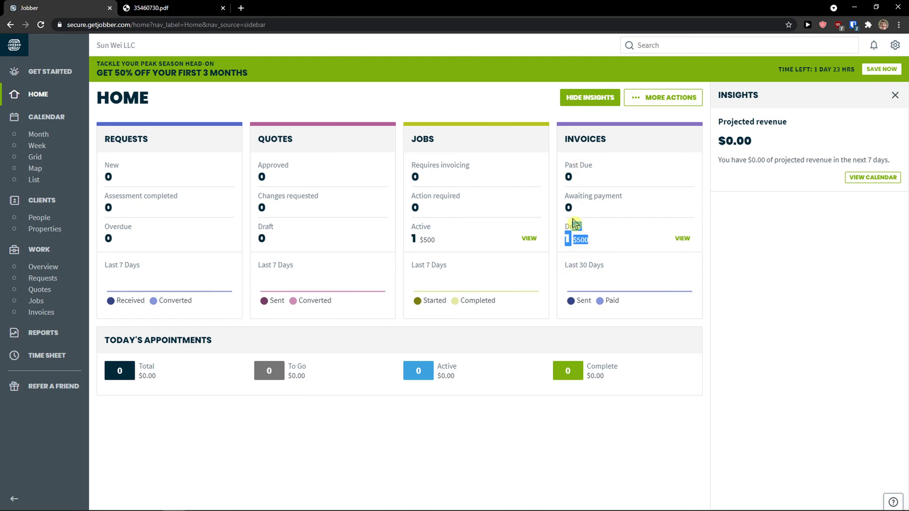
pyautogui.moveTo(419, 239); pyautogui.dragTo(433, 236)
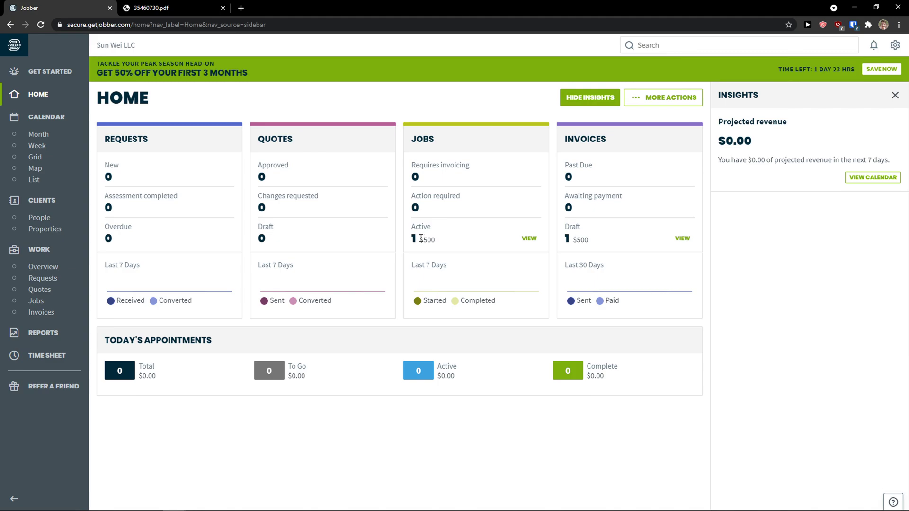
pyautogui.click(421, 242)
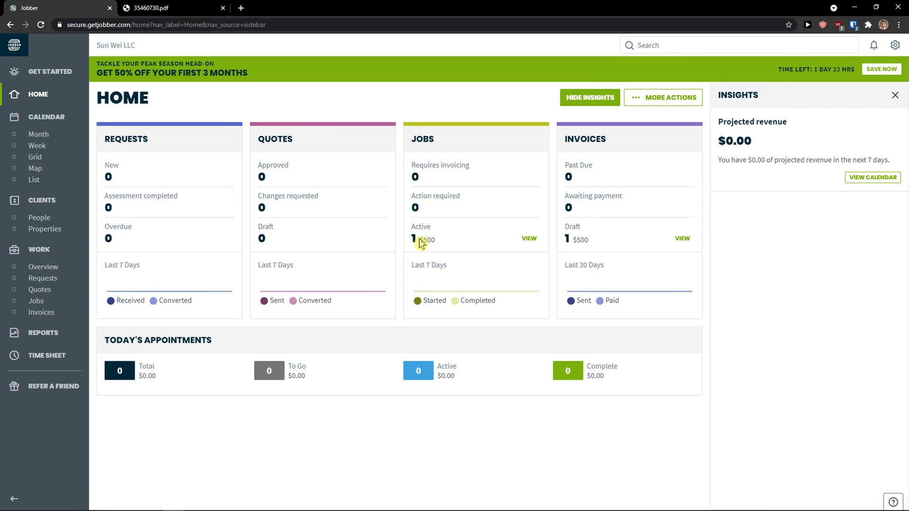